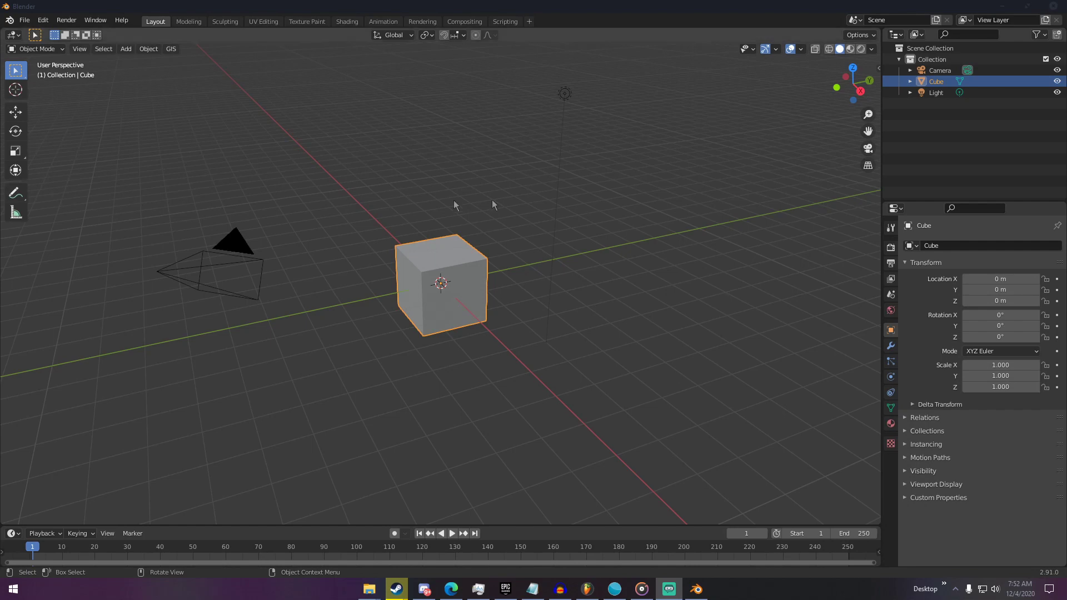
Select the scene light and examine the default cube, camera and light from several angles.
{"action": "middle_click_drag", "start_coordinate": [535, 245], "coordinate": [455, 226]}
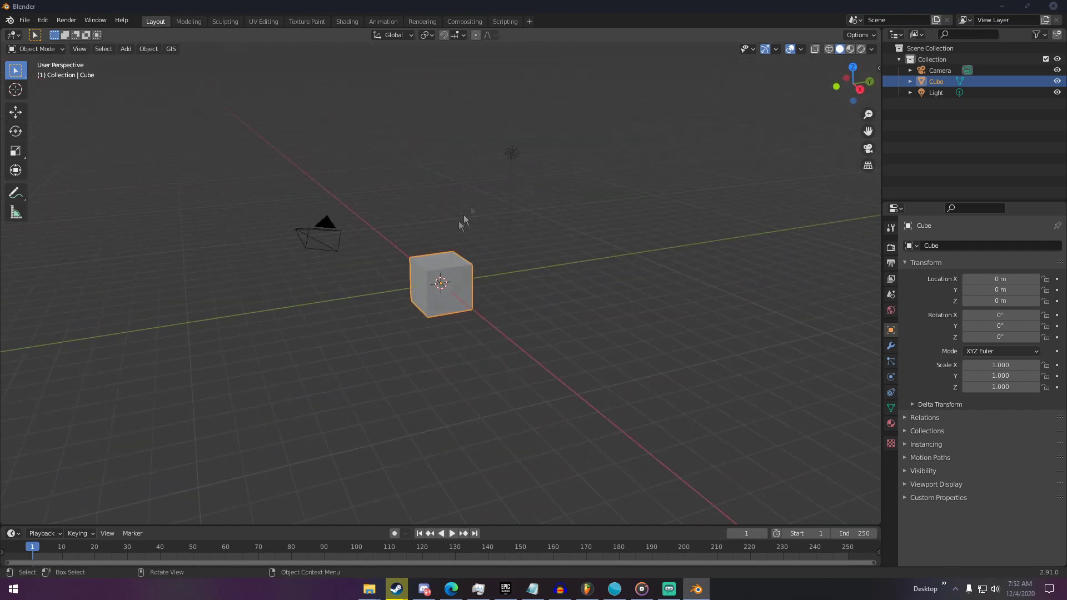
{"action": "left_click", "coordinate": [514, 155]}
{"action": "middle_click_drag", "start_coordinate": [515, 155], "coordinate": [590, 162]}
{"action": "scroll", "coordinate": [590, 162], "scroll_direction": "up", "scroll_amount": 2}
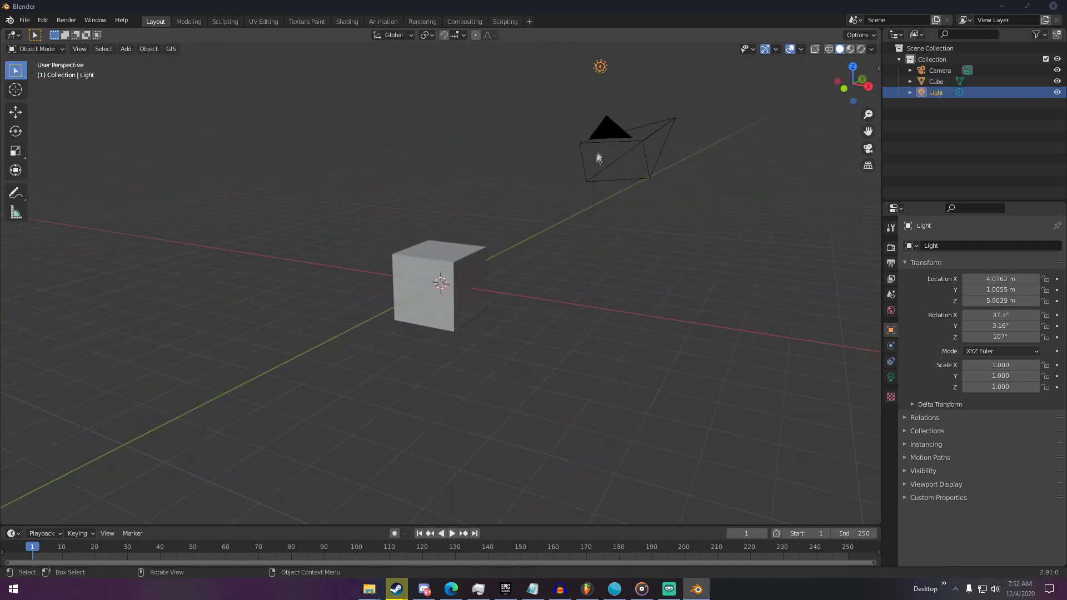
{"action": "middle_click_drag", "start_coordinate": [612, 123], "coordinate": [454, 207]}
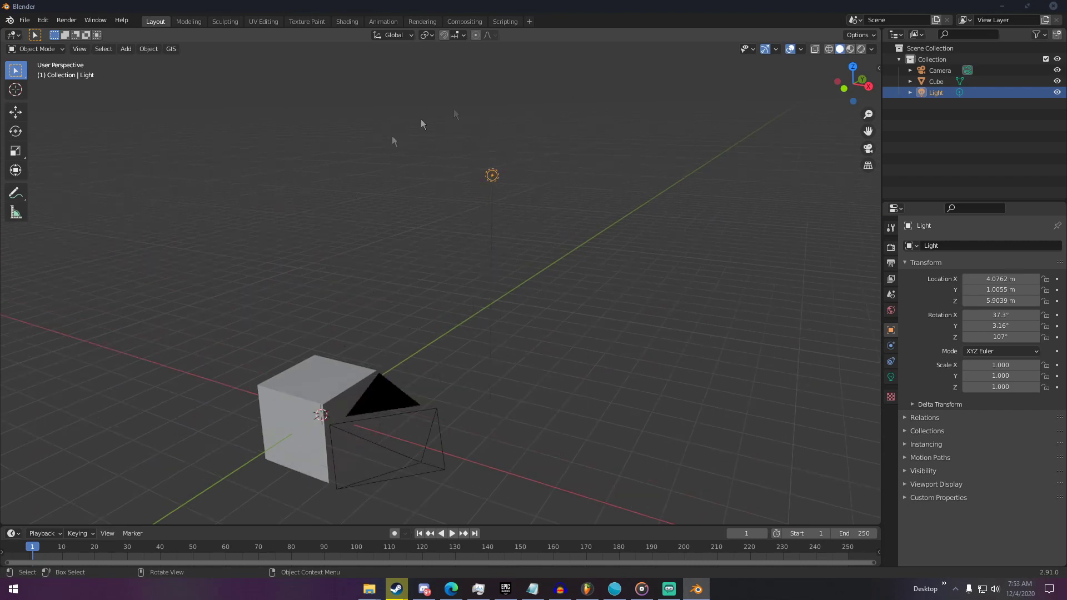
{"action": "middle_click_drag", "start_coordinate": [529, 239], "coordinate": [623, 100]}
{"action": "middle_click_drag", "start_coordinate": [473, 261], "coordinate": [571, 191]}
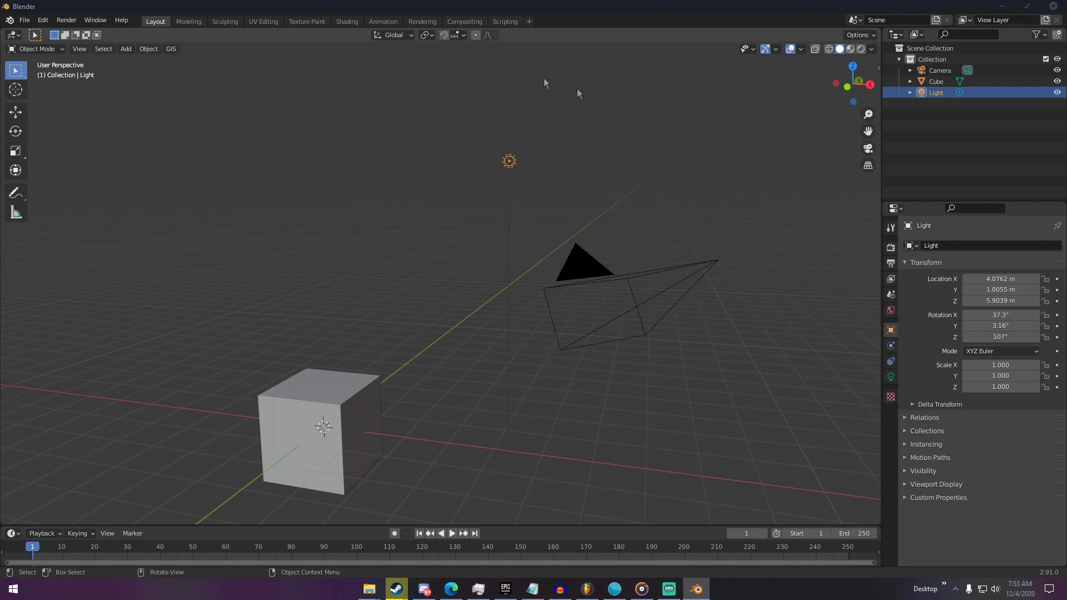
{"action": "middle_click_drag", "start_coordinate": [457, 195], "coordinate": [495, 263]}
Set the render engine to Cycles with GPU Compute as the device.
{"action": "left_click", "coordinate": [891, 247]}
{"action": "left_click", "coordinate": [995, 246]}
{"action": "left_click", "coordinate": [979, 283]}
{"action": "left_click", "coordinate": [995, 273]}
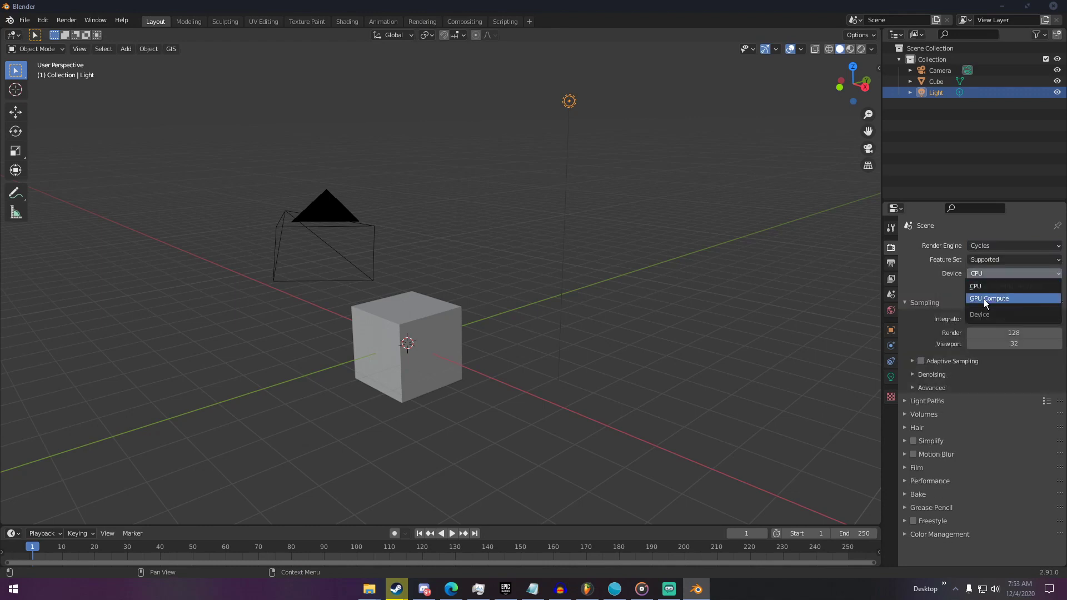
{"action": "left_click", "coordinate": [985, 303]}
Add a mesh plane to the scene.
{"action": "scroll", "coordinate": [574, 228], "scroll_direction": "down", "scroll_amount": 3}
{"action": "key", "text": "shift+a"}
{"action": "mouse_move", "coordinate": [445, 205]}
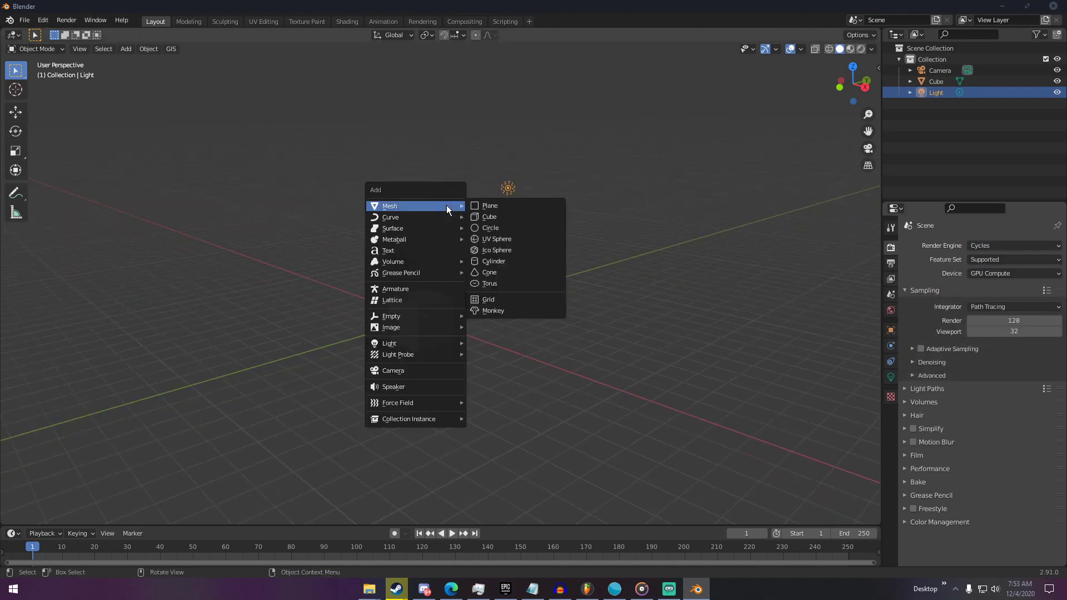
{"action": "left_click", "coordinate": [493, 206]}
Lower the plane along the Z axis to the cube's base and scale it up into a large floor.
{"action": "middle_click_drag", "start_coordinate": [466, 255], "coordinate": [445, 232]}
{"action": "key", "text": "g"}
{"action": "key", "text": "z"}
{"action": "left_click", "coordinate": [447, 259]}
{"action": "key", "text": "s"}
{"action": "left_click", "coordinate": [840, 342]}
Switch the viewport to Rendered shading and deselect the floor plane.
{"action": "mouse_move", "coordinate": [839, 342]}
{"action": "middle_mouse_down"}
{"action": "mouse_move", "coordinate": [586, 352]}
{"action": "mouse_move", "coordinate": [501, 328]}
{"action": "mouse_move", "coordinate": [512, 266]}
{"action": "middle_mouse_up"}
{"action": "key", "text": "z"}
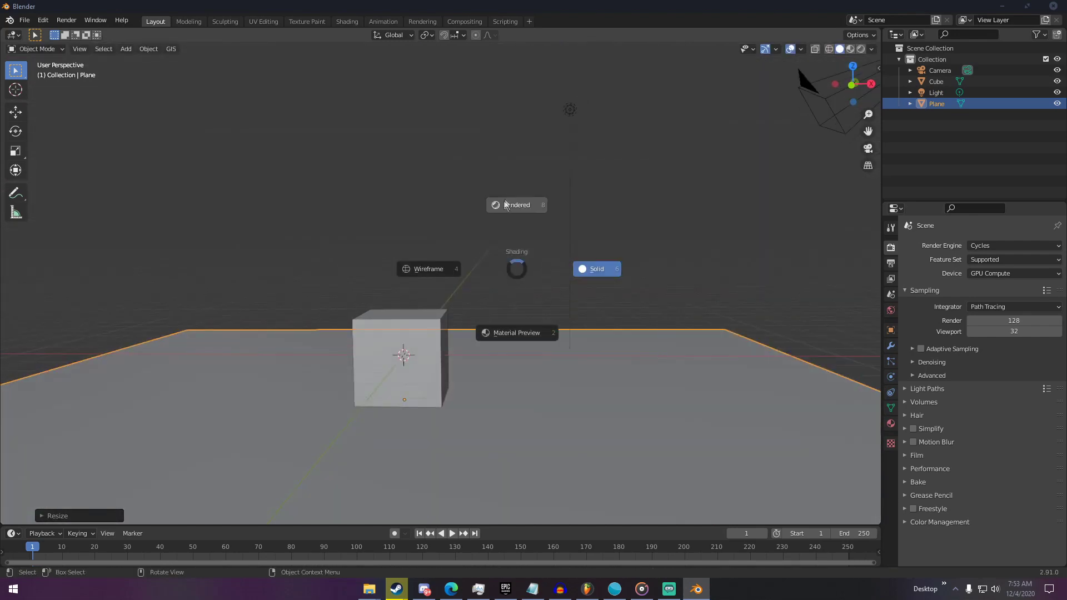
{"action": "left_click", "coordinate": [515, 181]}
{"action": "middle_click_drag", "start_coordinate": [476, 304], "coordinate": [432, 311]}
{"action": "left_click", "coordinate": [495, 262]}
Examine the edges of the shadow the cube casts on the floor from several angles and distances.
{"action": "scroll", "coordinate": [431, 308], "scroll_direction": "down", "scroll_amount": 4}
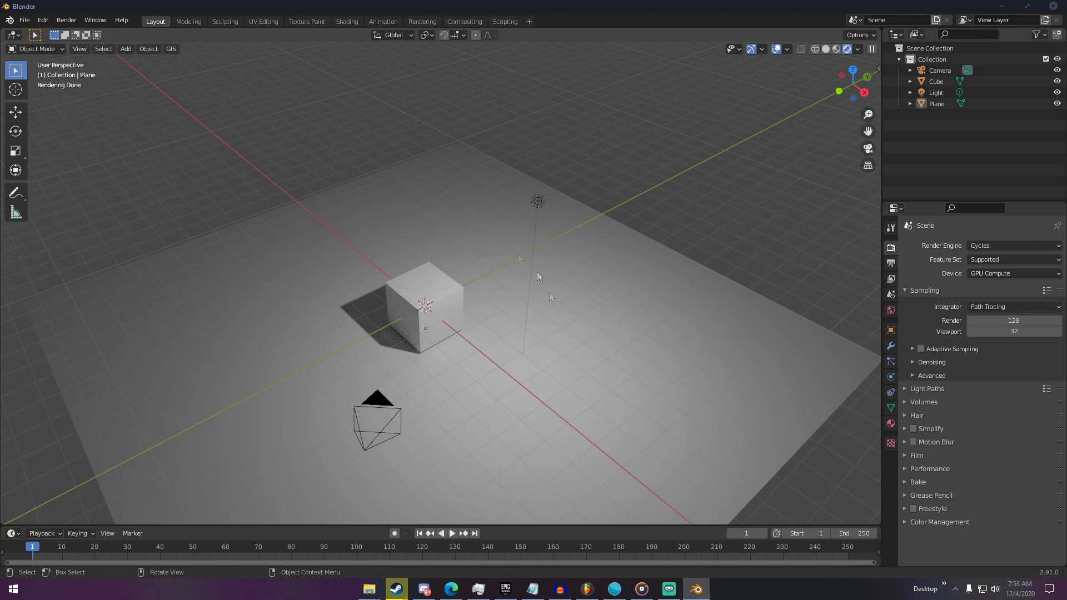
{"action": "mouse_move", "coordinate": [387, 322]}
{"action": "middle_mouse_down"}
{"action": "mouse_move", "coordinate": [395, 329]}
{"action": "mouse_move", "coordinate": [483, 287]}
{"action": "mouse_move", "coordinate": [408, 286]}
{"action": "middle_mouse_up"}
{"action": "scroll", "coordinate": [595, 61], "scroll_direction": "down", "scroll_amount": 3}
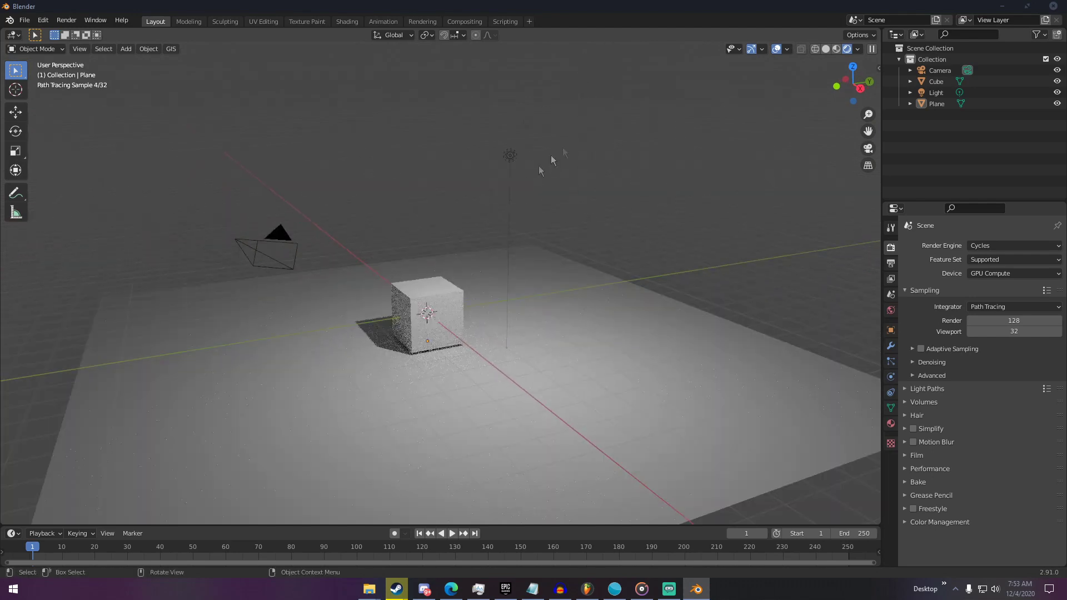
{"action": "middle_click_drag", "start_coordinate": [438, 328], "coordinate": [638, 312]}
{"action": "middle_click_drag", "start_coordinate": [465, 358], "coordinate": [362, 410]}
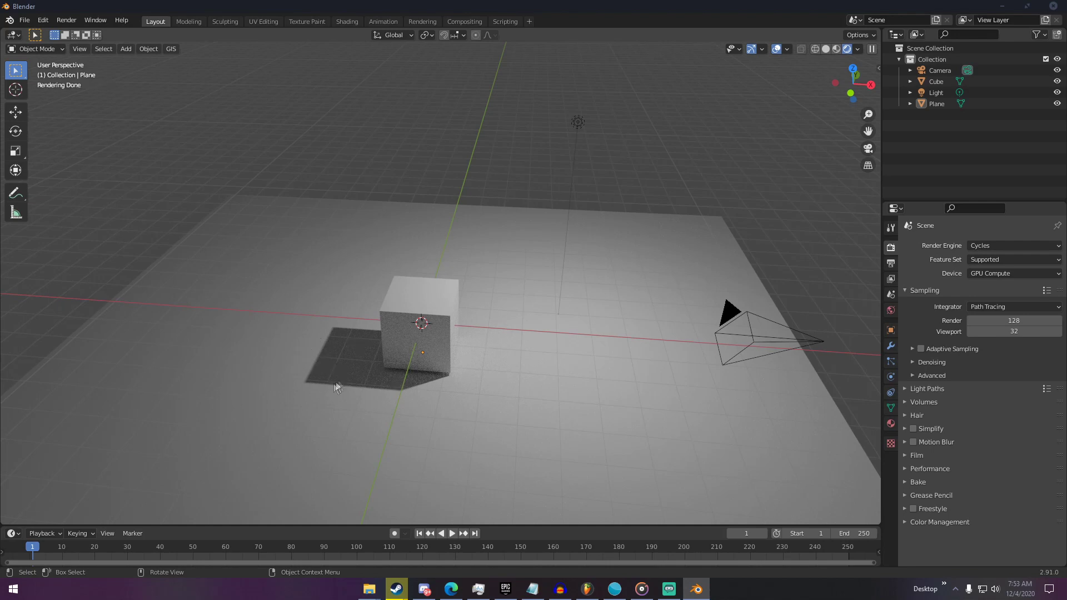
{"action": "scroll", "coordinate": [364, 373], "scroll_direction": "up", "scroll_amount": 1}
{"action": "scroll", "coordinate": [325, 381], "scroll_direction": "up", "scroll_amount": 1}
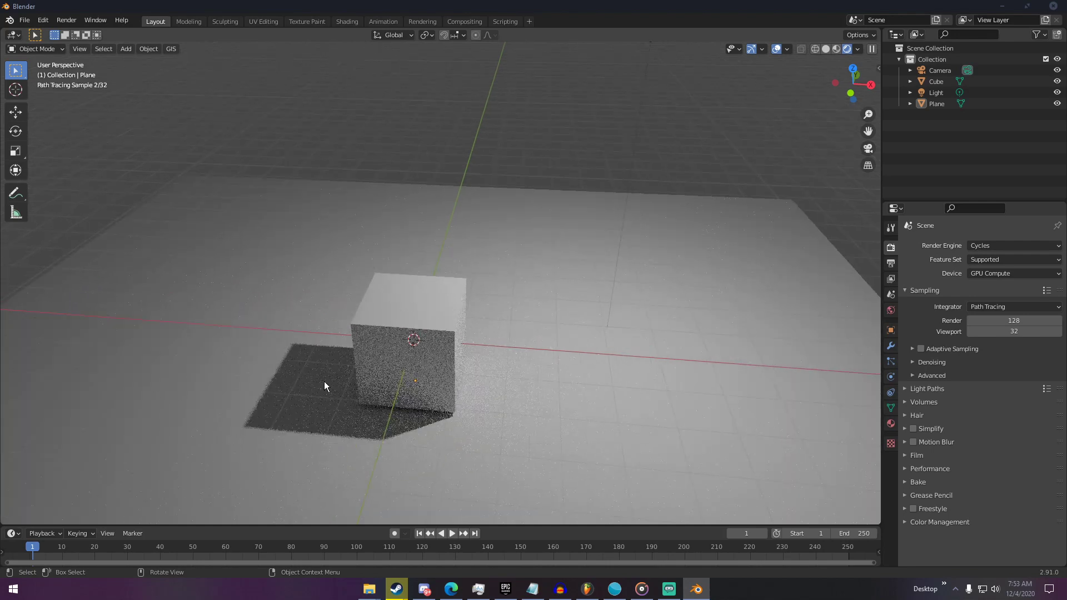
{"action": "middle_click_drag", "start_coordinate": [324, 381], "coordinate": [438, 339], "text": "shift"}
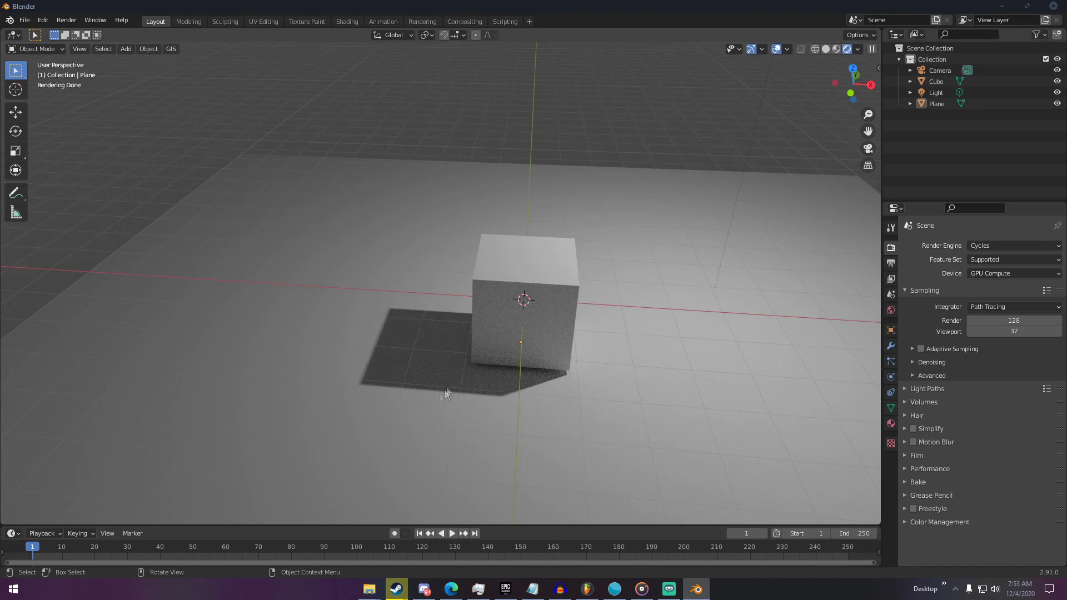
{"action": "scroll", "coordinate": [446, 386], "scroll_direction": "down", "scroll_amount": 2}
{"action": "scroll", "coordinate": [464, 372], "scroll_direction": "down", "scroll_amount": 2}
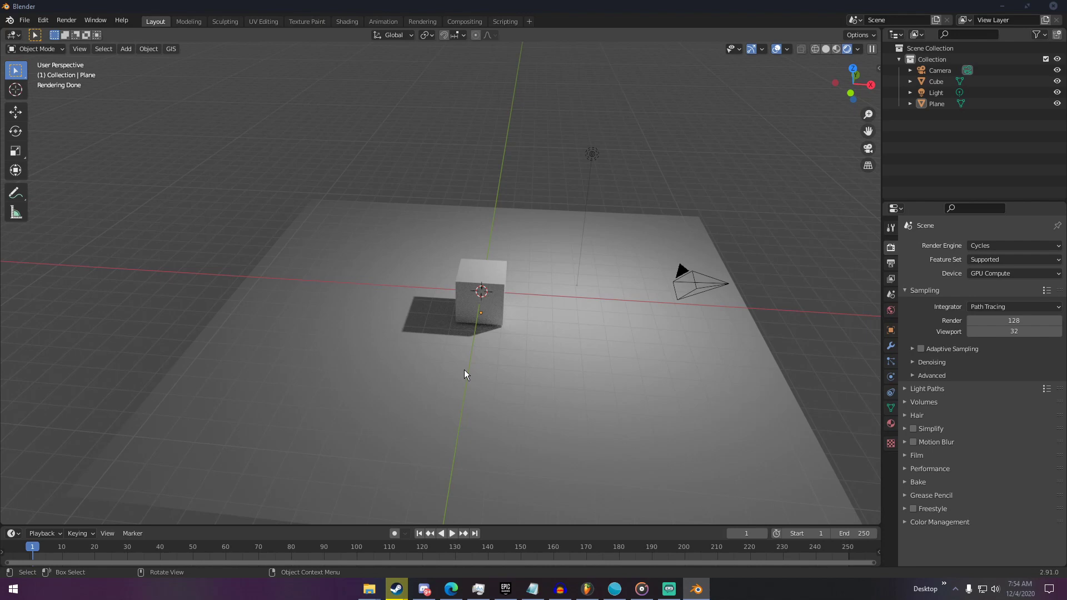
{"action": "middle_click_drag", "start_coordinate": [580, 169], "coordinate": [565, 169]}
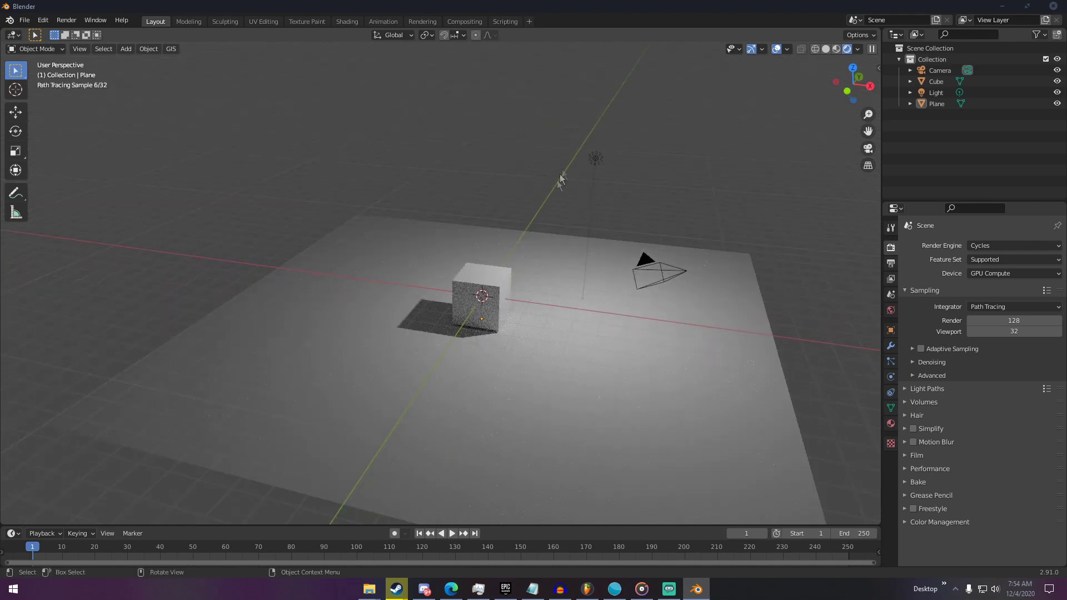
{"action": "scroll", "coordinate": [496, 220], "scroll_direction": "up", "scroll_amount": 3}
{"action": "middle_click_drag", "start_coordinate": [495, 220], "coordinate": [508, 216]}
{"action": "scroll", "coordinate": [508, 216], "scroll_direction": "down", "scroll_amount": 3}
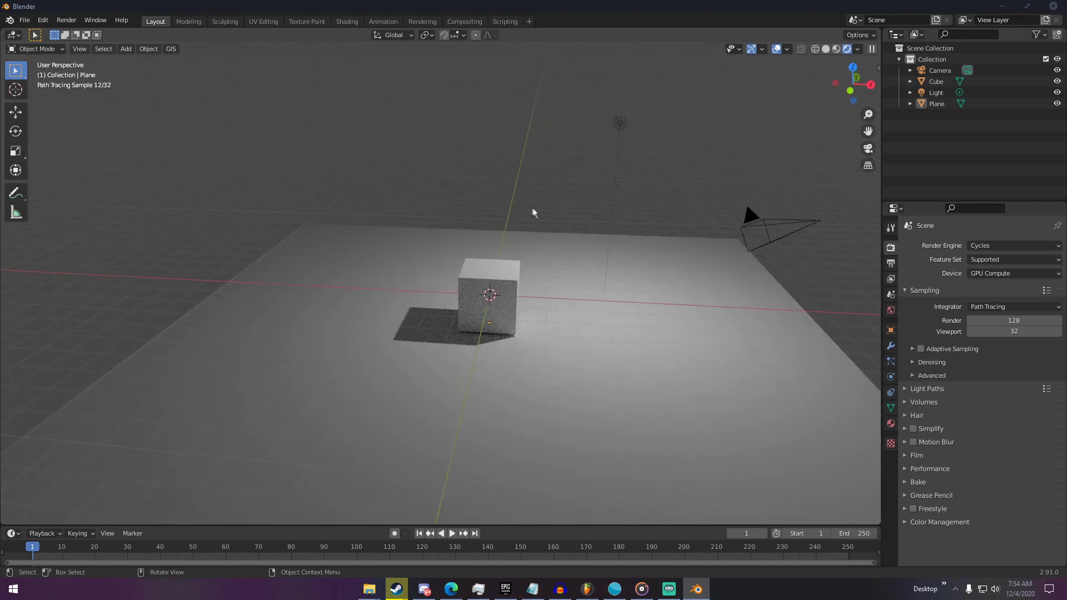
Select the point light above the floor and open its light settings.
{"action": "left_click", "coordinate": [625, 123]}
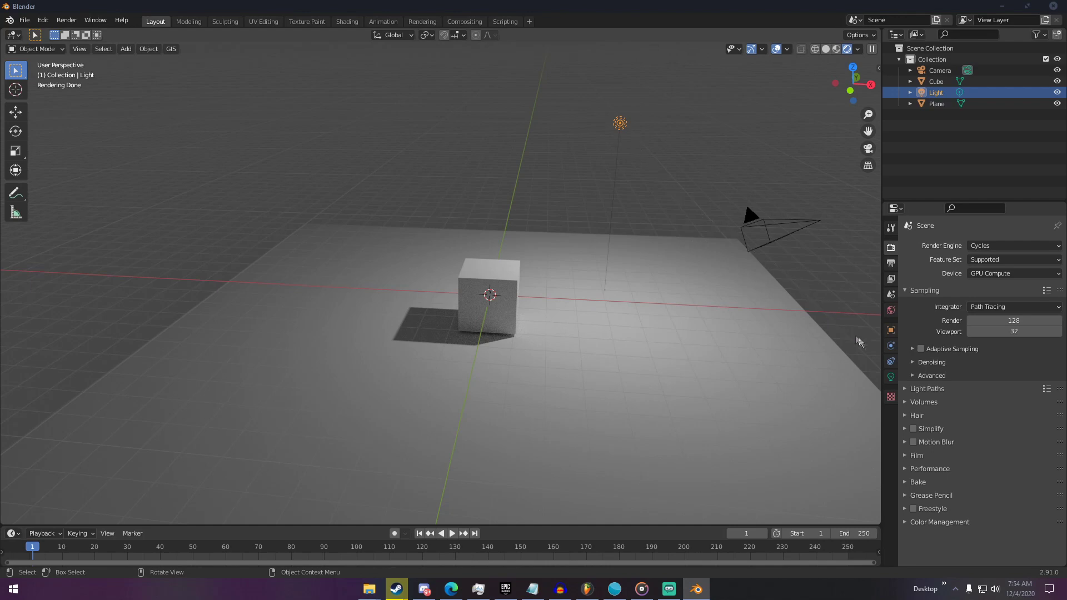
{"action": "left_click", "coordinate": [892, 379]}
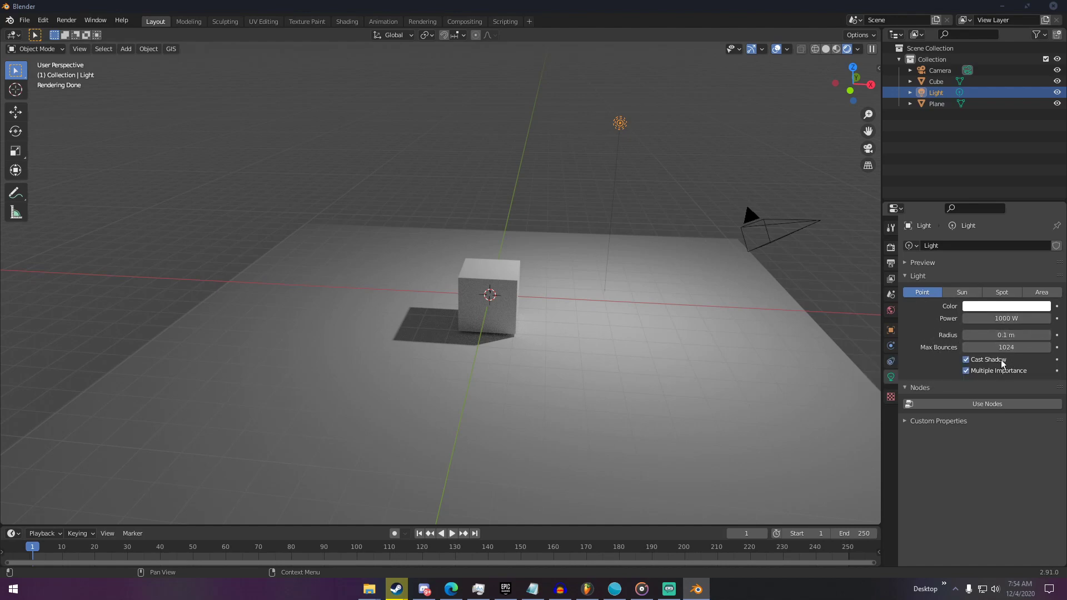
{"action": "middle_click_drag", "start_coordinate": [642, 247], "coordinate": [615, 248]}
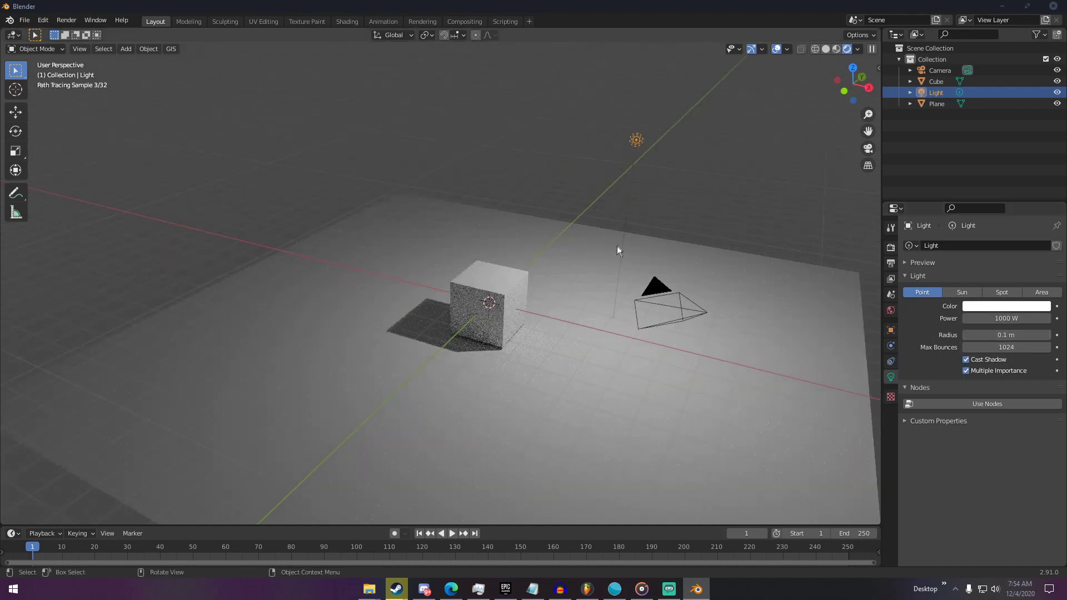
Set the point light's radius to 5 m and examine the cube's shadow on the floor.
{"action": "left_click", "coordinate": [1007, 335]}
{"action": "type", "text": "0.1 m"}
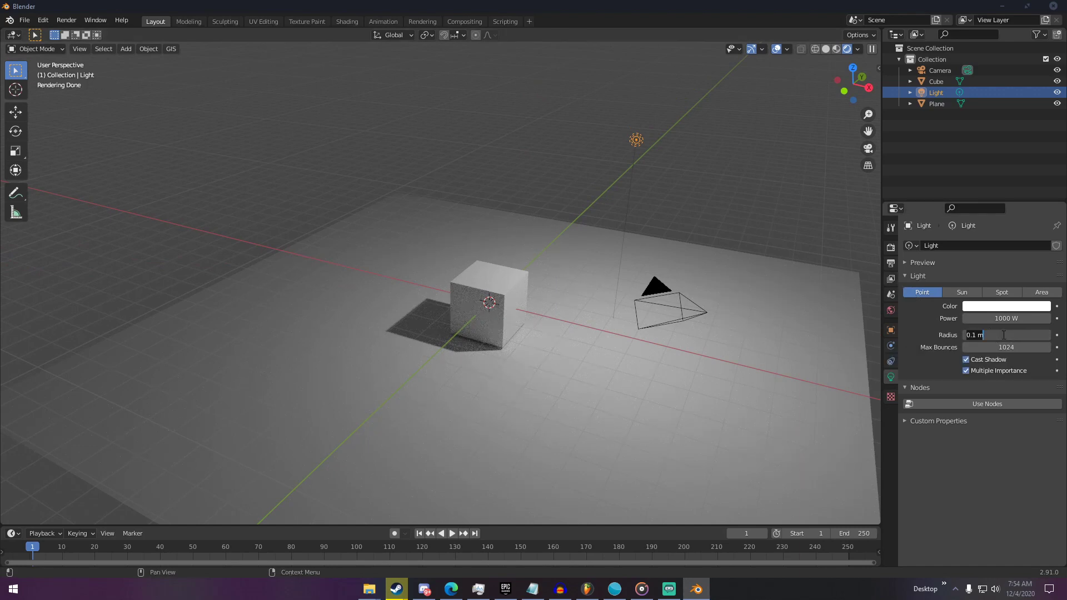
{"action": "key", "text": "Return"}
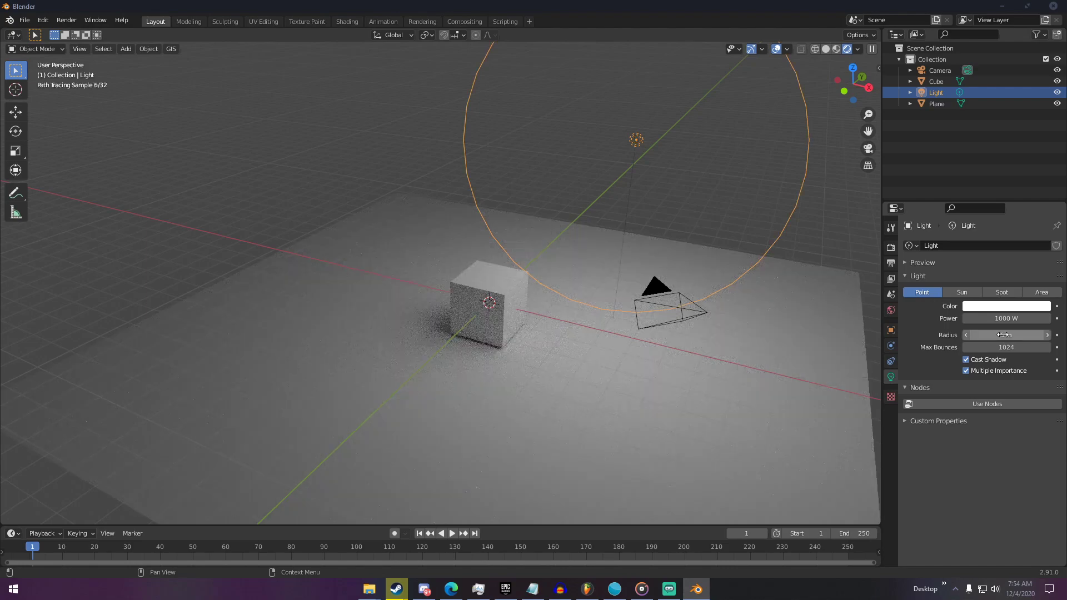
{"action": "middle_click_drag", "start_coordinate": [451, 339], "coordinate": [450, 315]}
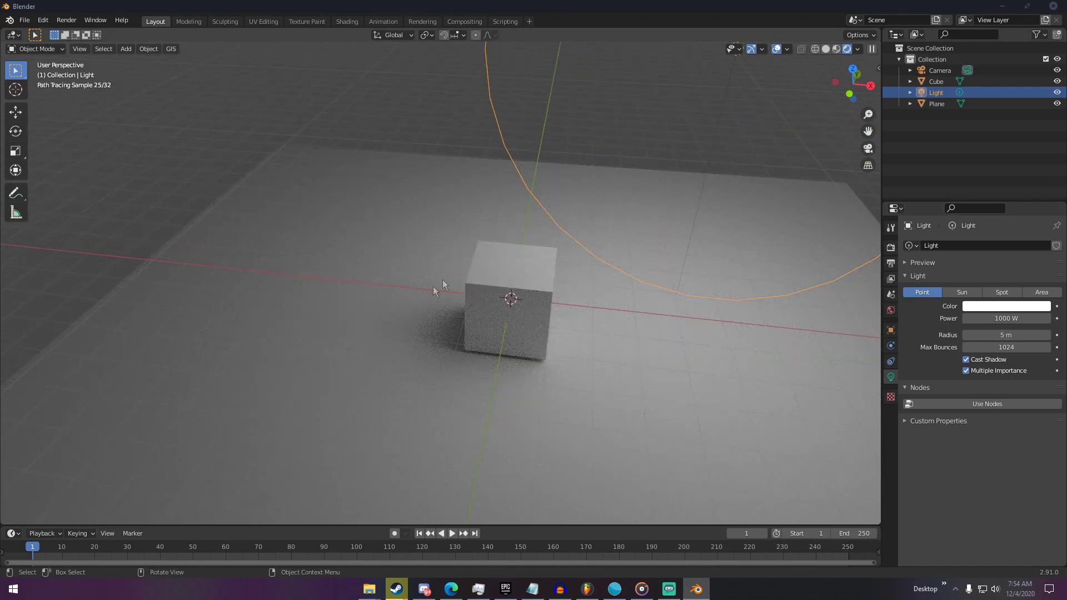
{"action": "middle_click_drag", "start_coordinate": [459, 382], "coordinate": [510, 341]}
{"action": "scroll", "coordinate": [590, 284], "scroll_direction": "down", "scroll_amount": 2}
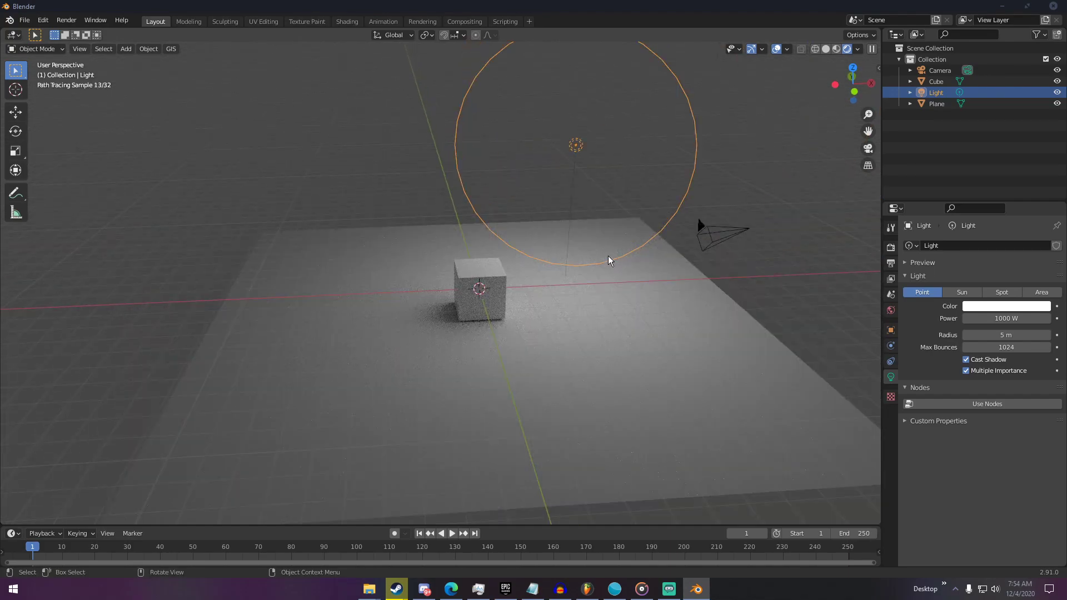
{"action": "middle_click_drag", "start_coordinate": [609, 256], "coordinate": [559, 243]}
{"action": "scroll", "coordinate": [551, 232], "scroll_direction": "down", "scroll_amount": 3}
{"action": "scroll", "coordinate": [528, 208], "scroll_direction": "up", "scroll_amount": 2}
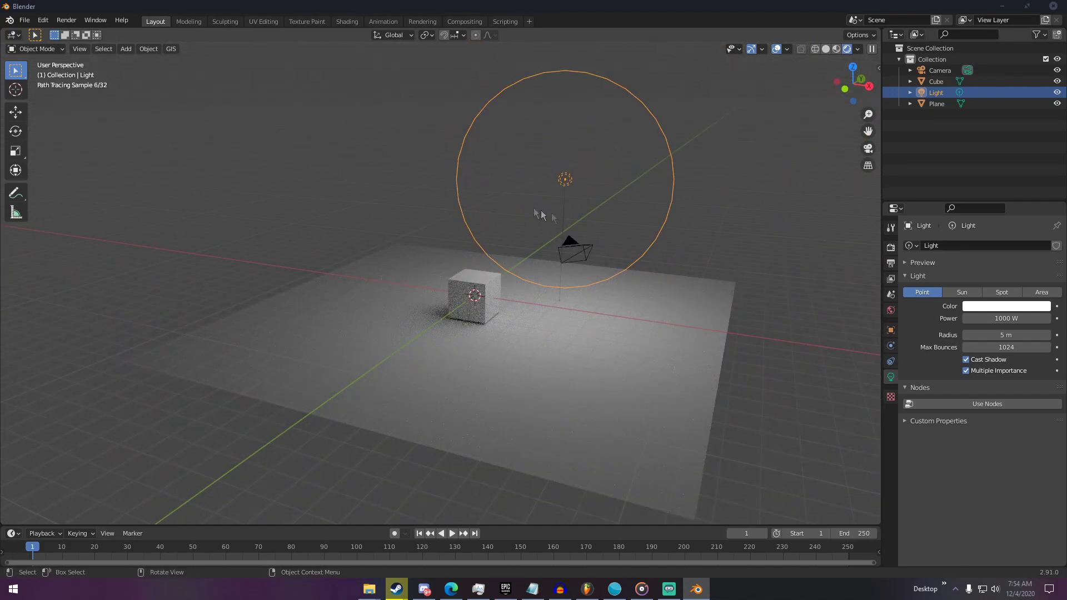
Set the point light's radius to 1 m.
{"action": "left_click", "coordinate": [1000, 335]}
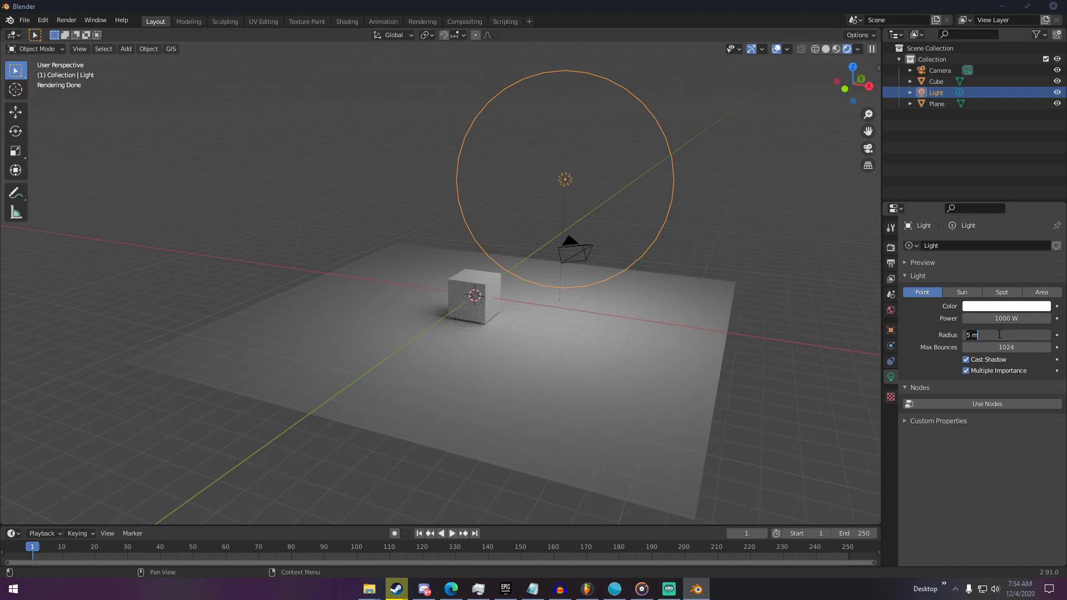
{"action": "type", "text": "1"}
{"action": "key", "text": "Return"}
Examine the cube's faces and its shadow on the floor under the 1 m light, up close and from afar.
{"action": "middle_click_drag", "start_coordinate": [686, 278], "coordinate": [756, 297]}
{"action": "scroll", "coordinate": [394, 384], "scroll_direction": "up", "scroll_amount": 4}
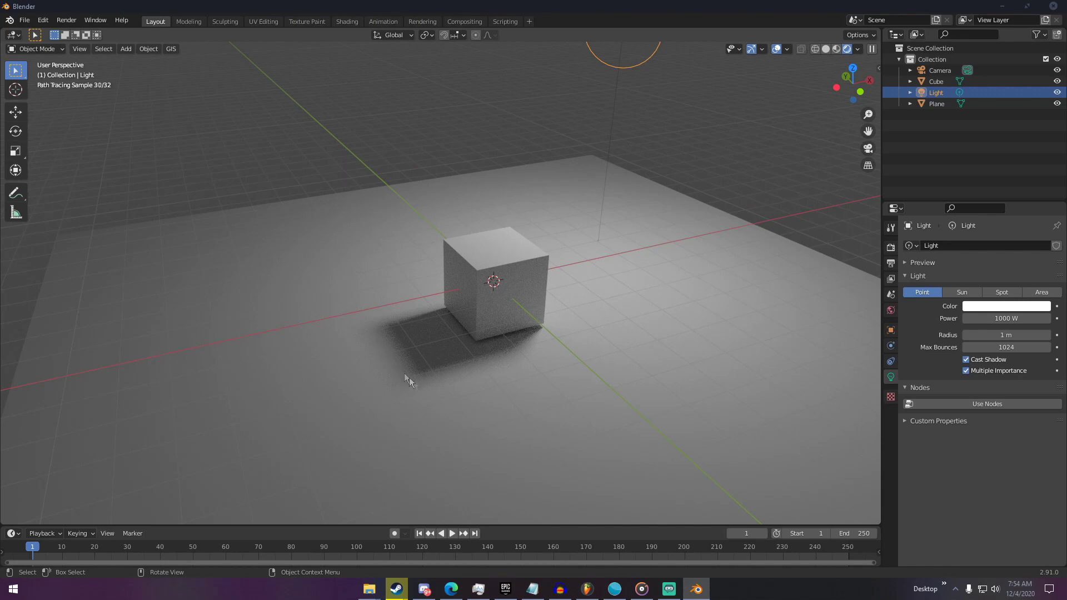
{"action": "scroll", "coordinate": [548, 322], "scroll_direction": "down", "scroll_amount": 4}
{"action": "middle_click_drag", "start_coordinate": [548, 323], "coordinate": [529, 341]}
{"action": "scroll", "coordinate": [485, 316], "scroll_direction": "up", "scroll_amount": 4}
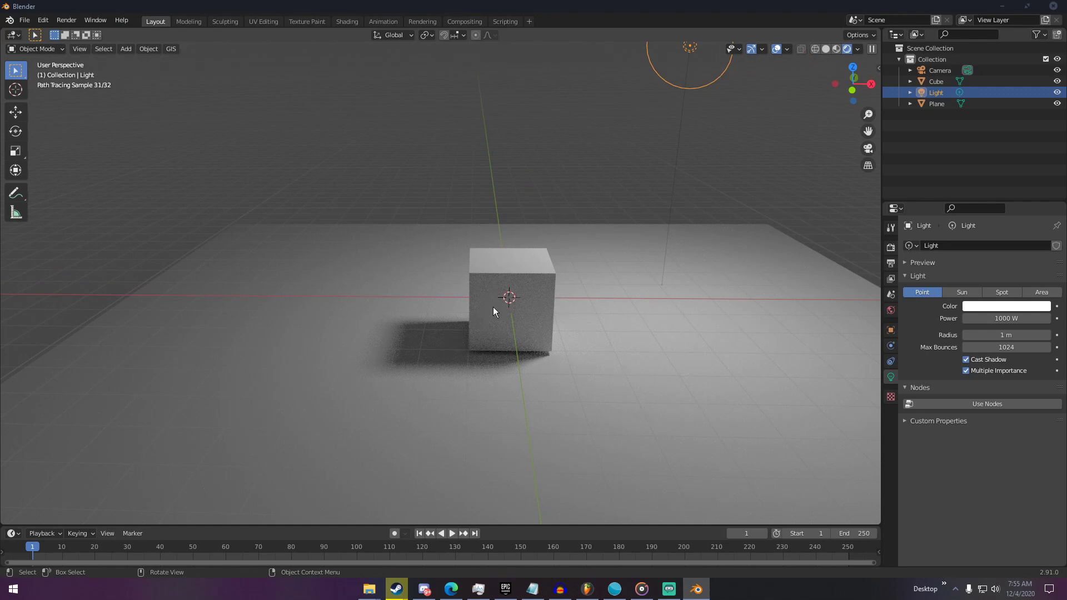
{"action": "scroll", "coordinate": [505, 299], "scroll_direction": "down", "scroll_amount": 5}
{"action": "middle_click_drag", "start_coordinate": [505, 298], "coordinate": [478, 324]}
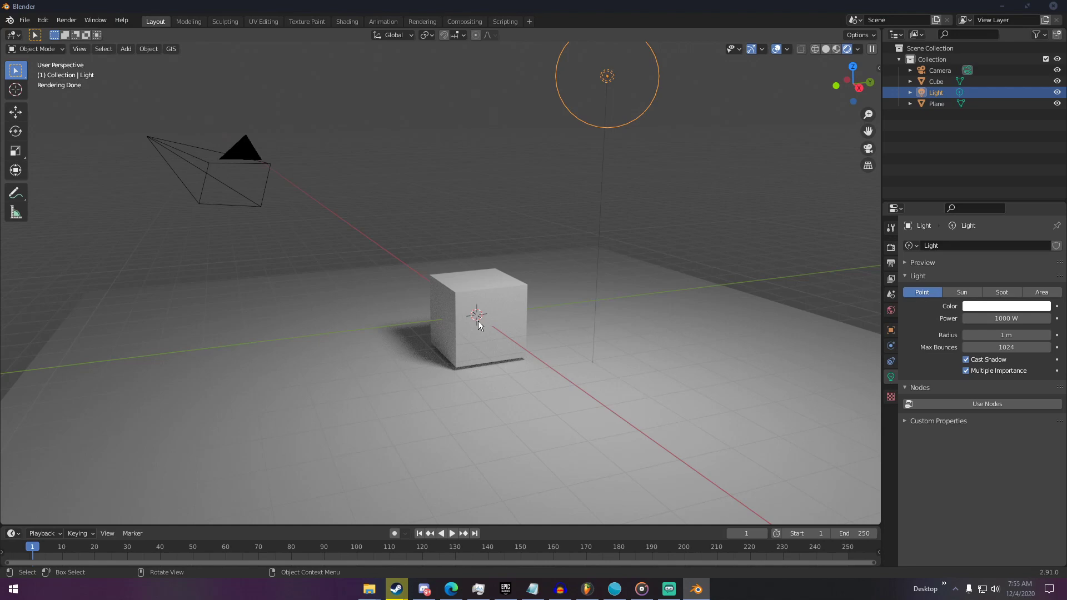
{"action": "scroll", "coordinate": [483, 317], "scroll_direction": "down", "scroll_amount": 3}
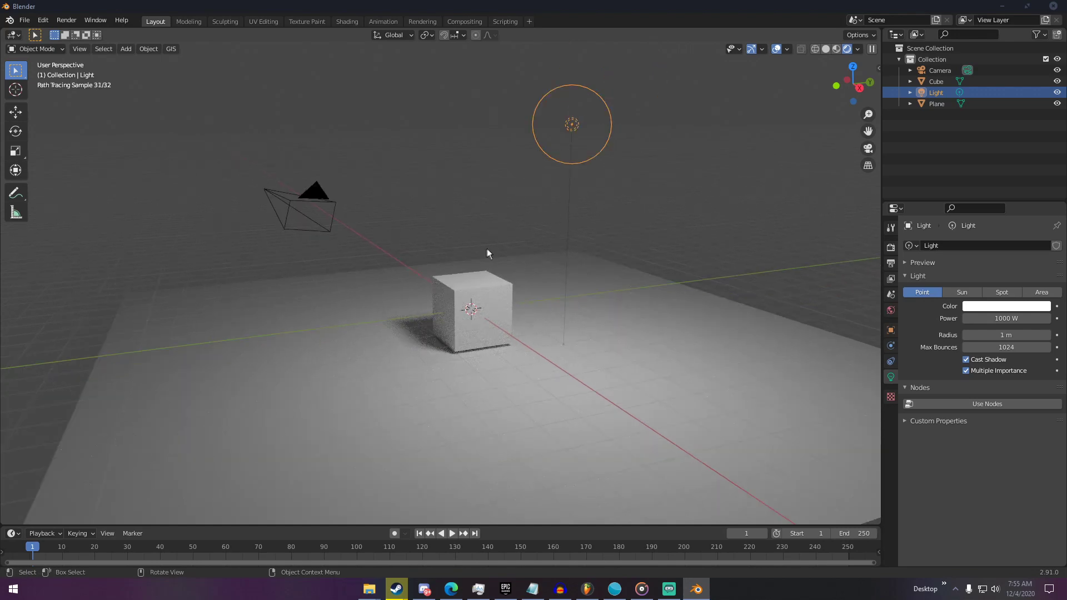
{"action": "scroll", "coordinate": [487, 250], "scroll_direction": "down", "scroll_amount": 3}
{"action": "scroll", "coordinate": [500, 209], "scroll_direction": "up", "scroll_amount": 3}
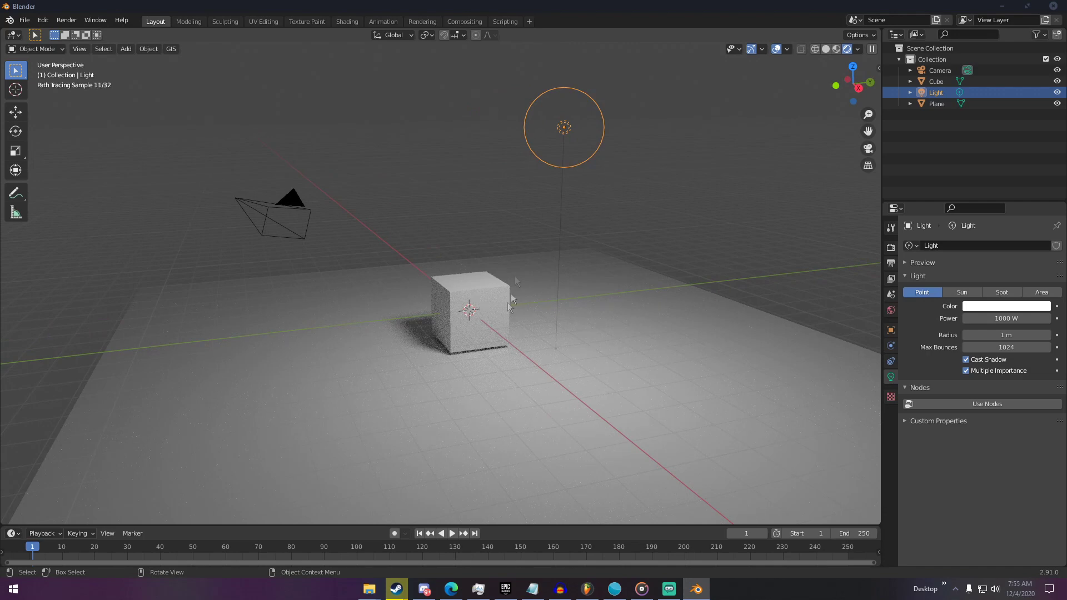
{"action": "scroll", "coordinate": [512, 326], "scroll_direction": "up", "scroll_amount": 2}
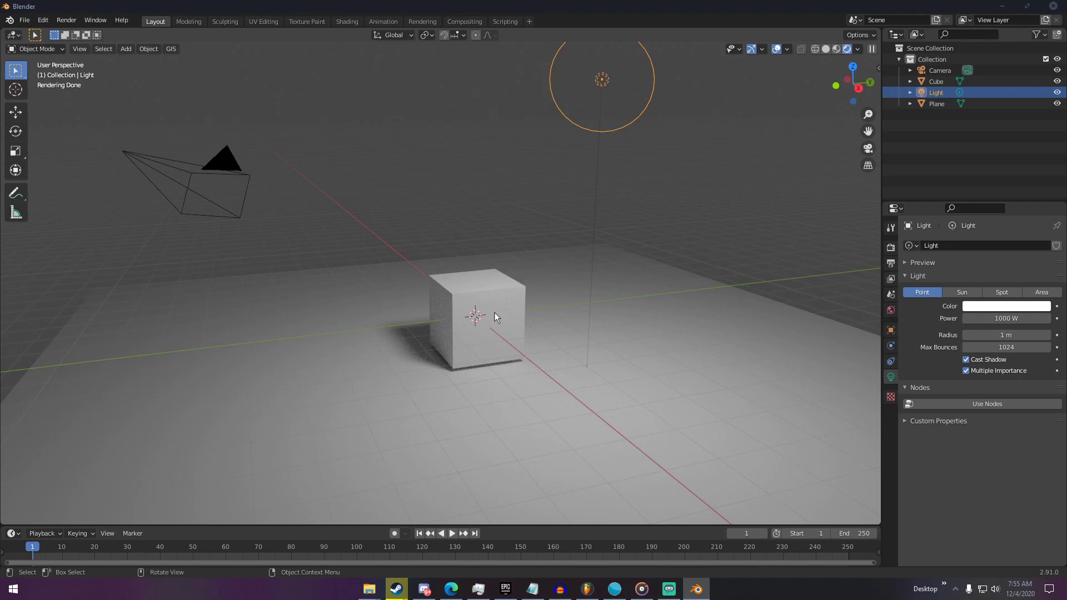
{"action": "mouse_move", "coordinate": [496, 304]}
{"action": "middle_mouse_down"}
{"action": "mouse_move", "coordinate": [492, 292]}
{"action": "mouse_move", "coordinate": [481, 323]}
{"action": "mouse_move", "coordinate": [511, 313]}
{"action": "mouse_move", "coordinate": [503, 278]}
{"action": "mouse_move", "coordinate": [524, 338]}
{"action": "middle_mouse_up"}
{"action": "scroll", "coordinate": [499, 305], "scroll_direction": "up", "scroll_amount": 1}
{"action": "mouse_move", "coordinate": [512, 286]}
{"action": "middle_mouse_down"}
{"action": "mouse_move", "coordinate": [529, 286]}
{"action": "mouse_move", "coordinate": [544, 340]}
{"action": "middle_mouse_up"}
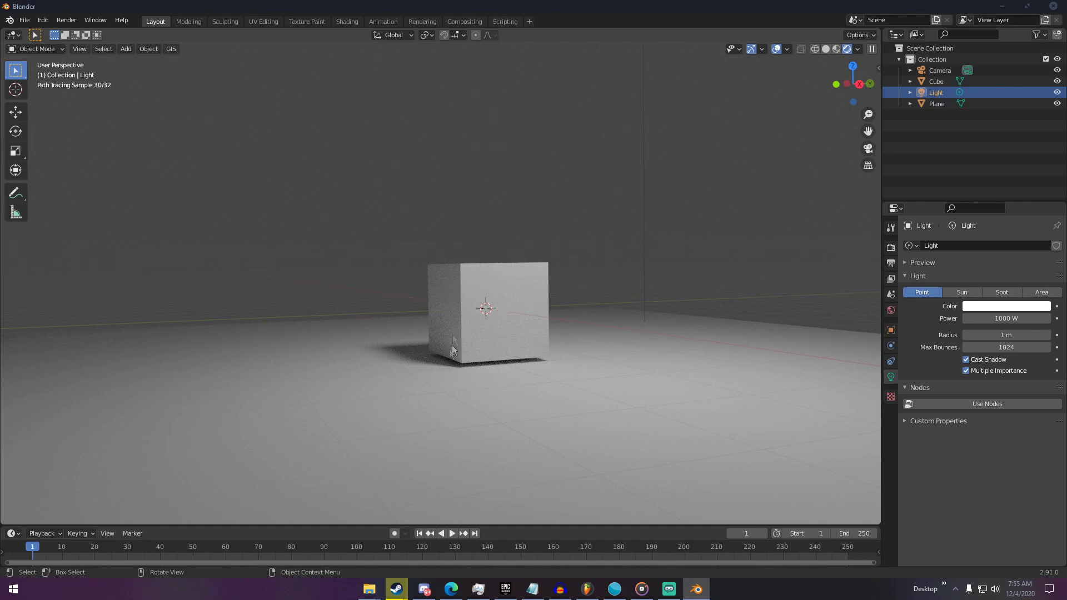
{"action": "mouse_move", "coordinate": [458, 262]}
{"action": "middle_mouse_down"}
{"action": "mouse_move", "coordinate": [509, 208]}
{"action": "mouse_move", "coordinate": [500, 187]}
{"action": "mouse_move", "coordinate": [368, 205]}
{"action": "mouse_move", "coordinate": [505, 297]}
{"action": "middle_mouse_up"}
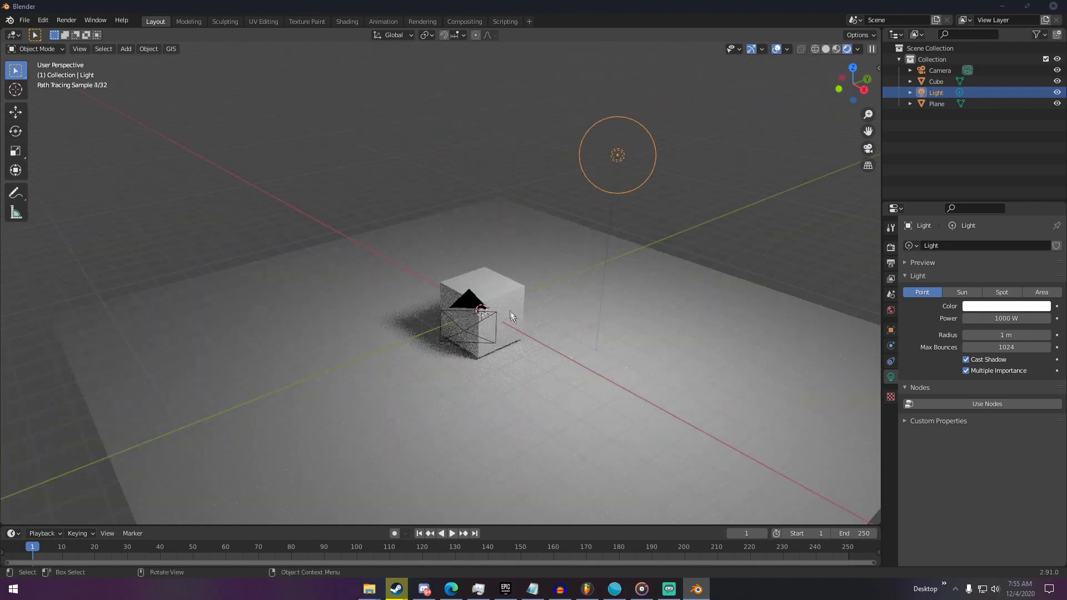
{"action": "scroll", "coordinate": [486, 301], "scroll_direction": "up", "scroll_amount": 3}
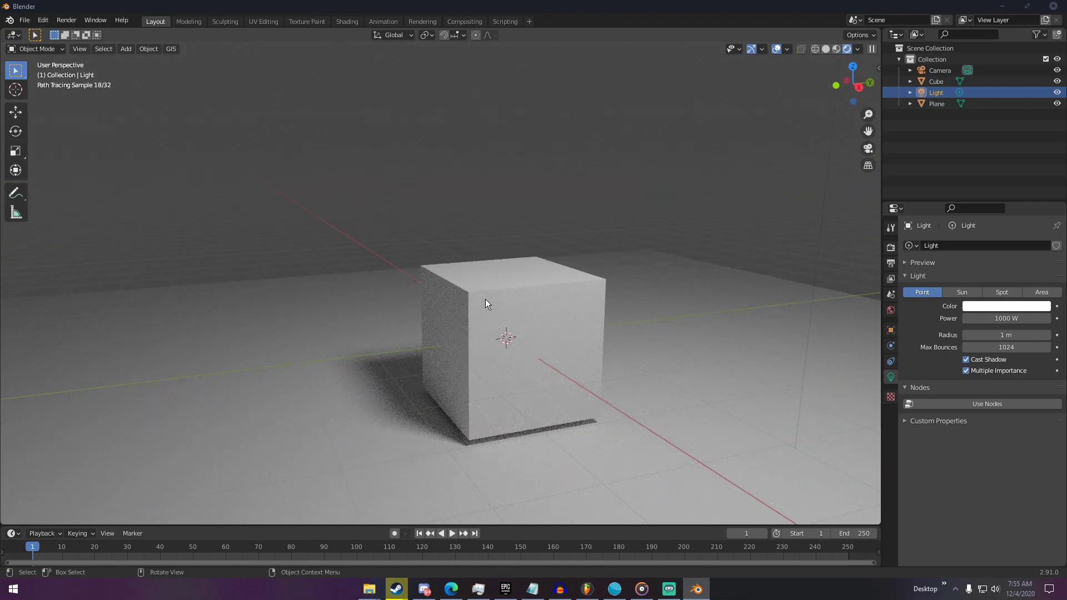
{"action": "scroll", "coordinate": [485, 299], "scroll_direction": "down", "scroll_amount": 4}
{"action": "scroll", "coordinate": [485, 299], "scroll_direction": "down", "scroll_amount": 3}
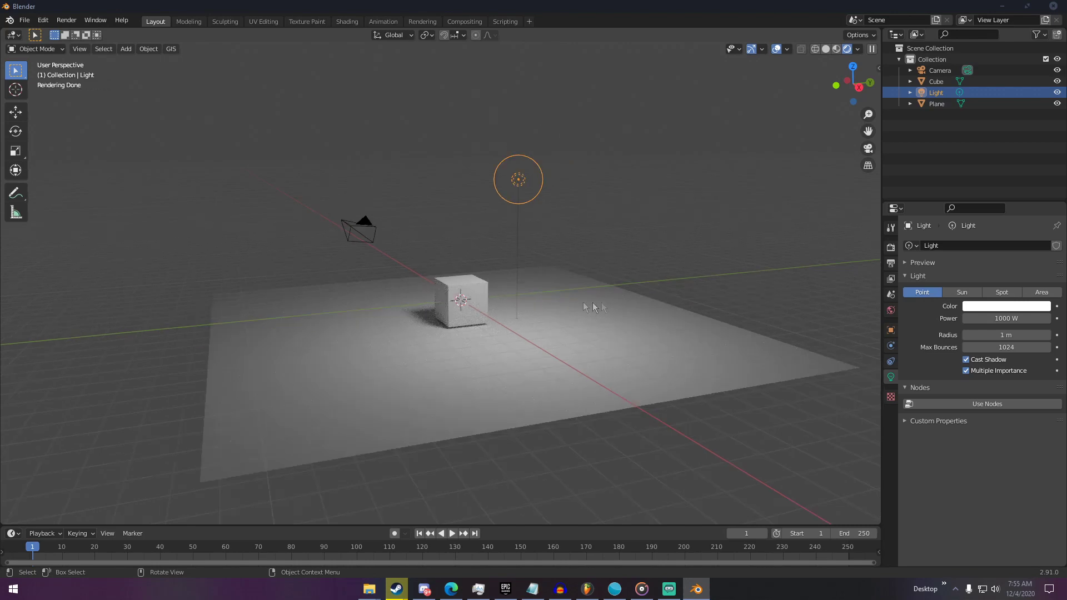
Change the light's type from Point to Area.
{"action": "left_click", "coordinate": [1042, 291]}
{"action": "middle_click_drag", "start_coordinate": [564, 303], "coordinate": [558, 330]}
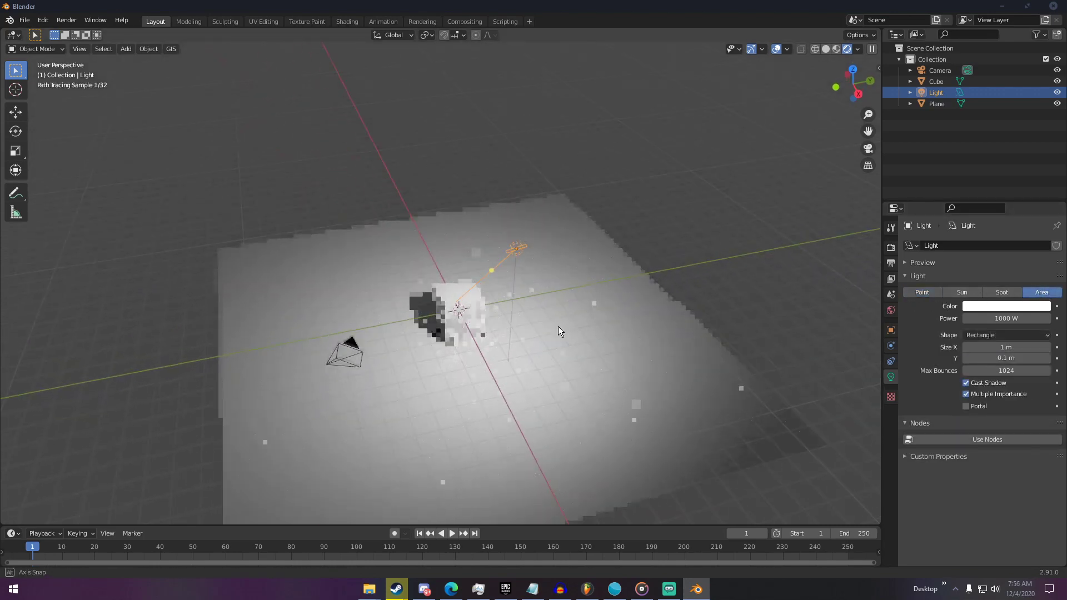
Delete the existing light and add a new area light to the scene.
{"action": "key", "text": "Delete"}
{"action": "key", "text": "shift+a"}
{"action": "mouse_move", "coordinate": [556, 327]}
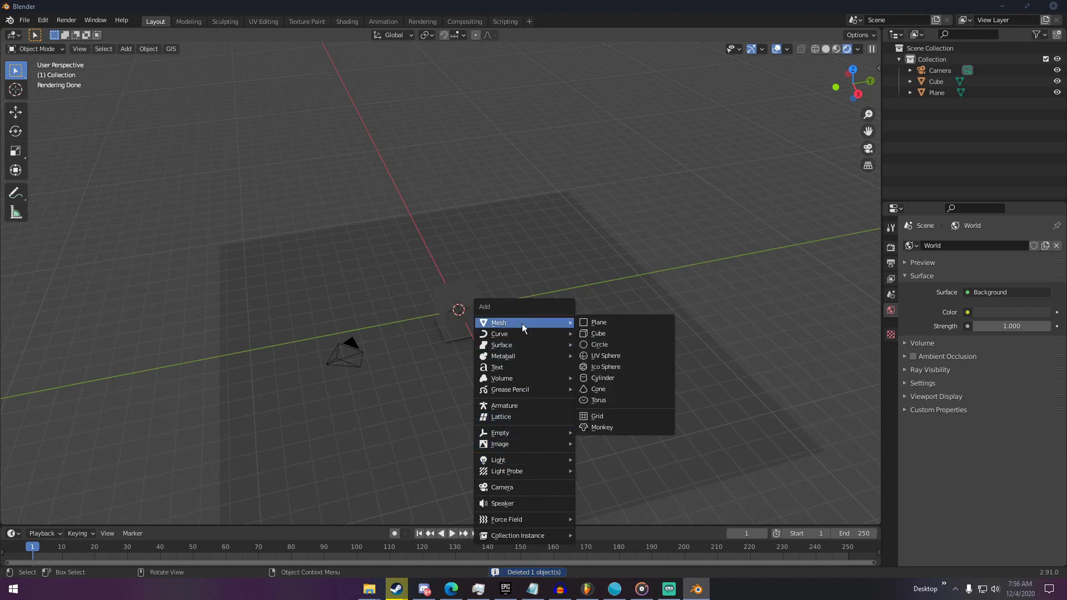
{"action": "mouse_move", "coordinate": [512, 463]}
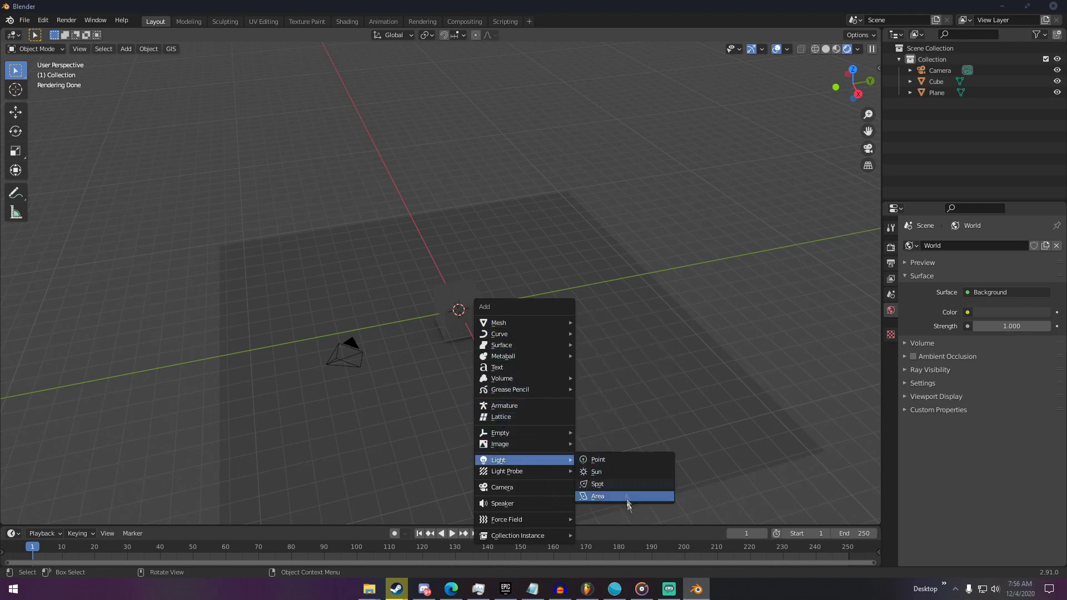
{"action": "left_click", "coordinate": [610, 498]}
Move the new area light above and to one side of the cube and rotate it to face the cube.
{"action": "middle_click_drag", "start_coordinate": [508, 436], "coordinate": [643, 388]}
{"action": "key", "text": "g"}
{"action": "left_click", "coordinate": [717, 285]}
{"action": "middle_click_drag", "start_coordinate": [716, 285], "coordinate": [565, 305]}
{"action": "key", "text": "r"}
{"action": "key", "text": "r"}
{"action": "left_click", "coordinate": [568, 378]}
{"action": "key", "text": "g"}
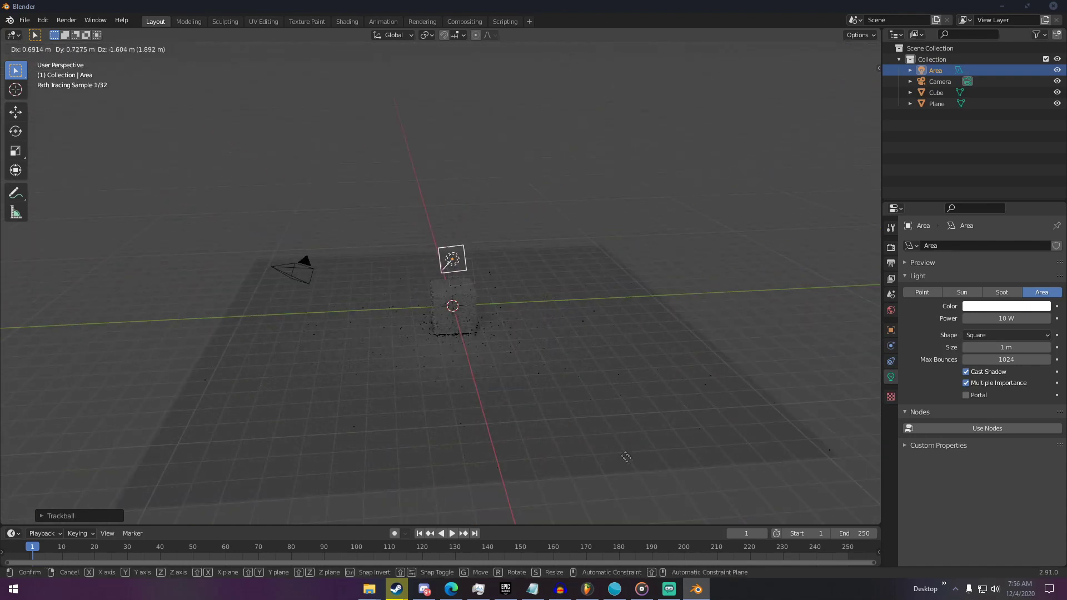
{"action": "left_click", "coordinate": [646, 485]}
{"action": "middle_click_drag", "start_coordinate": [548, 419], "coordinate": [695, 389]}
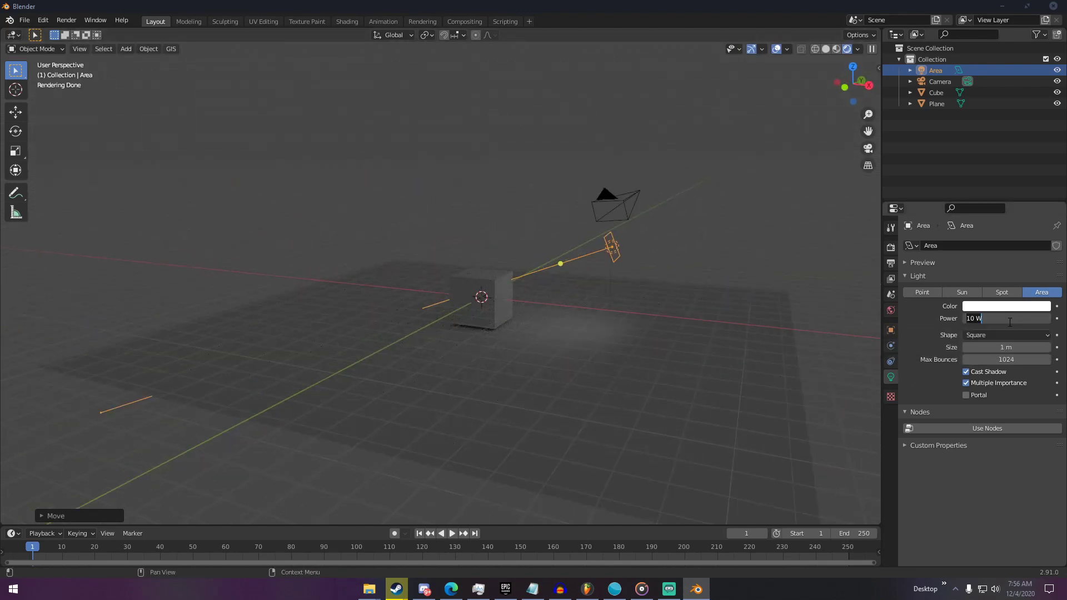
Try 5000 W for the area light's power, settle on 500 W, and examine the lighting on the cube and floor.
{"action": "key", "text": "Return"}
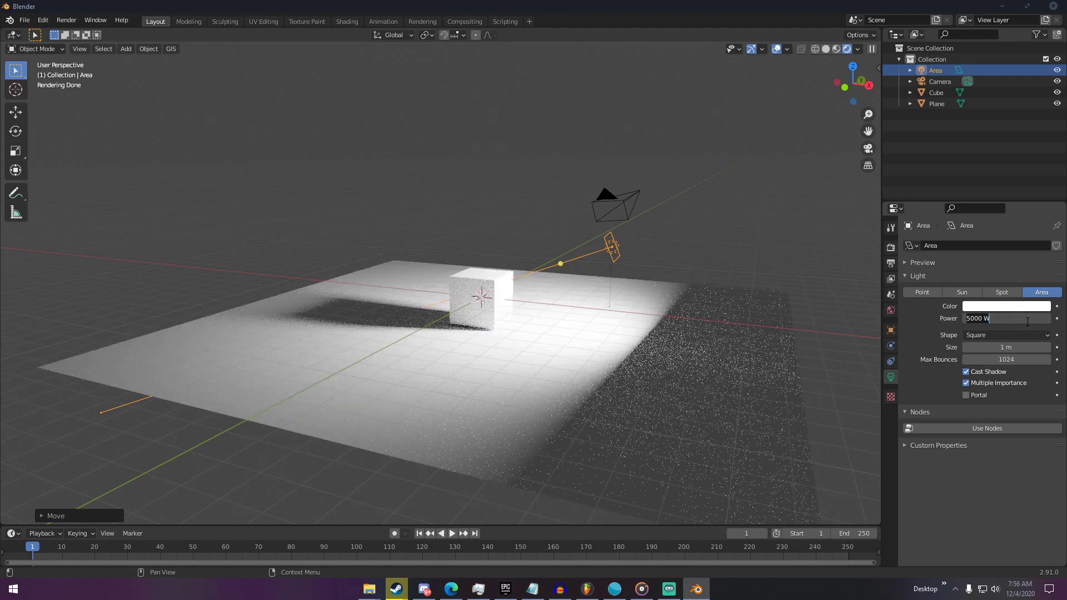
{"action": "key", "text": "Return"}
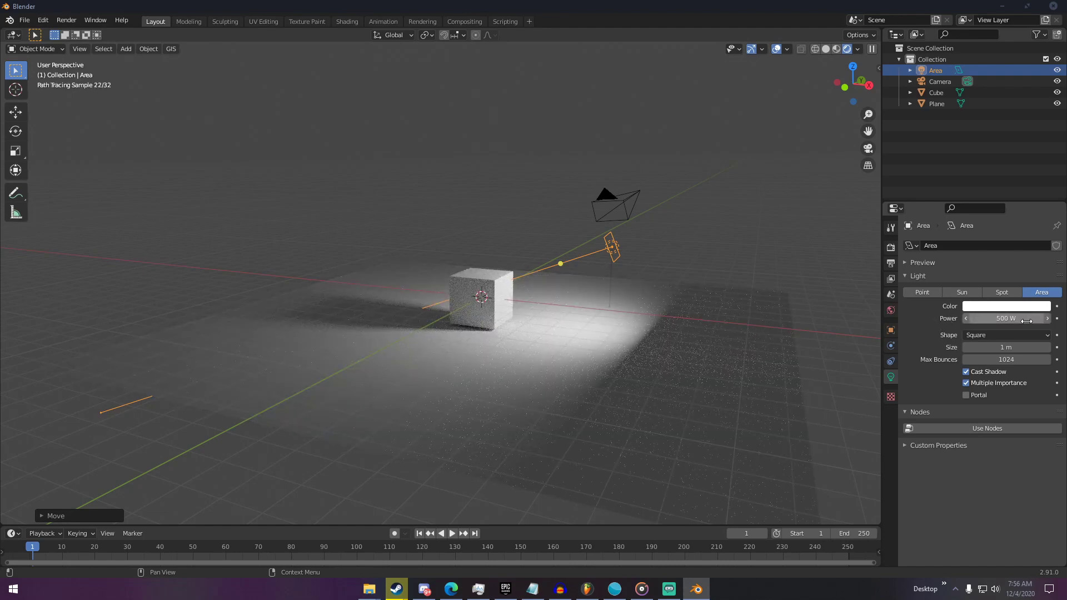
{"action": "scroll", "coordinate": [681, 222], "scroll_direction": "up", "scroll_amount": 3}
{"action": "middle_click_drag", "start_coordinate": [695, 232], "coordinate": [583, 217]}
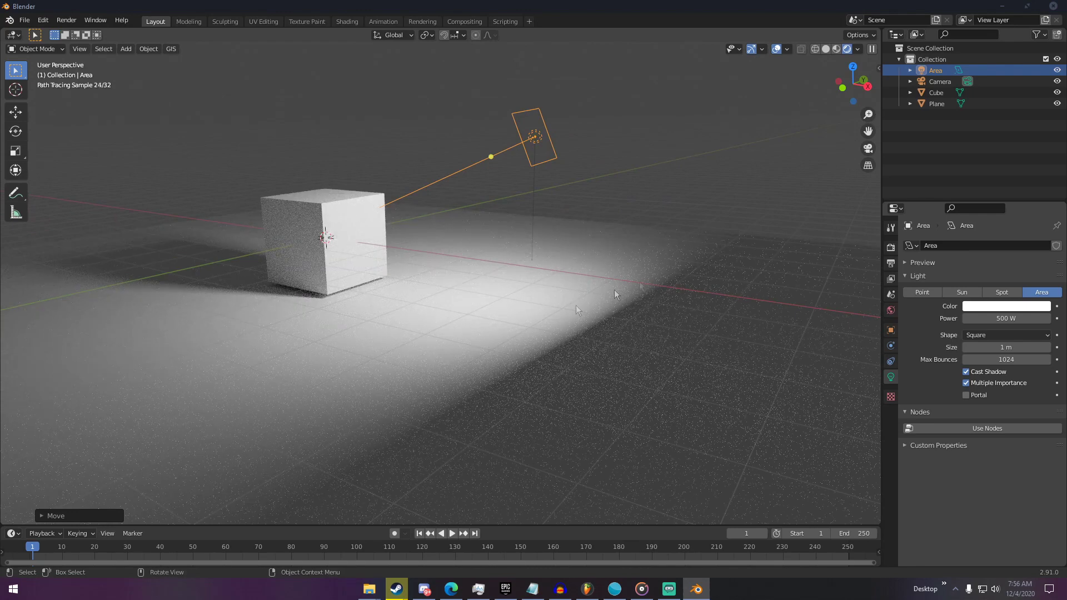
{"action": "middle_click_drag", "start_coordinate": [684, 297], "coordinate": [705, 296]}
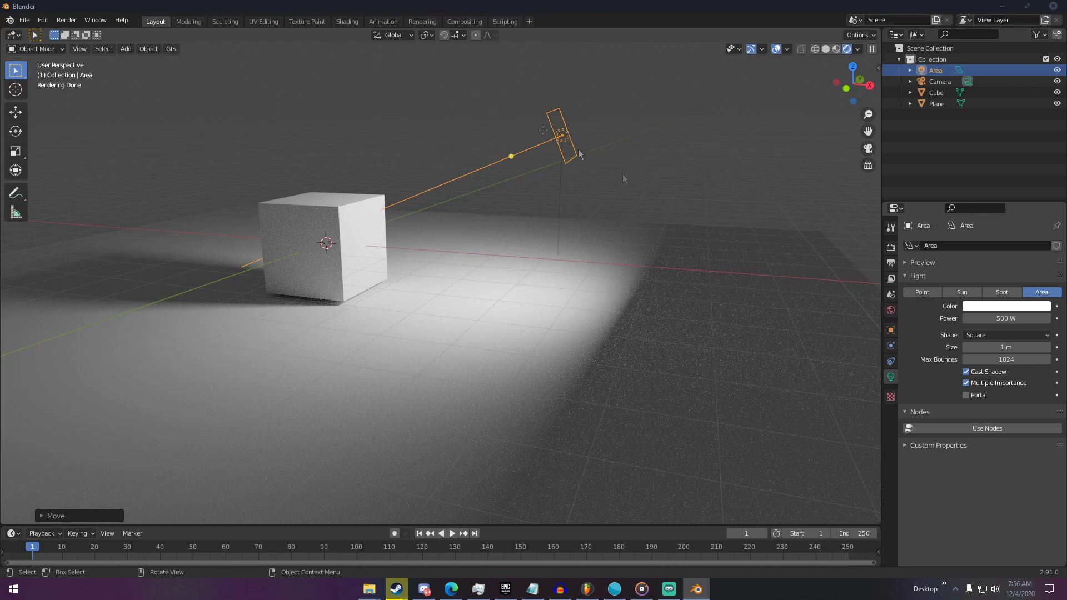
{"action": "middle_click_drag", "start_coordinate": [586, 146], "coordinate": [562, 188]}
{"action": "scroll", "coordinate": [446, 214], "scroll_direction": "down", "scroll_amount": 3}
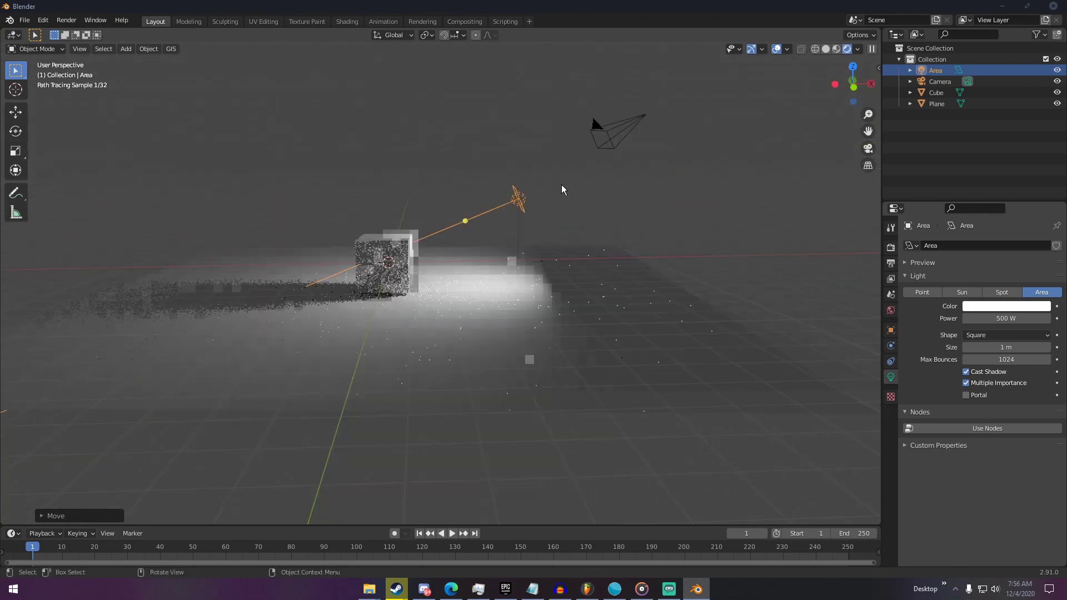
Set the area light's size to 5 m and examine the cube's shadow from above.
{"action": "left_click", "coordinate": [1015, 347]}
{"action": "type", "text": "5"}
{"action": "key", "text": "Return"}
{"action": "middle_click_drag", "start_coordinate": [422, 300], "coordinate": [391, 343]}
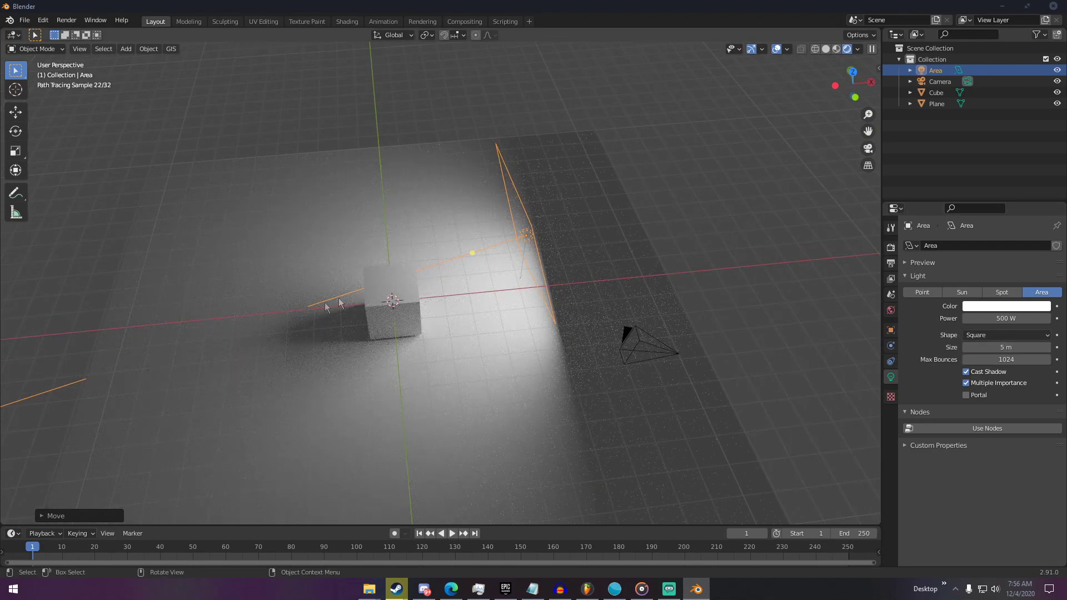
Rotate the 5 m area light freely until it points at the cube.
{"action": "mouse_move", "coordinate": [341, 302]}
{"action": "middle_mouse_down"}
{"action": "mouse_move", "coordinate": [665, 155]}
{"action": "mouse_move", "coordinate": [572, 162]}
{"action": "middle_mouse_up"}
{"action": "key", "text": "r"}
{"action": "key", "text": "r"}
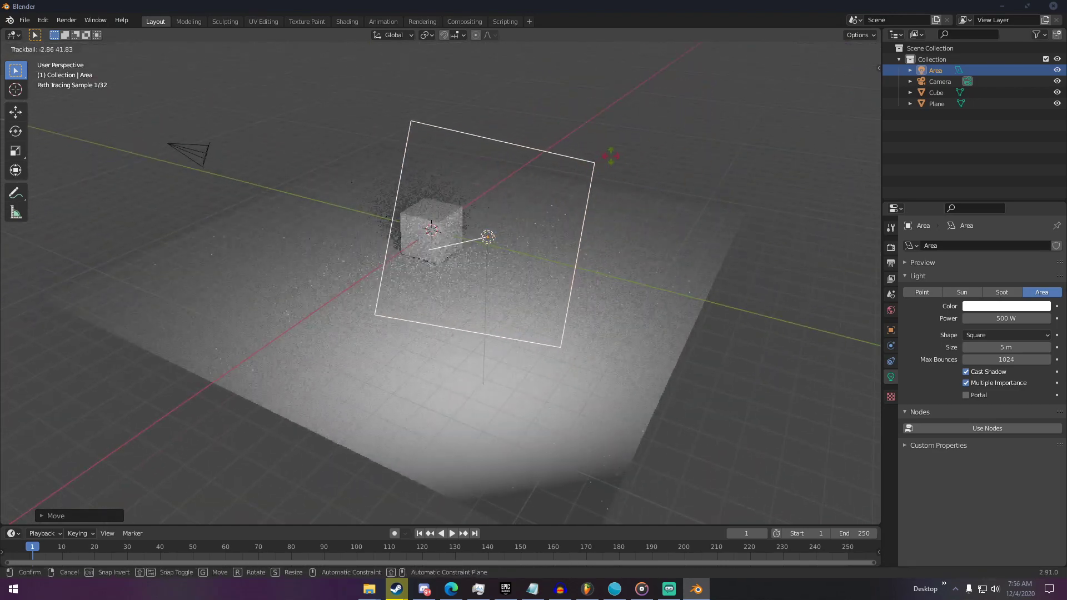
{"action": "left_click", "coordinate": [605, 164]}
{"action": "middle_click_drag", "start_coordinate": [605, 163], "coordinate": [678, 175]}
{"action": "key", "text": "r"}
{"action": "key", "text": "r"}
{"action": "left_click", "coordinate": [645, 138]}
{"action": "scroll", "coordinate": [678, 176], "scroll_direction": "down", "scroll_amount": 4}
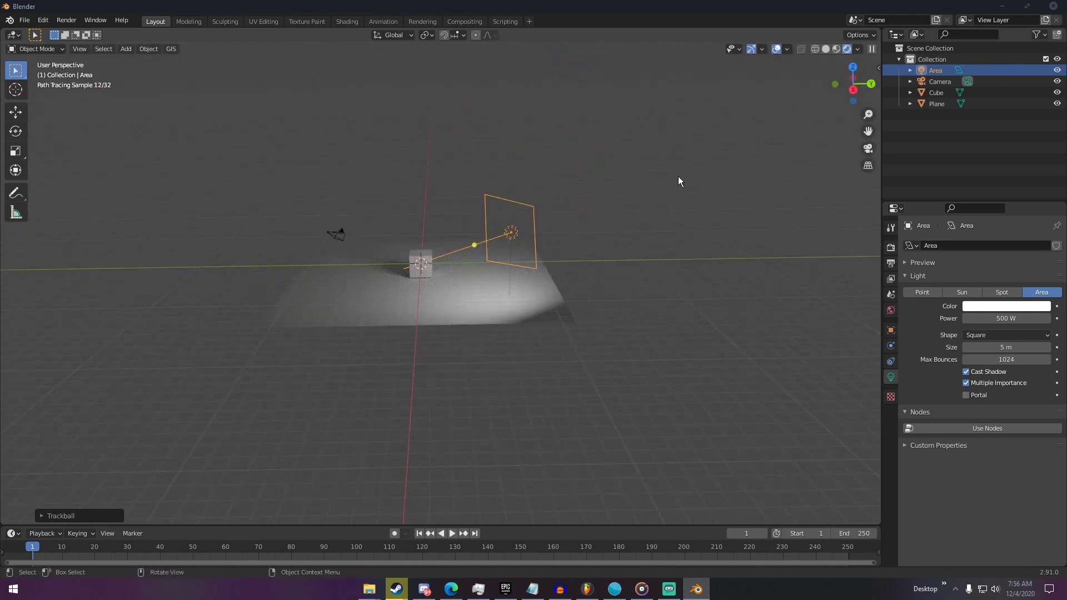
Duplicate the area light, place the copy on another side of the cube, and rotate it to face the cube.
{"action": "key", "text": "shift+d"}
{"action": "left_click", "coordinate": [533, 186]}
{"action": "middle_click_drag", "start_coordinate": [536, 188], "coordinate": [611, 193]}
{"action": "key", "text": "r"}
{"action": "key", "text": "r"}
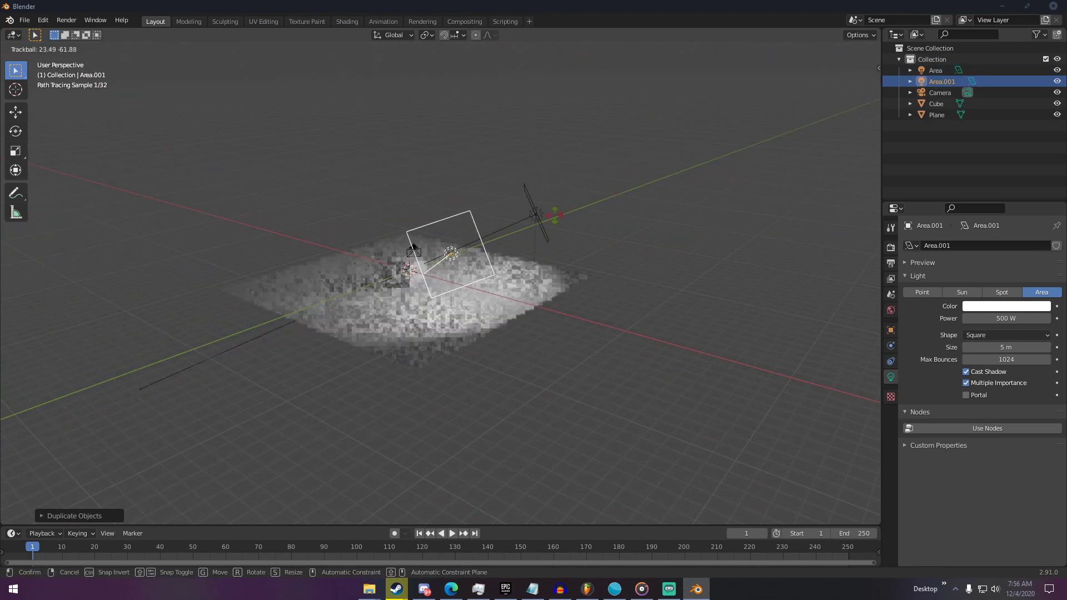
{"action": "left_click", "coordinate": [543, 226]}
{"action": "key", "text": "g"}
{"action": "left_click", "coordinate": [466, 251]}
{"action": "key", "text": "r"}
{"action": "left_click", "coordinate": [468, 250]}
{"action": "key", "text": "g"}
{"action": "left_click", "coordinate": [508, 242]}
{"action": "middle_click_drag", "start_coordinate": [509, 242], "coordinate": [619, 258]}
Duplicate the second area light, rotate the copy towards the cube, and move it to the remaining unlit side.
{"action": "key", "text": "shift+d"}
{"action": "left_click", "coordinate": [540, 253]}
{"action": "middle_click_drag", "start_coordinate": [540, 254], "coordinate": [612, 260]}
{"action": "key", "text": "r"}
{"action": "key", "text": "r"}
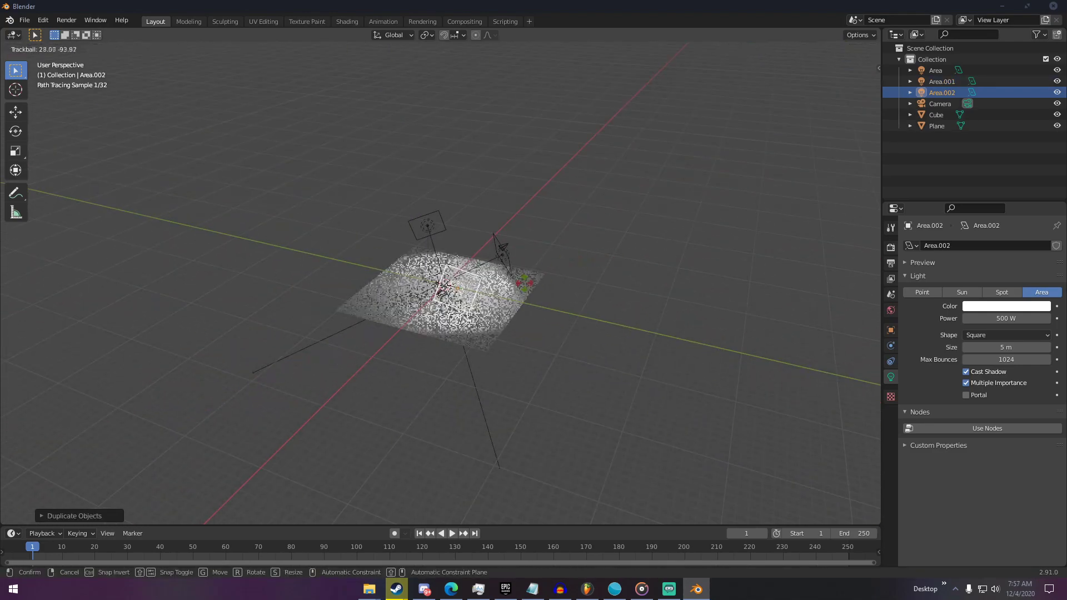
{"action": "left_click", "coordinate": [459, 287]}
{"action": "key", "text": "g"}
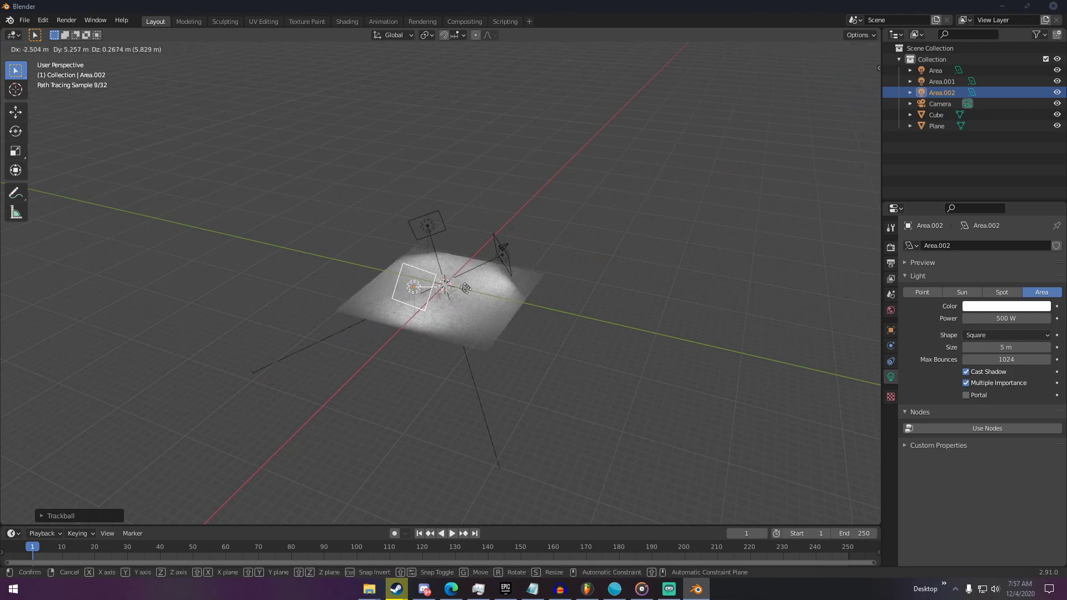
{"action": "left_click", "coordinate": [465, 286]}
{"action": "middle_click_drag", "start_coordinate": [465, 286], "coordinate": [409, 275]}
{"action": "scroll", "coordinate": [405, 276], "scroll_direction": "up", "scroll_amount": 6}
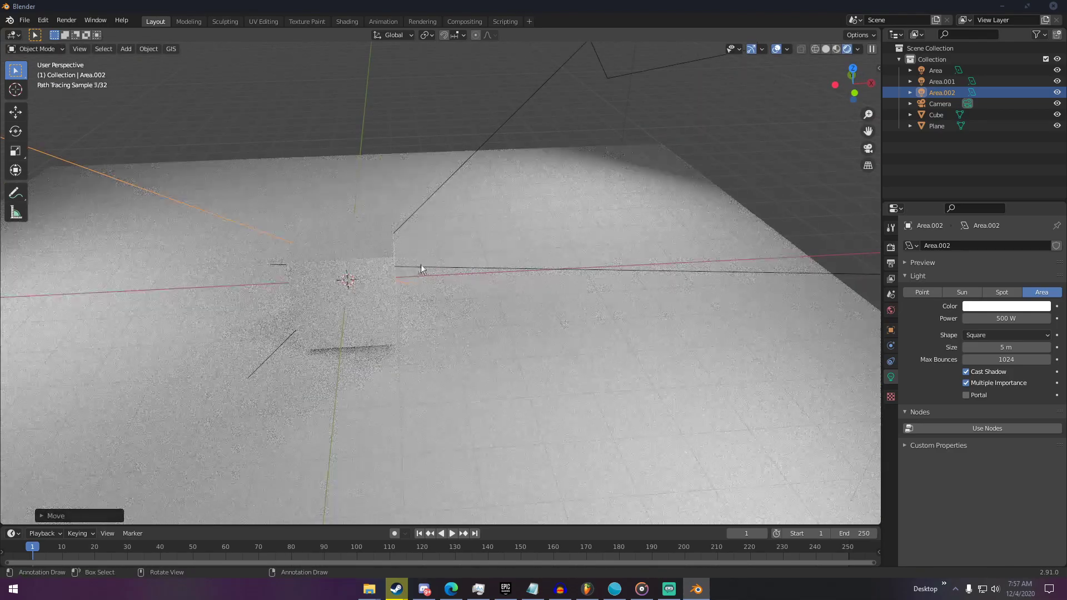
Hide the viewport overlays and examine the cube and its soft shadows under the three area lights, up close and from afar.
{"action": "left_click", "coordinate": [777, 49]}
{"action": "mouse_move", "coordinate": [572, 131]}
{"action": "middle_mouse_down"}
{"action": "mouse_move", "coordinate": [526, 102]}
{"action": "mouse_move", "coordinate": [412, 146]}
{"action": "mouse_move", "coordinate": [700, 178]}
{"action": "middle_mouse_up"}
{"action": "scroll", "coordinate": [376, 132], "scroll_direction": "up", "scroll_amount": 5}
{"action": "mouse_move", "coordinate": [492, 196]}
{"action": "middle_mouse_down"}
{"action": "mouse_move", "coordinate": [390, 185]}
{"action": "mouse_move", "coordinate": [484, 192]}
{"action": "middle_mouse_up"}
{"action": "scroll", "coordinate": [381, 190], "scroll_direction": "up", "scroll_amount": 1}
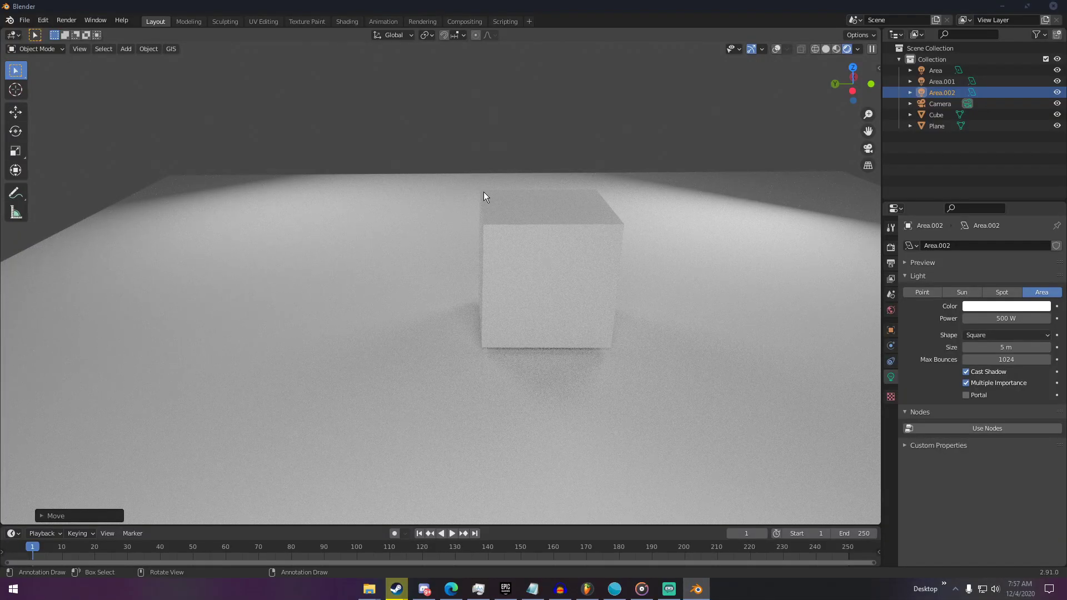
{"action": "scroll", "coordinate": [502, 175], "scroll_direction": "down", "scroll_amount": 2}
{"action": "mouse_move", "coordinate": [502, 175]}
{"action": "middle_mouse_down"}
{"action": "mouse_move", "coordinate": [571, 184]}
{"action": "mouse_move", "coordinate": [621, 237]}
{"action": "mouse_move", "coordinate": [528, 226]}
{"action": "mouse_move", "coordinate": [554, 223]}
{"action": "middle_mouse_up"}
{"action": "scroll", "coordinate": [571, 183], "scroll_direction": "down", "scroll_amount": 3}
{"action": "scroll", "coordinate": [566, 229], "scroll_direction": "up", "scroll_amount": 3}
{"action": "scroll", "coordinate": [554, 222], "scroll_direction": "down", "scroll_amount": 4}
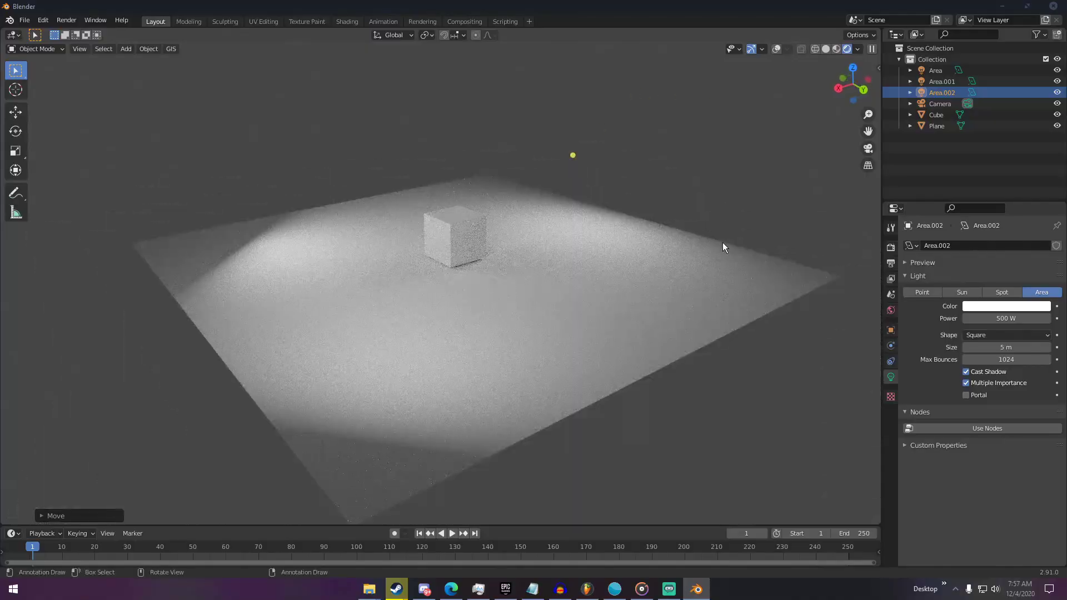
{"action": "mouse_move", "coordinate": [443, 280]}
{"action": "middle_mouse_down"}
{"action": "mouse_move", "coordinate": [556, 283]}
{"action": "mouse_move", "coordinate": [500, 270]}
{"action": "middle_mouse_up"}
{"action": "middle_click_drag", "start_coordinate": [447, 308], "coordinate": [526, 299]}
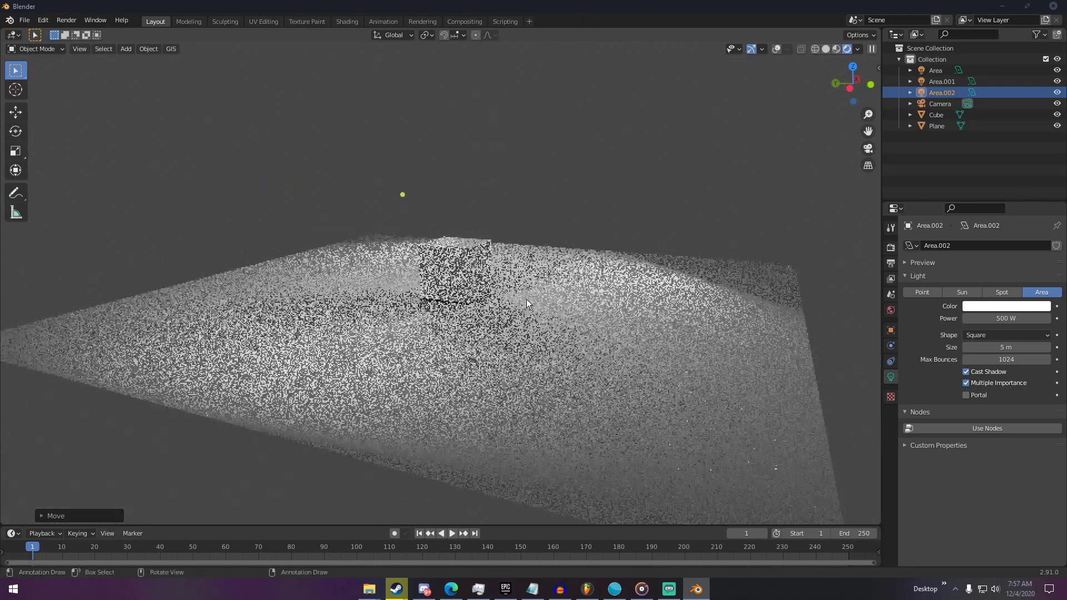
{"action": "scroll", "coordinate": [526, 299], "scroll_direction": "up", "scroll_amount": 4}
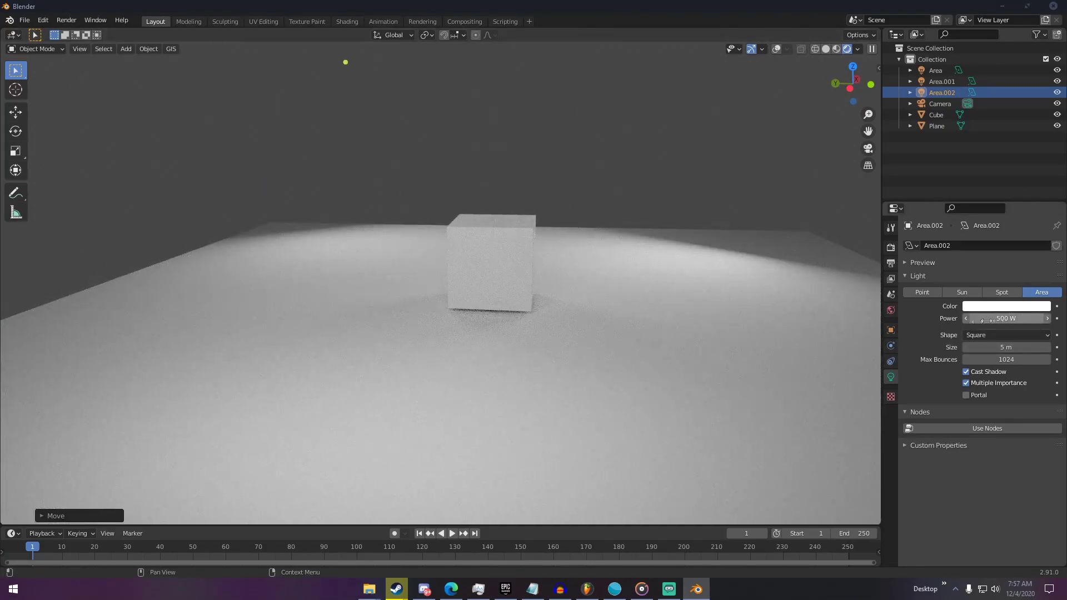
{"action": "scroll", "coordinate": [679, 296], "scroll_direction": "down", "scroll_amount": 4}
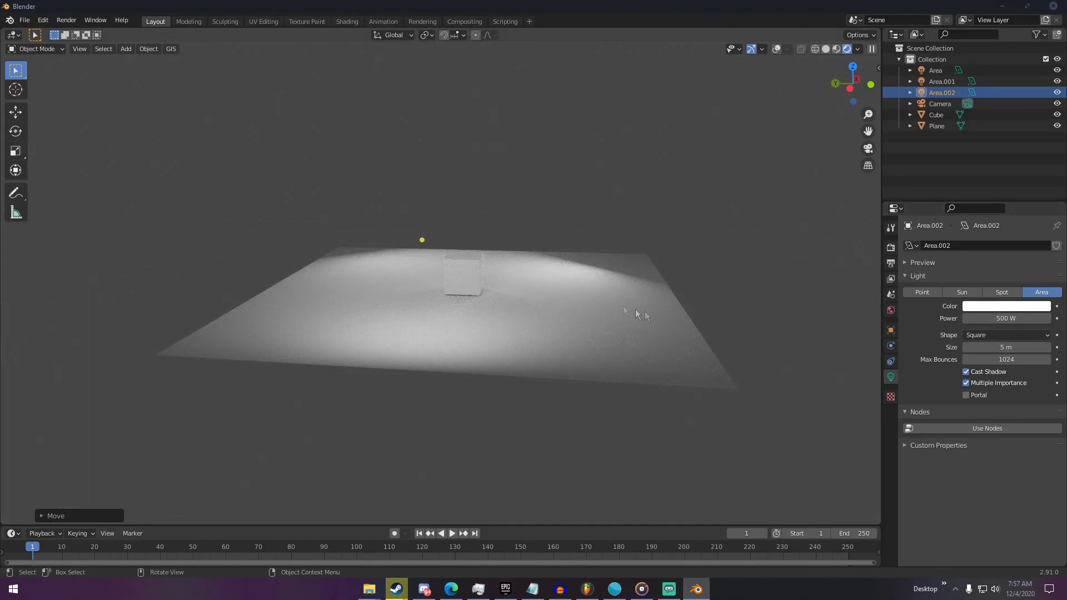
Change the third area light's shape to Rectangle and show the viewport overlays to view its outline.
{"action": "left_click", "coordinate": [985, 338]}
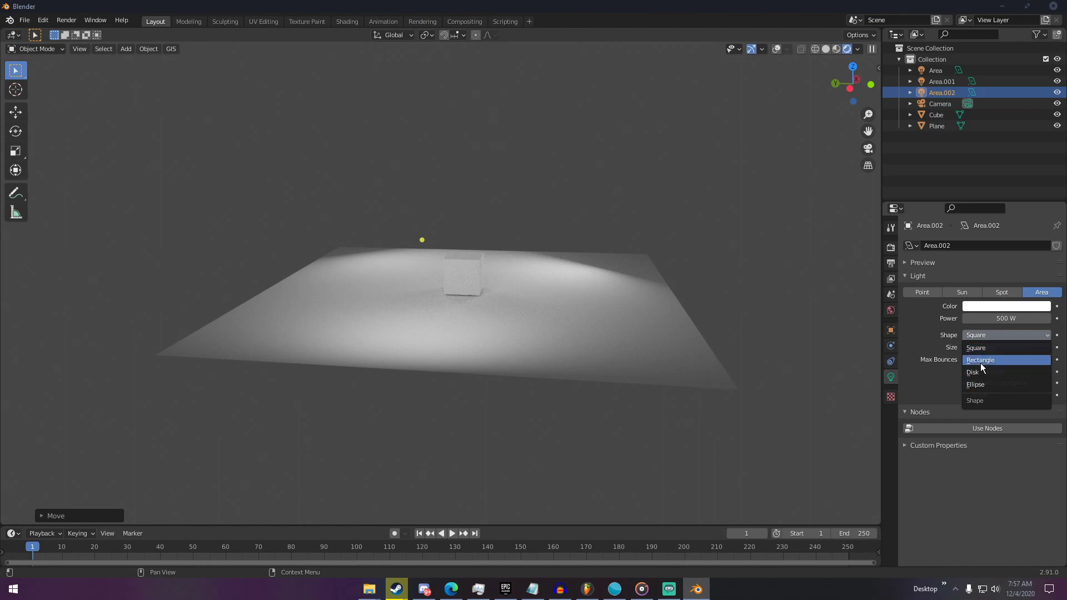
{"action": "left_click", "coordinate": [981, 361]}
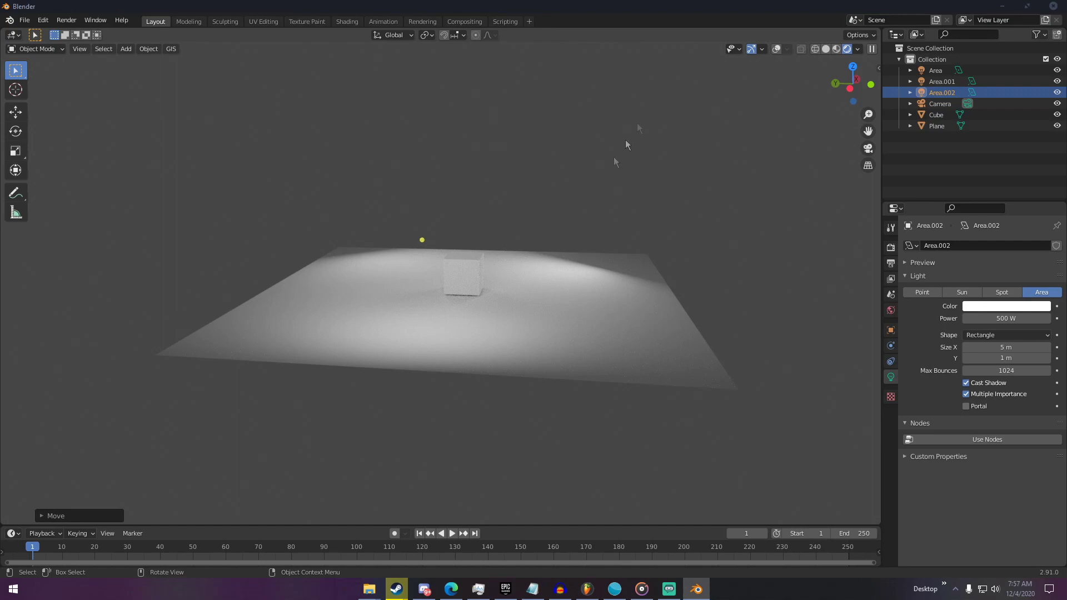
{"action": "left_click", "coordinate": [776, 49]}
{"action": "middle_click_drag", "start_coordinate": [703, 154], "coordinate": [710, 184]}
{"action": "middle_click_drag", "start_coordinate": [518, 238], "coordinate": [595, 246]}
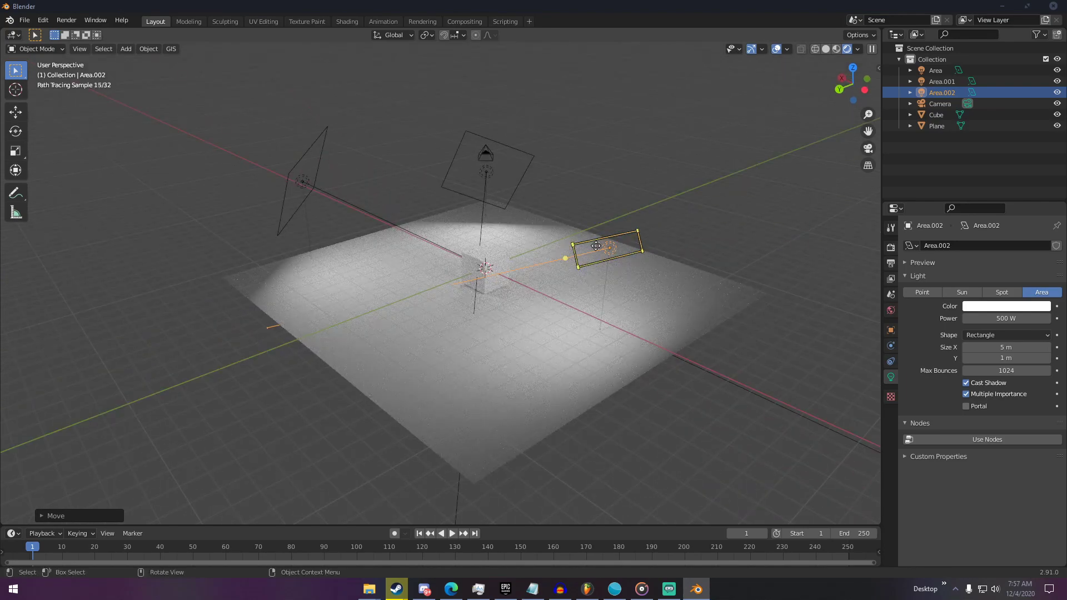
Change the third area light's shape to Disk and view its outline from another angle.
{"action": "left_click", "coordinate": [999, 335]}
{"action": "left_click", "coordinate": [1000, 333]}
{"action": "left_click", "coordinate": [1000, 335]}
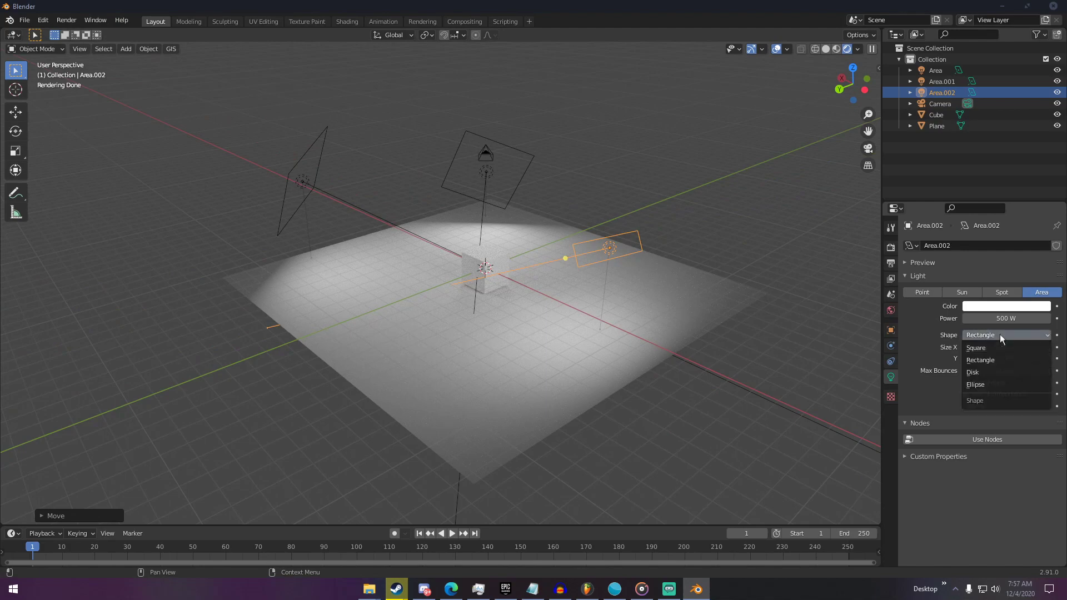
{"action": "left_click", "coordinate": [999, 335]}
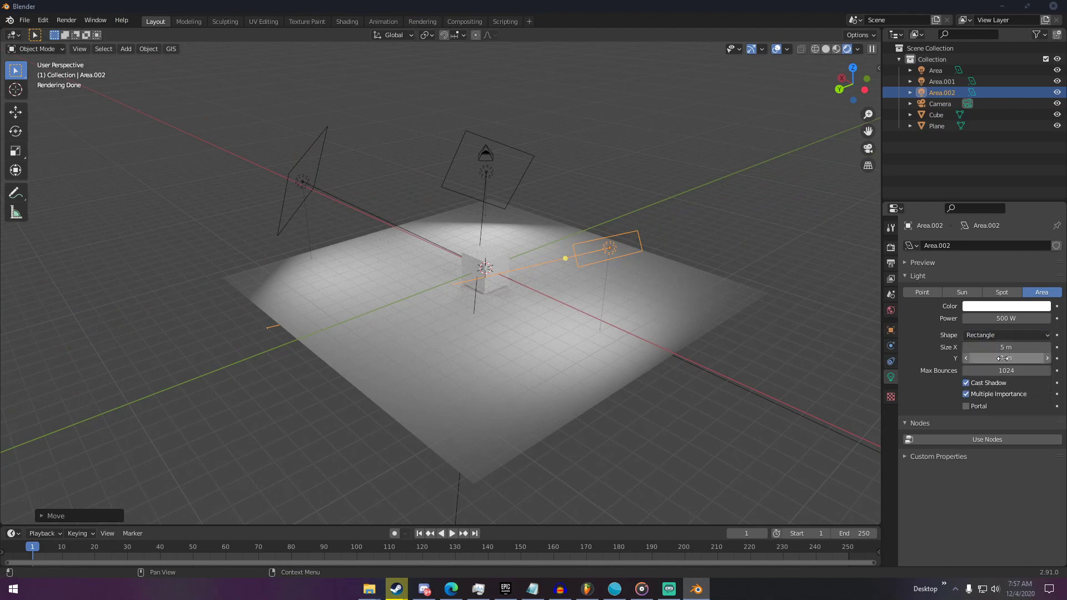
{"action": "left_click", "coordinate": [1003, 337]}
{"action": "left_click", "coordinate": [987, 374]}
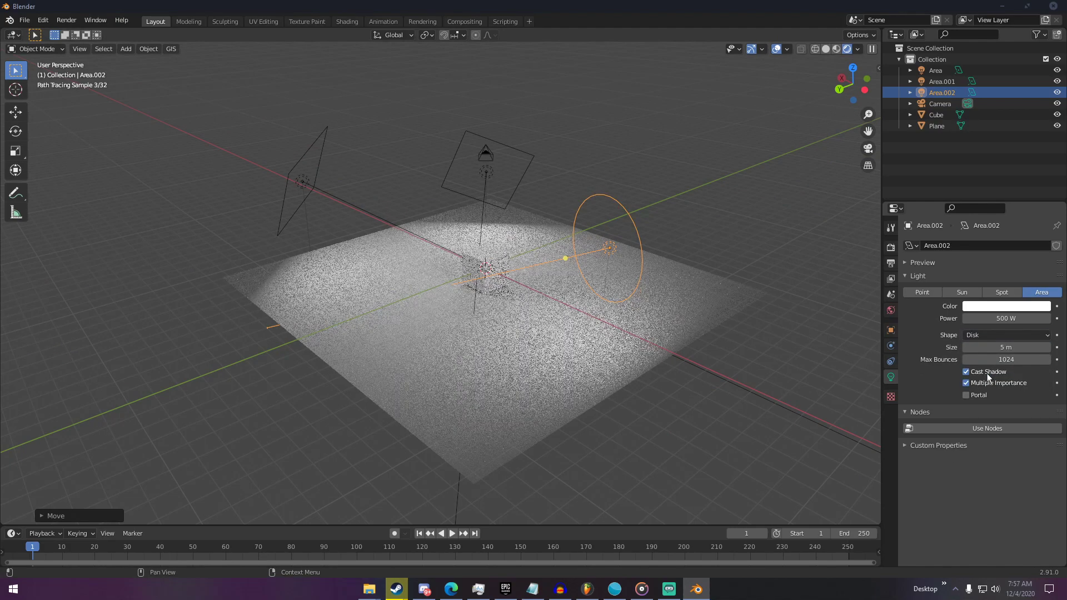
{"action": "middle_click_drag", "start_coordinate": [716, 311], "coordinate": [584, 295]}
{"action": "middle_click_drag", "start_coordinate": [477, 246], "coordinate": [561, 287]}
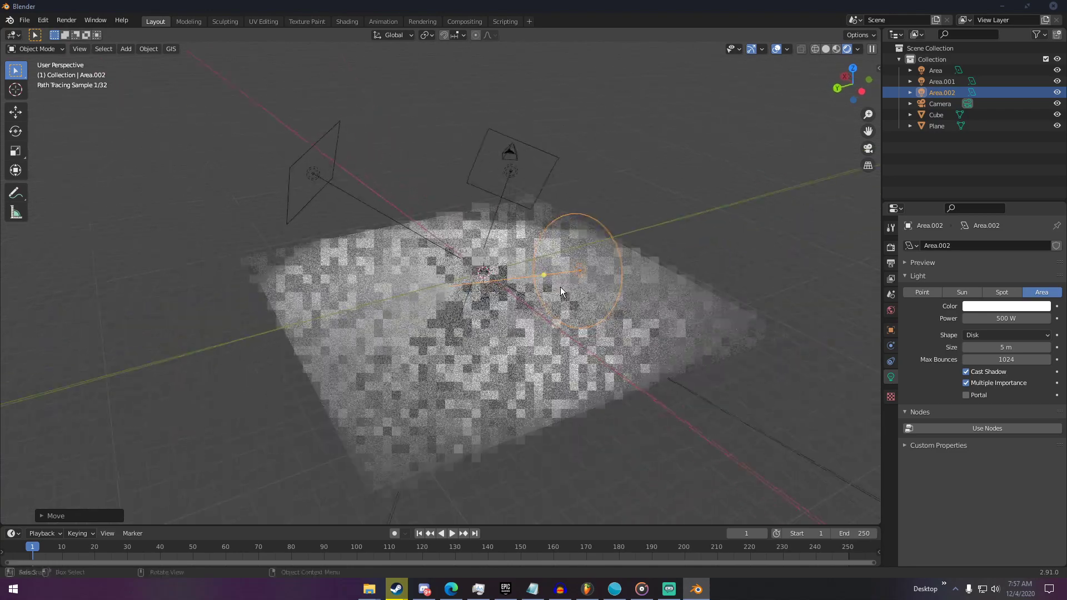
Change the third area light's shape to Ellipse, view it from several angles, and set it back to Square.
{"action": "left_click", "coordinate": [995, 335]}
{"action": "left_click", "coordinate": [989, 388]}
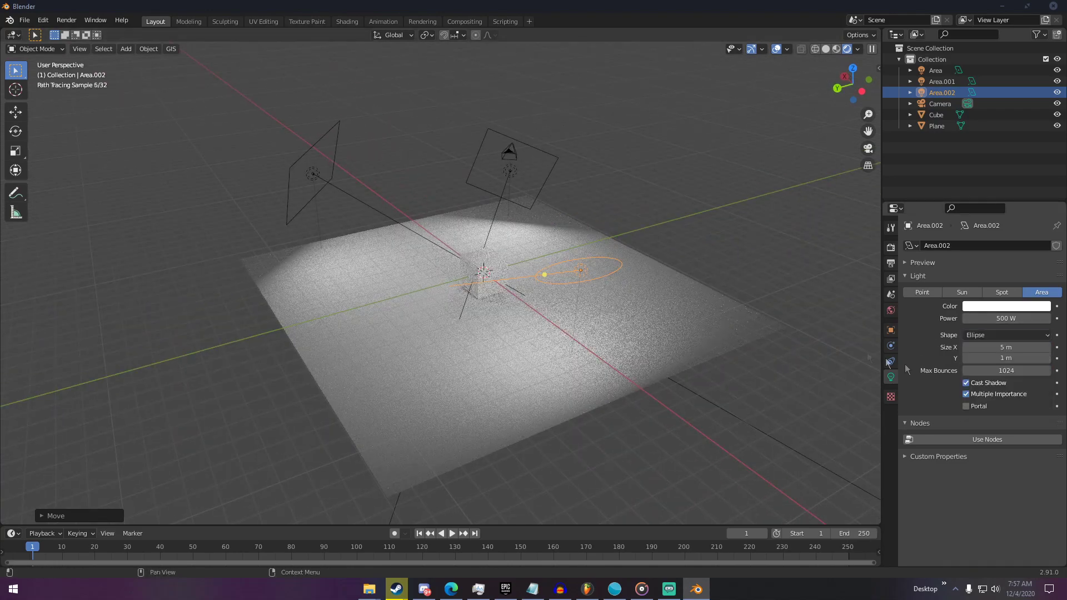
{"action": "middle_click_drag", "start_coordinate": [694, 278], "coordinate": [637, 294]}
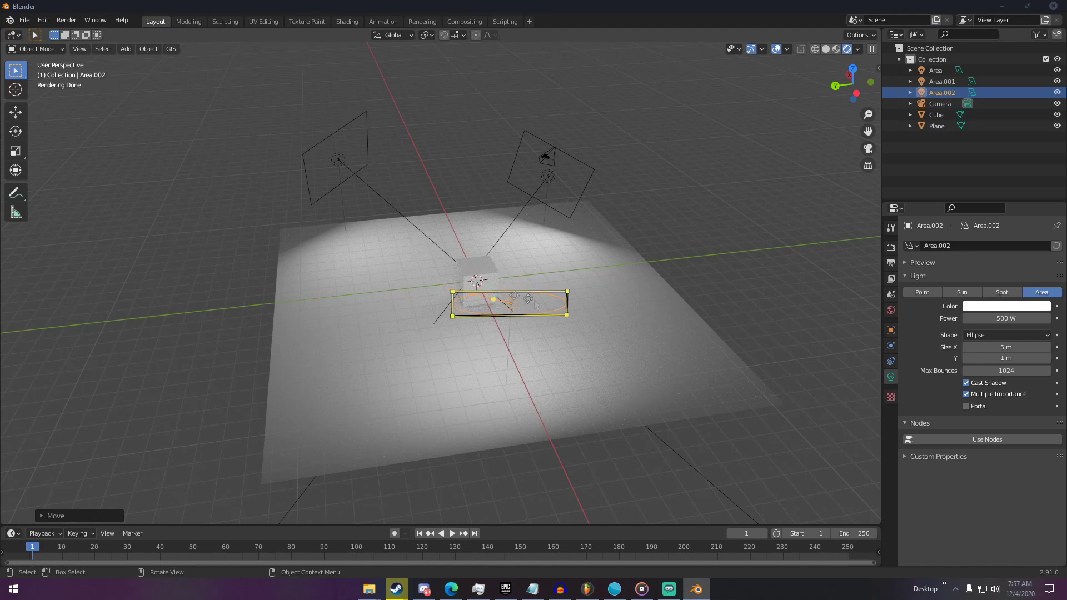
{"action": "mouse_move", "coordinate": [624, 309]}
{"action": "middle_mouse_down"}
{"action": "mouse_move", "coordinate": [775, 322]}
{"action": "mouse_move", "coordinate": [636, 266]}
{"action": "mouse_move", "coordinate": [704, 225]}
{"action": "mouse_move", "coordinate": [665, 252]}
{"action": "mouse_move", "coordinate": [676, 172]}
{"action": "middle_mouse_up"}
{"action": "left_click", "coordinate": [995, 335]}
{"action": "left_click", "coordinate": [993, 348]}
Delete all three area lights around the cube.
{"action": "left_click", "coordinate": [675, 172], "text": "shift"}
{"action": "key", "text": "Delete"}
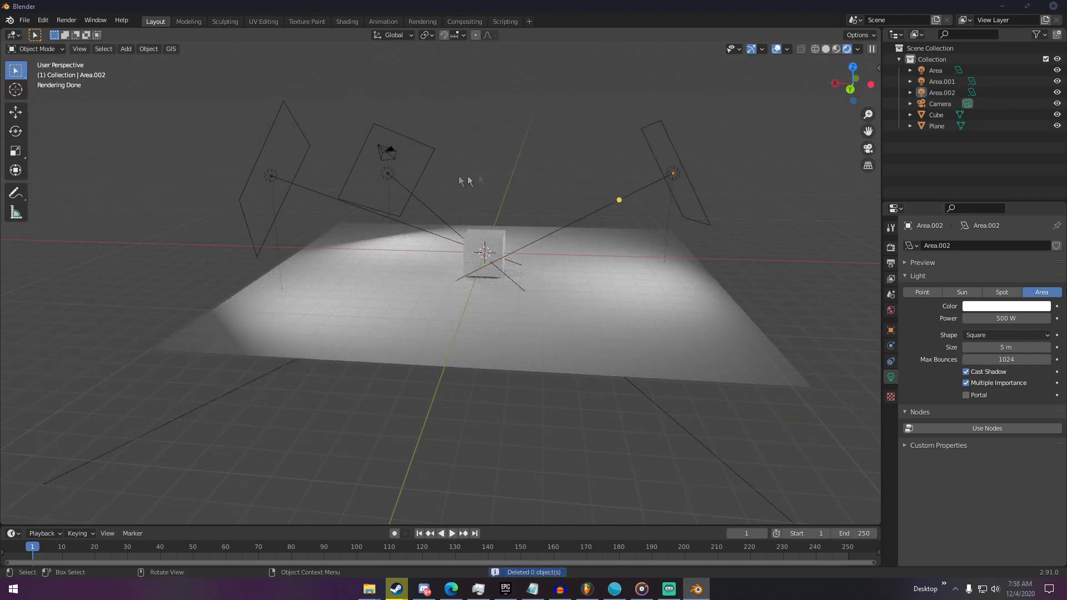
{"action": "middle_click_drag", "start_coordinate": [718, 171], "coordinate": [666, 202]}
{"action": "left_click", "coordinate": [688, 222]}
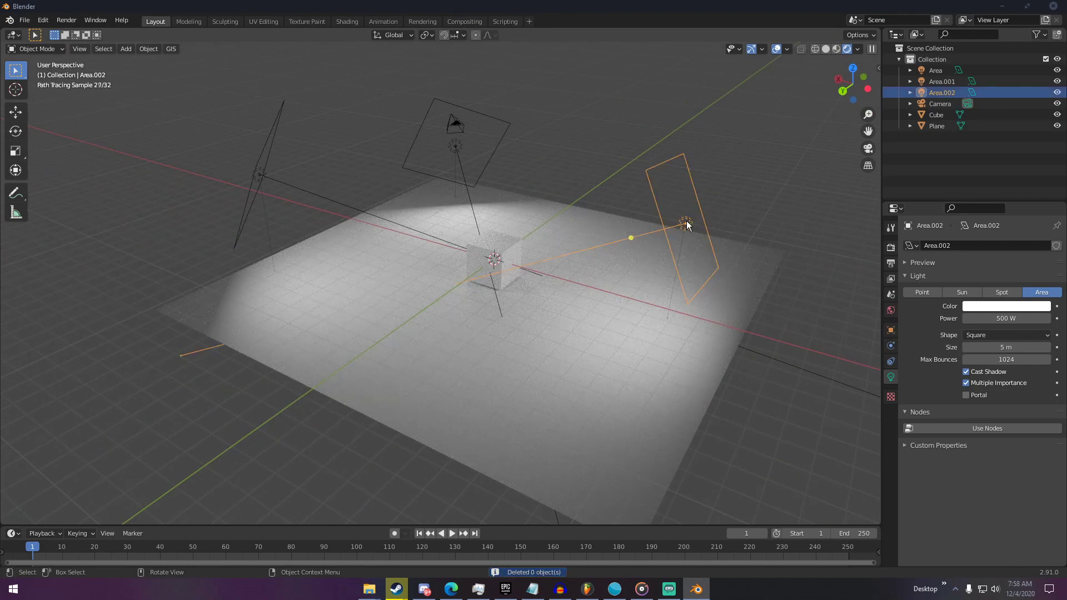
{"action": "key", "text": "Delete"}
{"action": "left_click", "coordinate": [456, 146]}
{"action": "key", "text": "Delete"}
{"action": "left_click", "coordinate": [258, 174]}
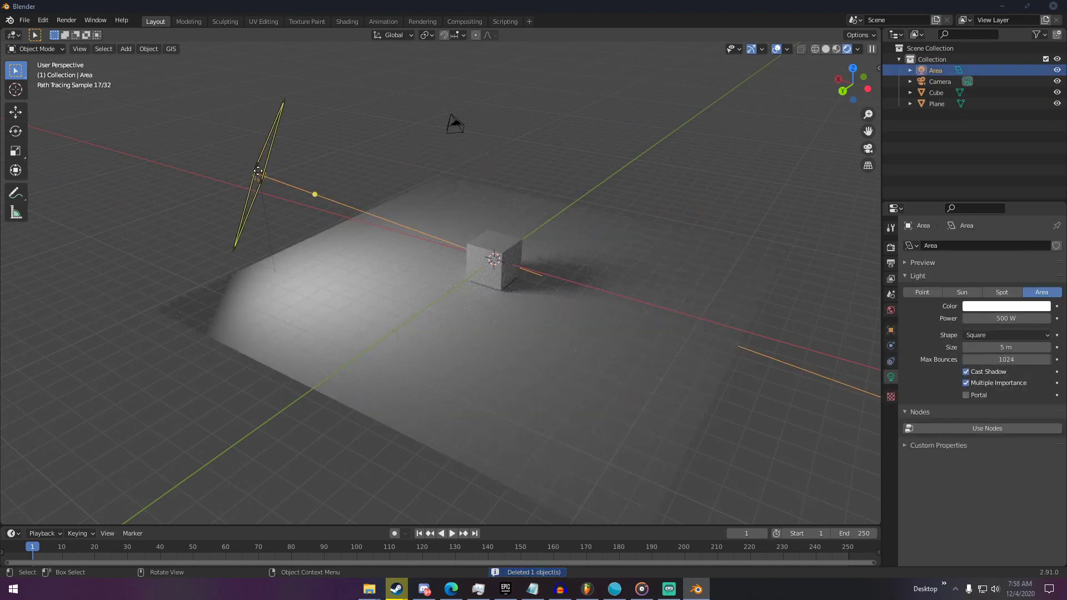
{"action": "key", "text": "Delete"}
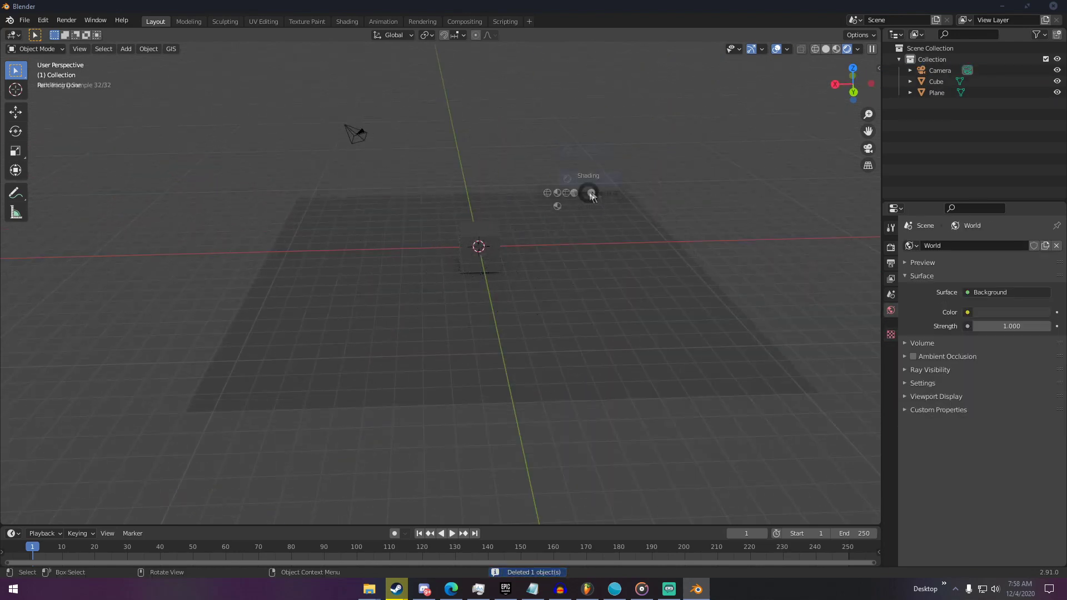
Switch the viewport to Solid shading and delete the floor plane beneath the cube.
{"action": "left_click", "coordinate": [592, 195]}
{"action": "left_click", "coordinate": [554, 249]}
{"action": "key", "text": "Delete"}
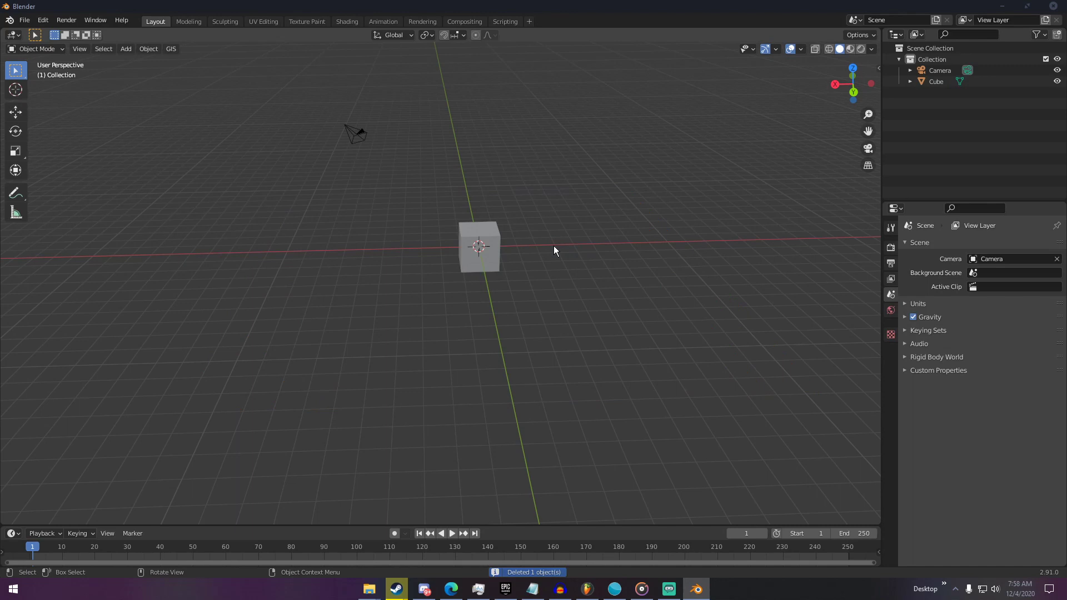
Set the world background surface color to black.
{"action": "middle_click_drag", "start_coordinate": [553, 245], "coordinate": [562, 218]}
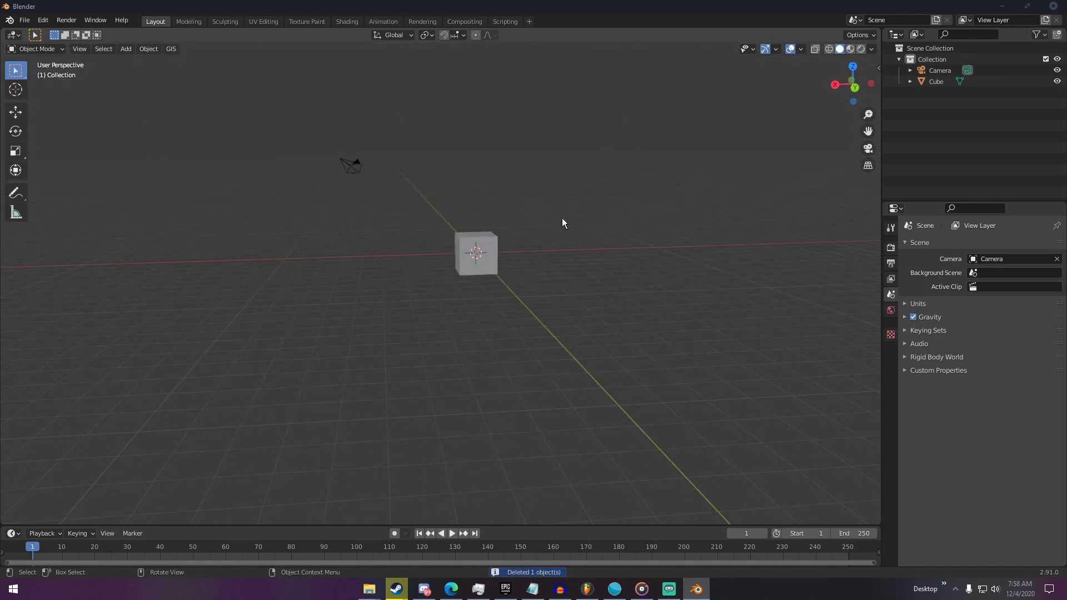
{"action": "scroll", "coordinate": [575, 269], "scroll_direction": "up", "scroll_amount": 2}
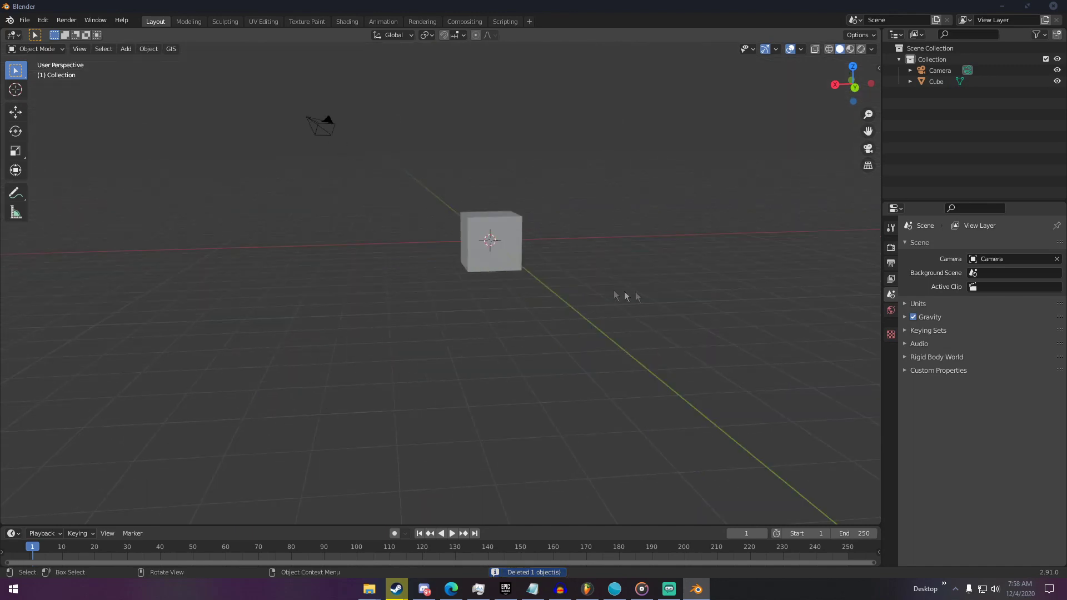
{"action": "left_click", "coordinate": [892, 311]}
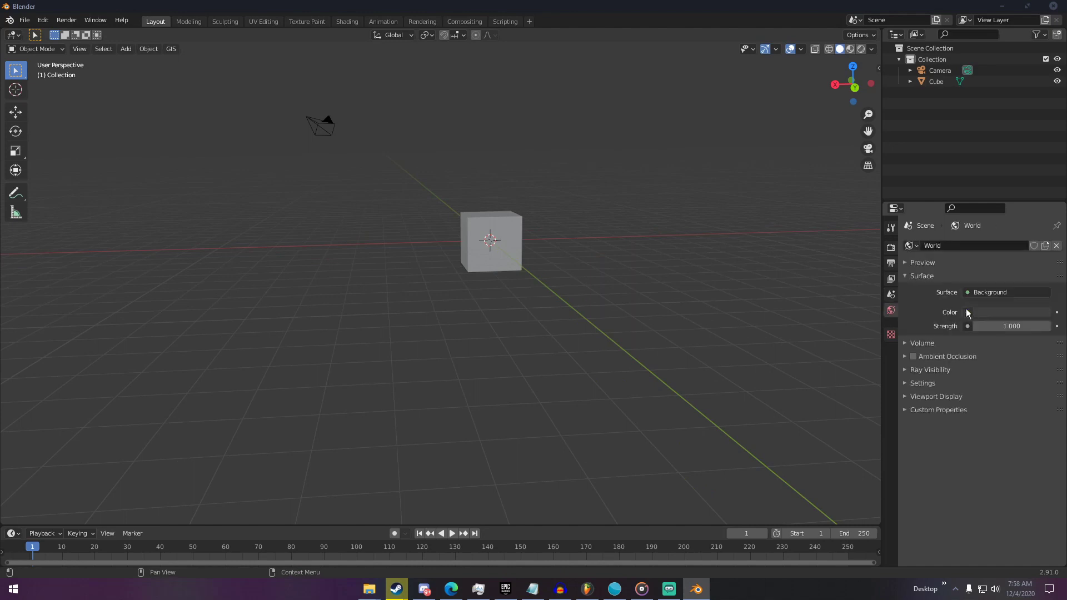
{"action": "left_click", "coordinate": [985, 310]}
{"action": "left_click_drag", "start_coordinate": [1038, 238], "coordinate": [1032, 282]}
Add a point light and move it out of the cube to a spot behind it.
{"action": "middle_click_drag", "start_coordinate": [611, 303], "coordinate": [534, 314]}
{"action": "scroll", "coordinate": [567, 309], "scroll_direction": "down", "scroll_amount": 3}
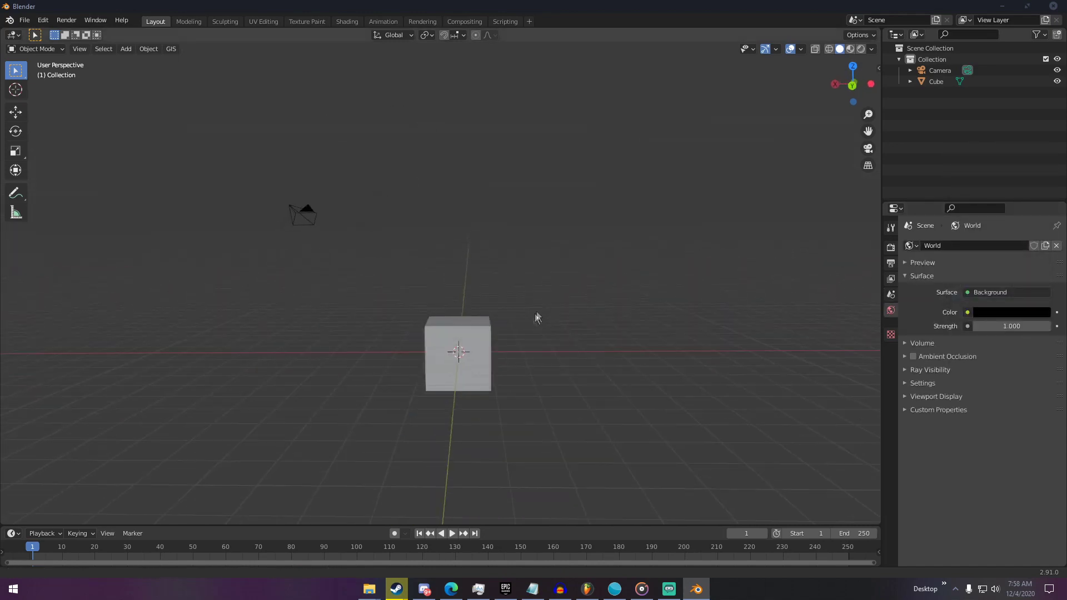
{"action": "scroll", "coordinate": [538, 309], "scroll_direction": "up", "scroll_amount": 3}
{"action": "key", "text": "shift+a"}
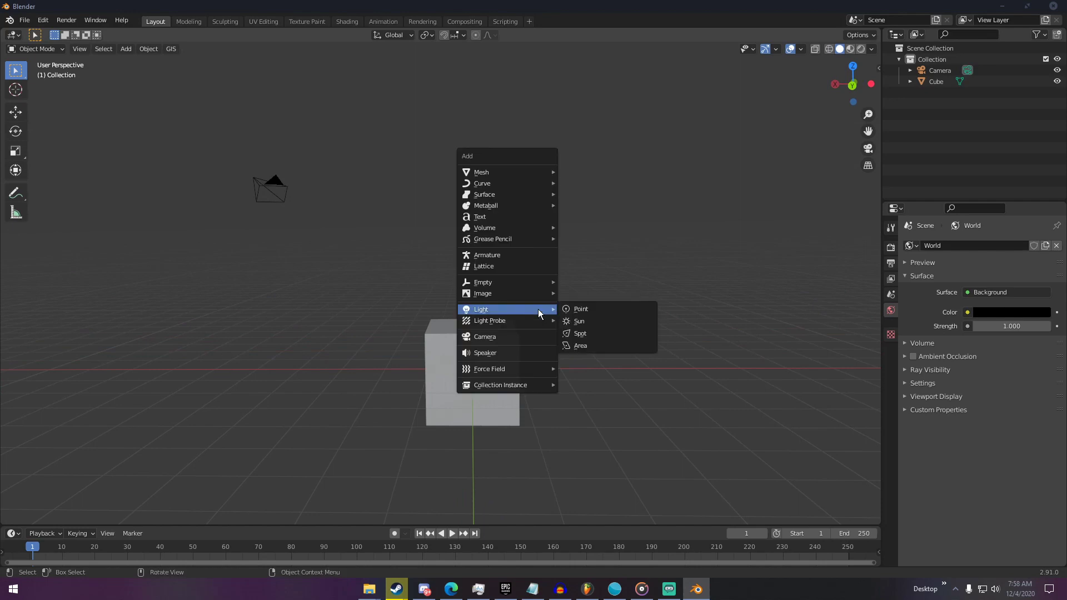
{"action": "left_click", "coordinate": [584, 309]}
{"action": "key", "text": "g"}
{"action": "left_click", "coordinate": [598, 279]}
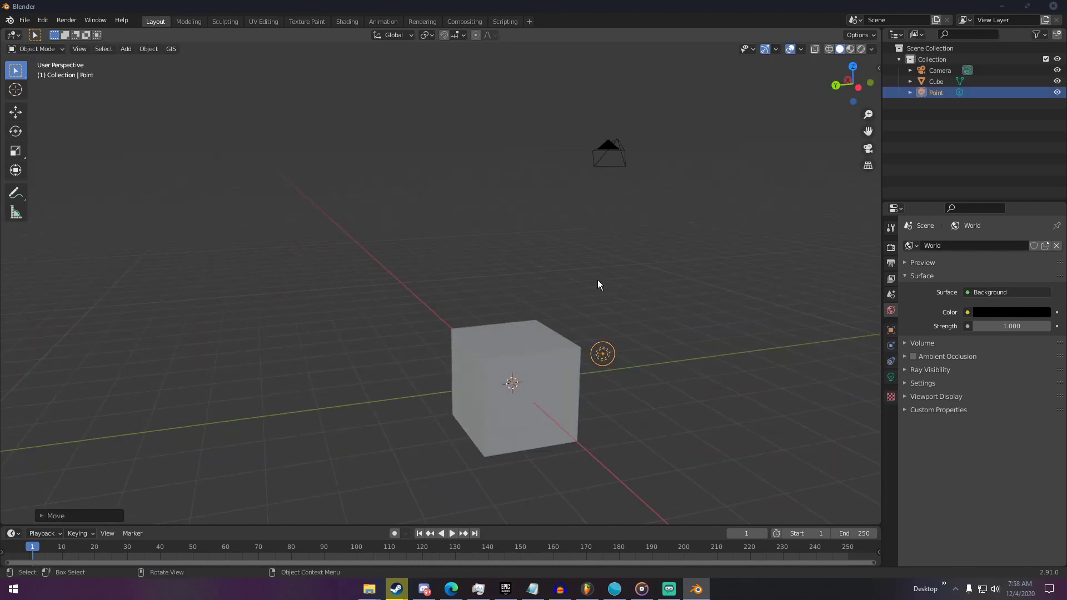
{"action": "mouse_move", "coordinate": [598, 279]}
{"action": "middle_mouse_down"}
{"action": "mouse_move", "coordinate": [471, 264]}
{"action": "mouse_move", "coordinate": [589, 275]}
{"action": "middle_mouse_up"}
{"action": "key", "text": "g"}
{"action": "left_click", "coordinate": [686, 278]}
{"action": "middle_click_drag", "start_coordinate": [682, 281], "coordinate": [593, 278]}
Set the point light's power to 500 W and preview the lit cube in Rendered viewport shading.
{"action": "left_click", "coordinate": [891, 377]}
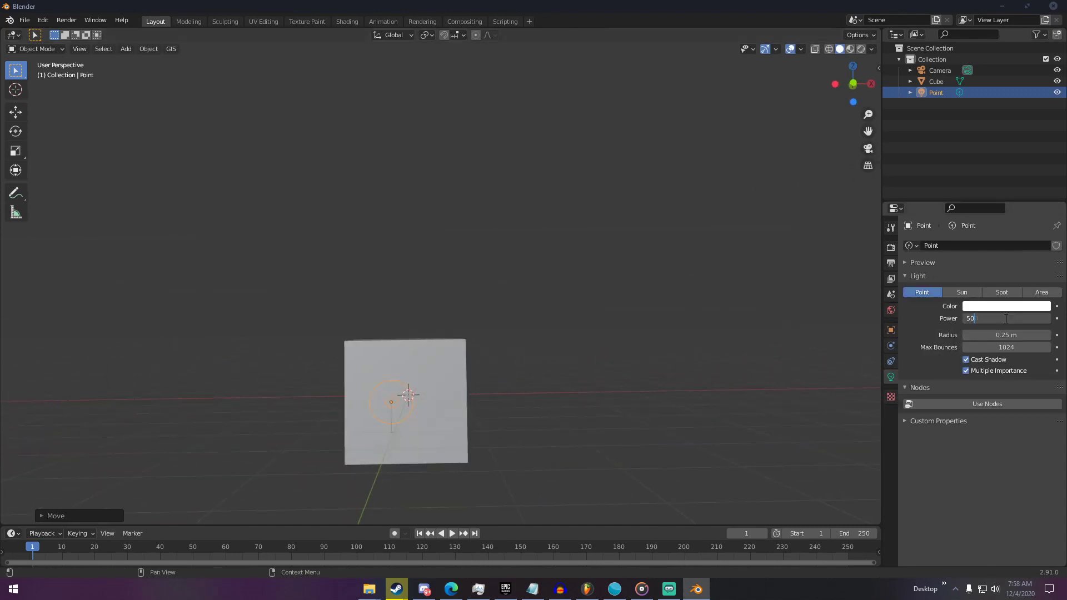
{"action": "mouse_move", "coordinate": [705, 325]}
{"action": "middle_mouse_down"}
{"action": "mouse_move", "coordinate": [836, 338]}
{"action": "mouse_move", "coordinate": [606, 321]}
{"action": "mouse_move", "coordinate": [565, 260]}
{"action": "middle_mouse_up"}
{"action": "key", "text": "z"}
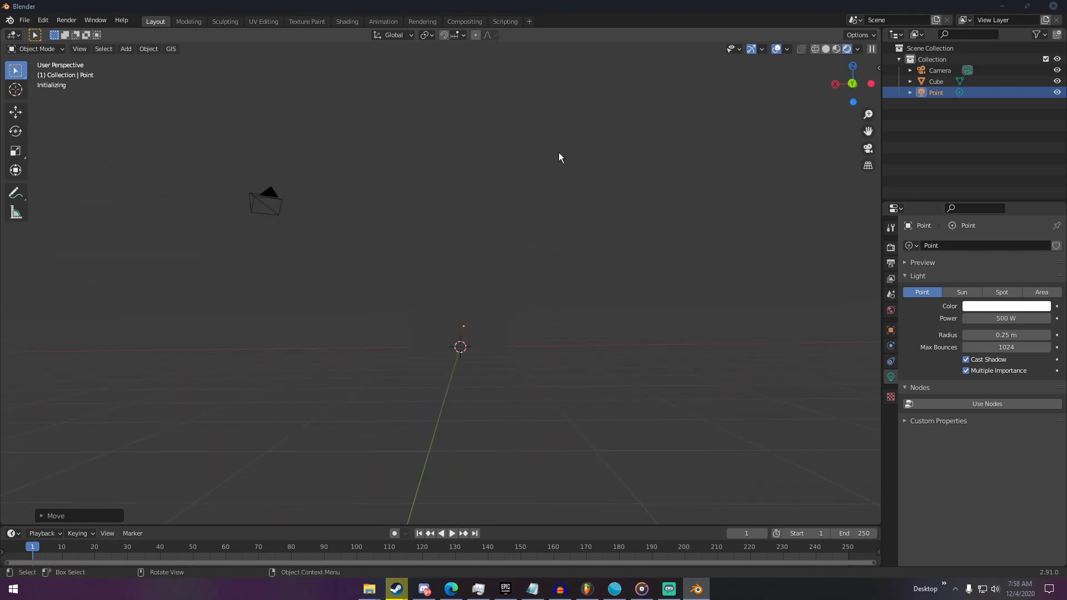
{"action": "middle_click_drag", "start_coordinate": [558, 159], "coordinate": [554, 222]}
{"action": "middle_click_drag", "start_coordinate": [537, 262], "coordinate": [733, 272]}
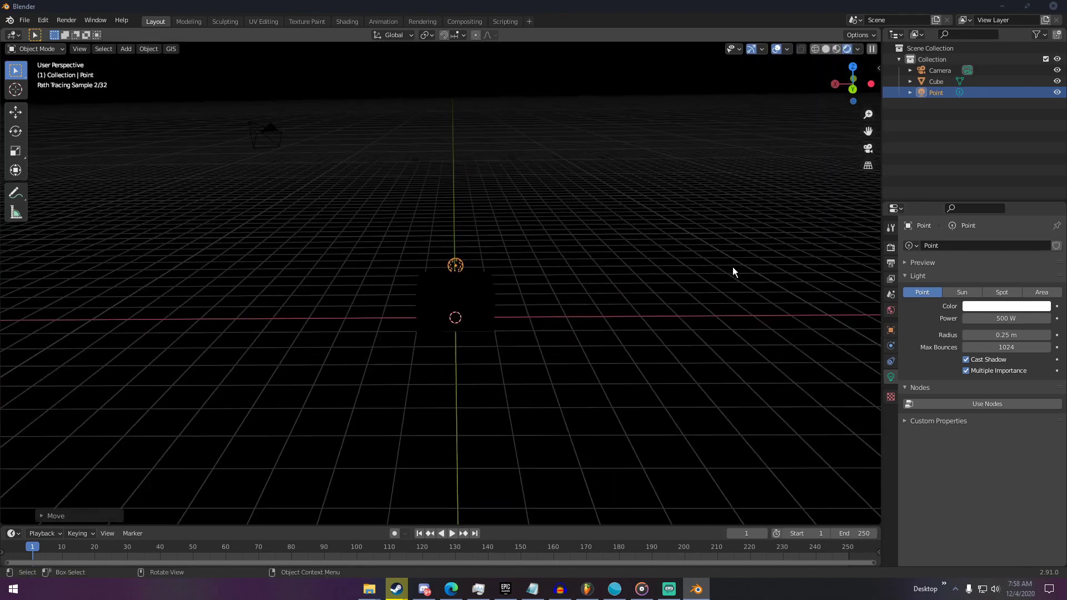
{"action": "middle_click_drag", "start_coordinate": [612, 248], "coordinate": [784, 249]}
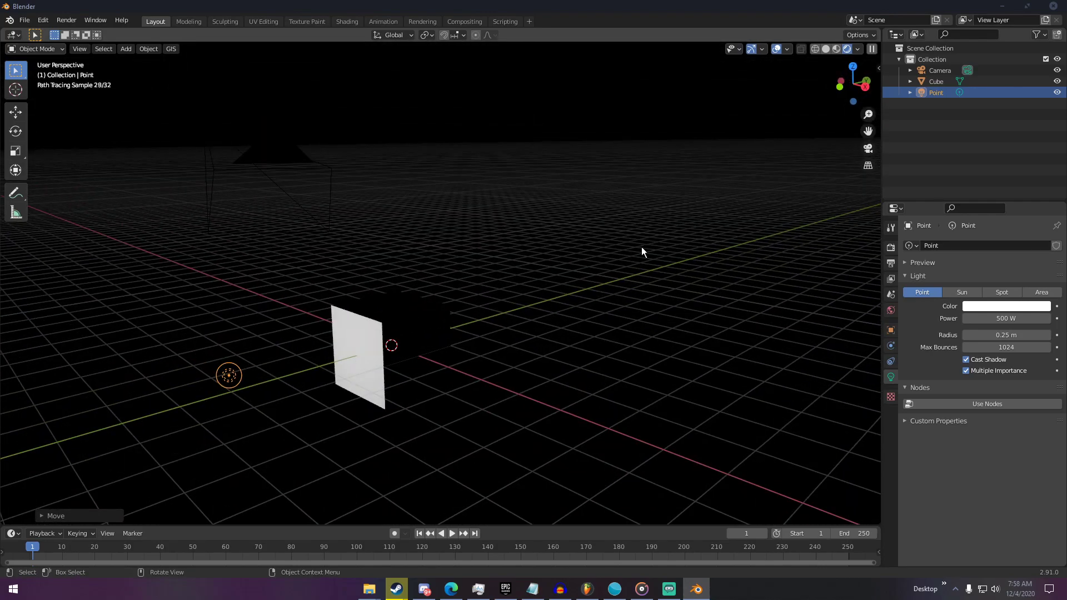
Reposition the point light behind the cube and delete the cube.
{"action": "key", "text": "g"}
{"action": "left_click", "coordinate": [690, 233]}
{"action": "left_click", "coordinate": [354, 312]}
{"action": "key", "text": "Delete"}
Switch the viewport to Solid shading and add a UV sphere in the cube's place.
{"action": "middle_click_drag", "start_coordinate": [354, 312], "coordinate": [344, 292]}
{"action": "key", "text": "z"}
{"action": "left_click", "coordinate": [502, 265]}
{"action": "key", "text": "shift+a"}
{"action": "mouse_move", "coordinate": [323, 156]}
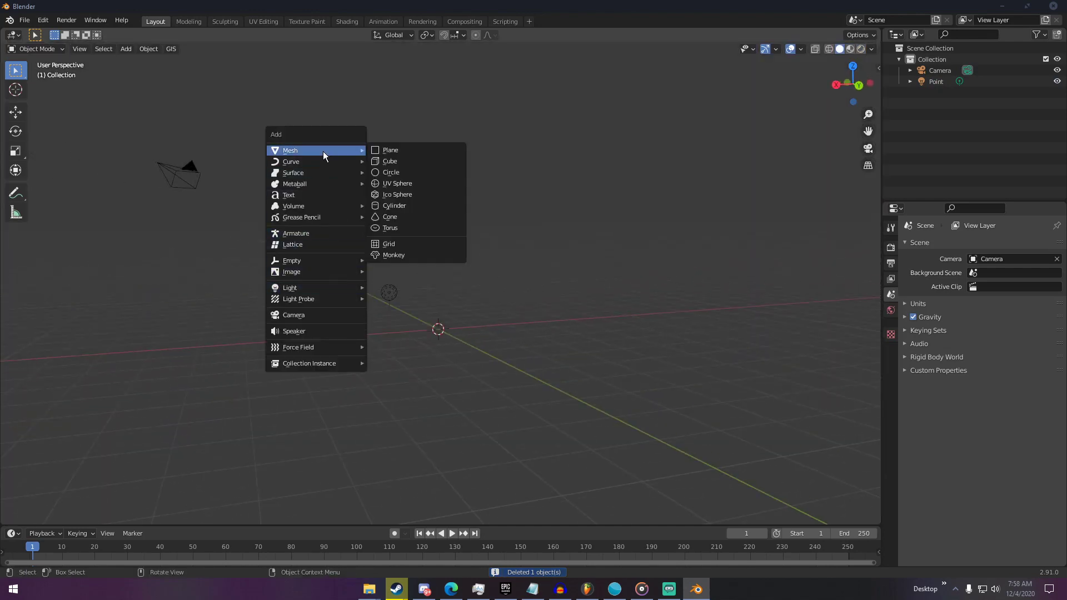
{"action": "left_click", "coordinate": [397, 184]}
Add a level 2 subdivision surface to the UV sphere and shade it smooth.
{"action": "middle_click_drag", "start_coordinate": [412, 200], "coordinate": [438, 235]}
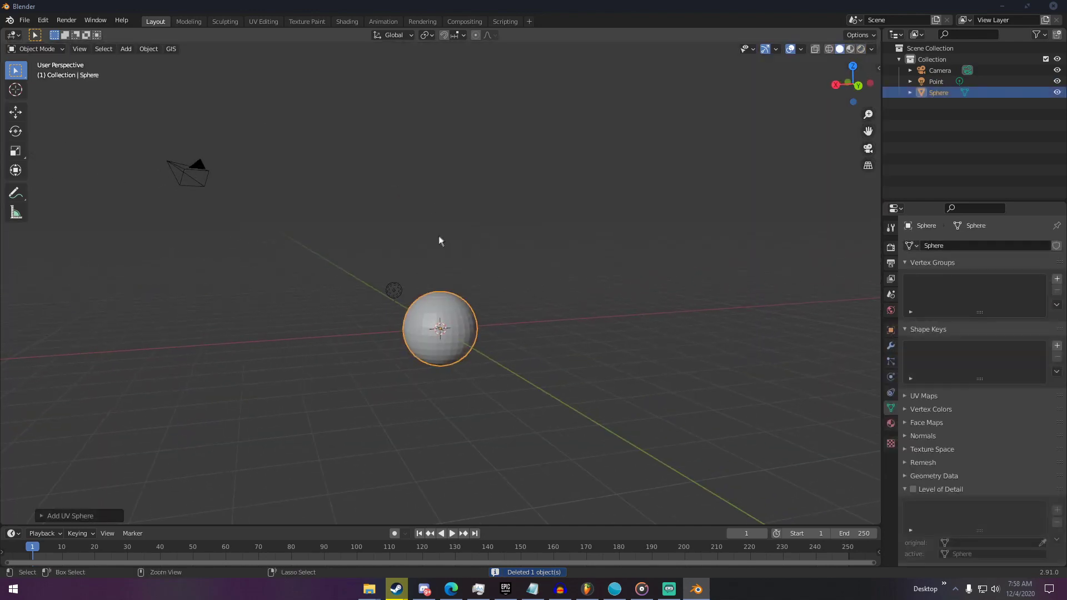
{"action": "key", "text": "ctrl+2"}
{"action": "right_click", "coordinate": [462, 319]}
{"action": "left_click", "coordinate": [462, 319]}
{"action": "middle_click_drag", "start_coordinate": [462, 319], "coordinate": [439, 310]}
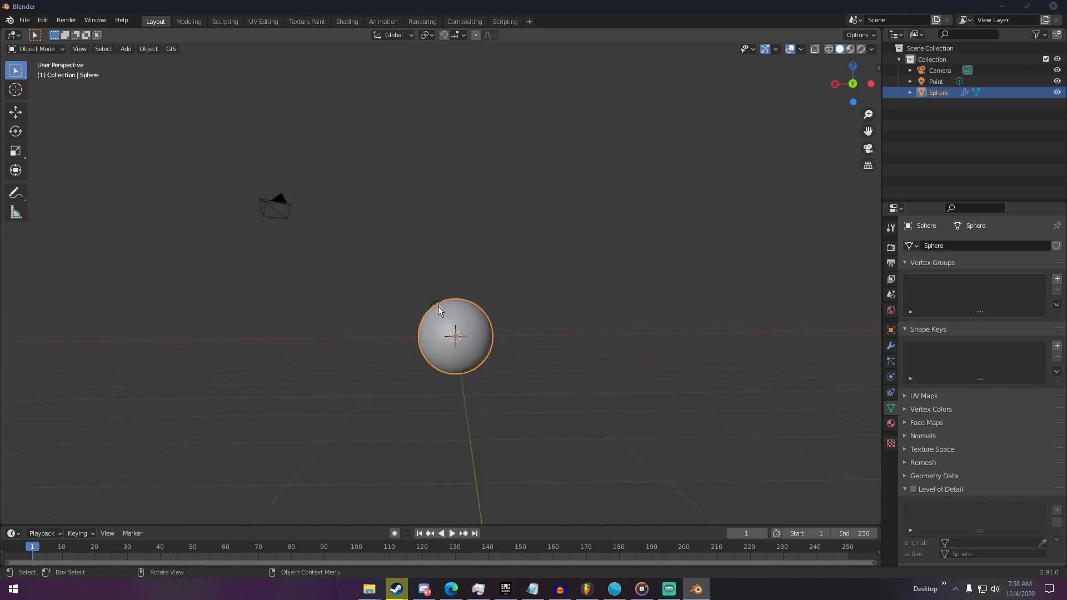
Switch the viewport to Rendered shading and turn off the viewport overlays.
{"action": "key", "text": "z"}
{"action": "left_click", "coordinate": [444, 225]}
{"action": "left_click", "coordinate": [777, 49]}
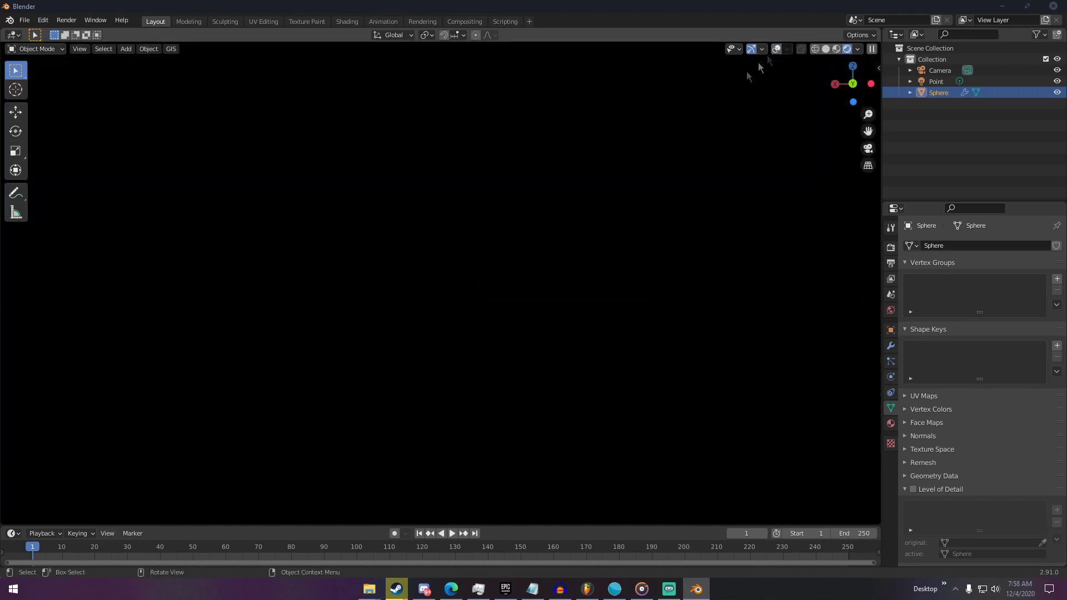
Set the point light's power to 5000 W and reposition it so it rims the sphere from behind.
{"action": "left_click", "coordinate": [892, 425]}
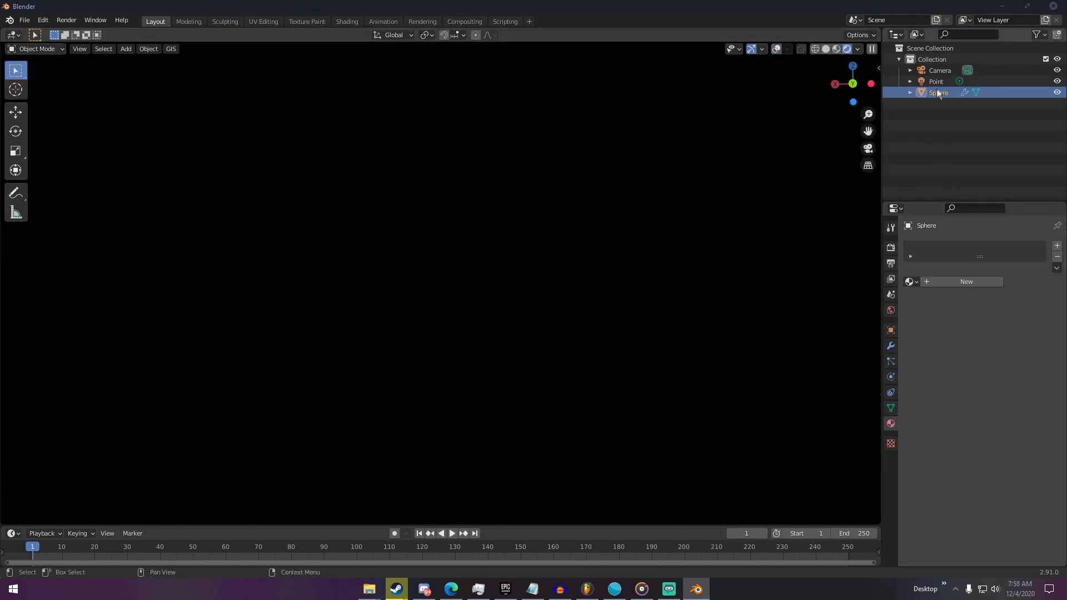
{"action": "left_click", "coordinate": [936, 82]}
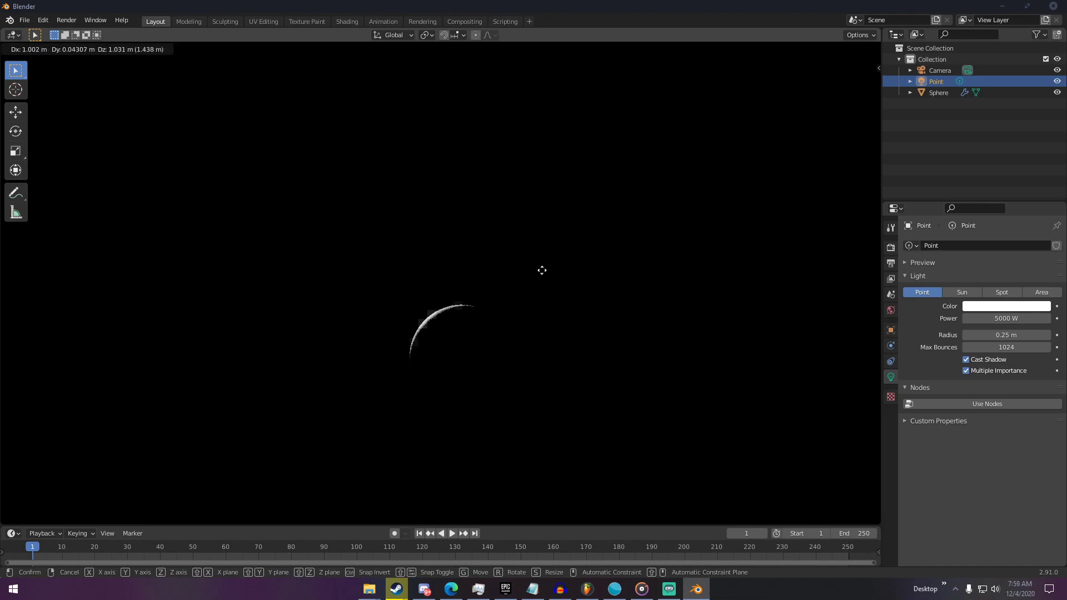
{"action": "left_click", "coordinate": [597, 261]}
Duplicate the point light three times, placing the copies behind the sphere's right, left and bottom edges.
{"action": "key", "text": "shift+d"}
{"action": "left_click", "coordinate": [632, 321]}
{"action": "key", "text": "shift+d"}
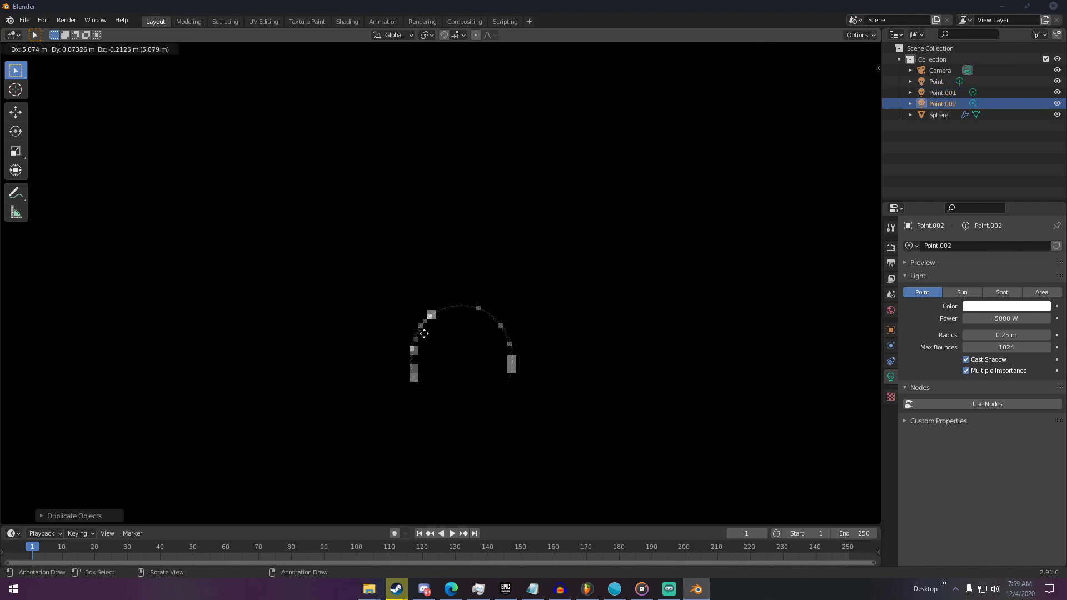
{"action": "left_click", "coordinate": [445, 333]}
{"action": "key", "text": "shift+d"}
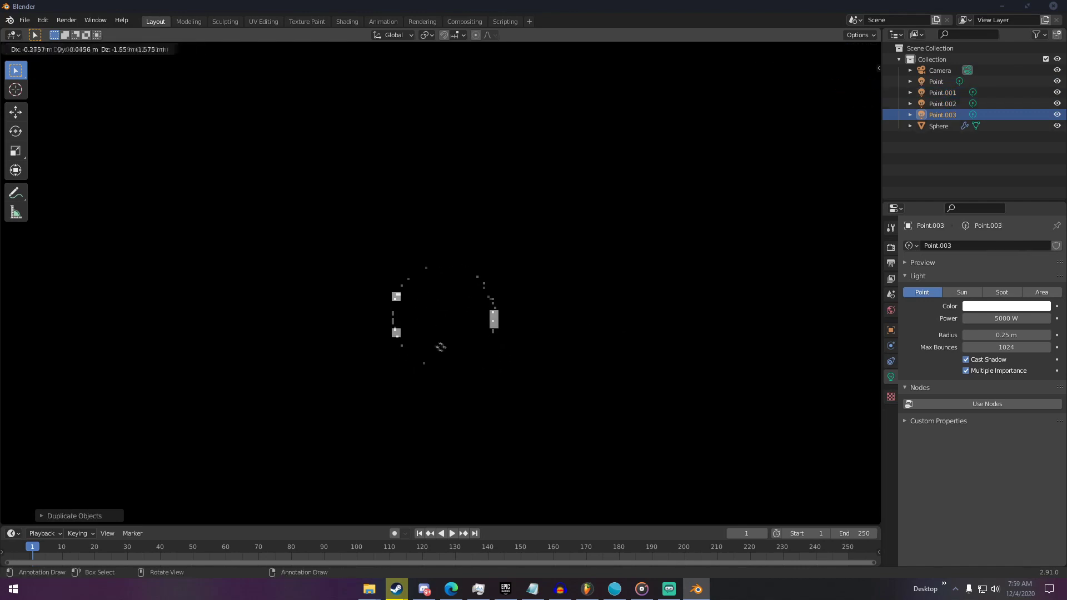
{"action": "left_click", "coordinate": [532, 368]}
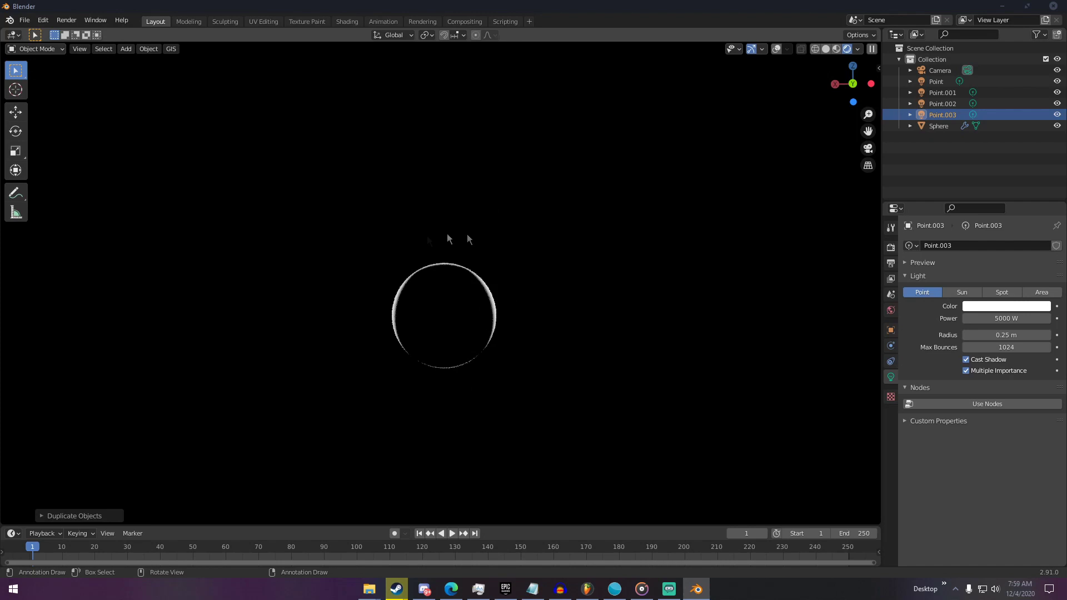
Color the original point light, Point, light cyan with hue 0.500 and saturation 0.400.
{"action": "left_click", "coordinate": [459, 288]}
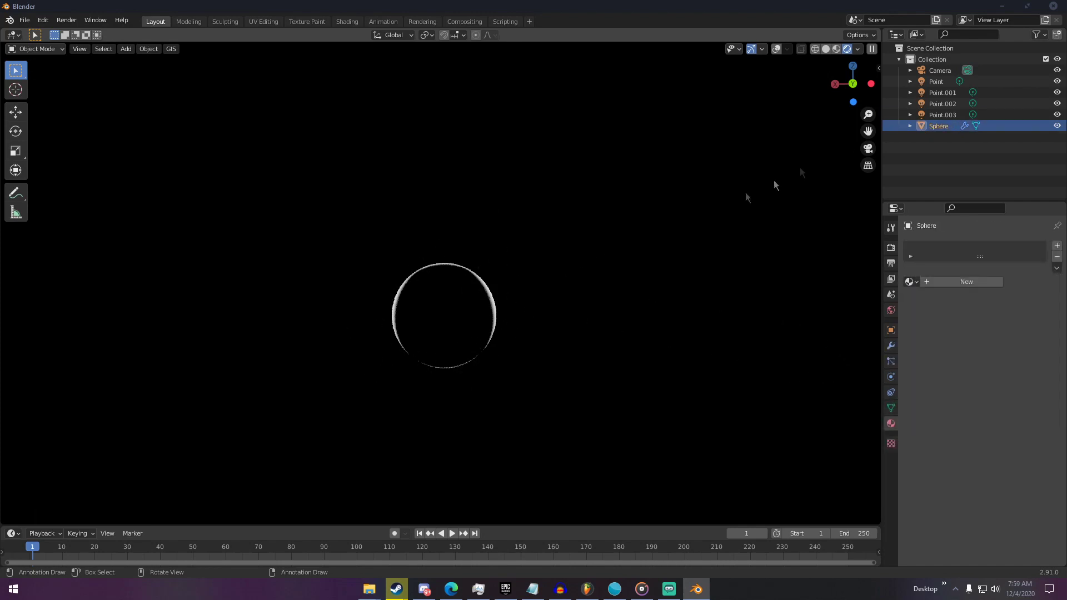
{"action": "left_click", "coordinate": [936, 82]}
{"action": "left_click", "coordinate": [989, 305]}
{"action": "left_click", "coordinate": [992, 187]}
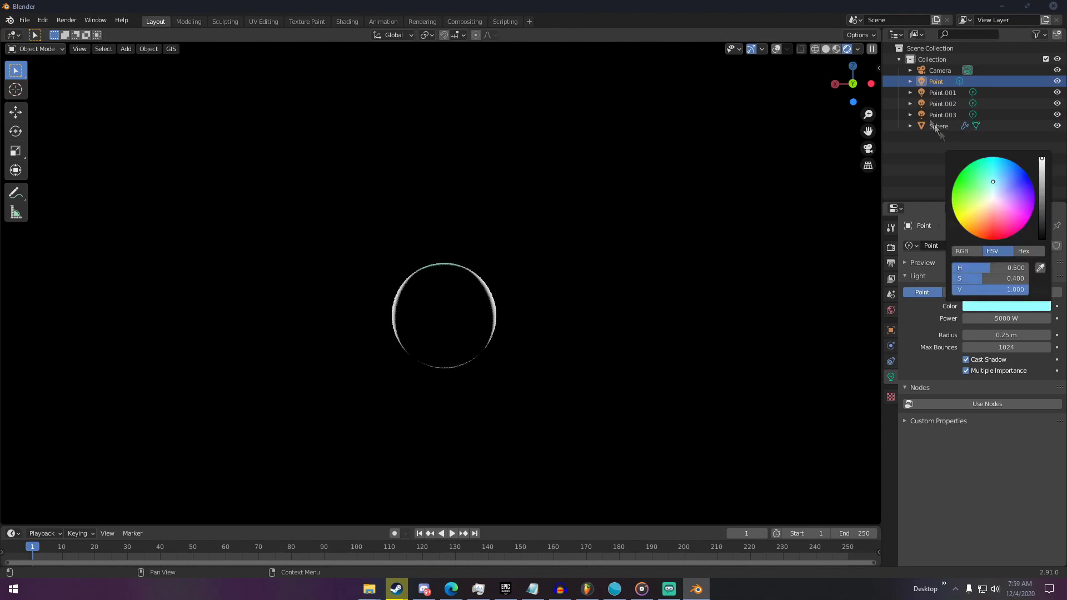
Color Point.001 light cyan (hue 0.494, saturation 0.360) and Point.002 light cyan (hue 0.513, saturation 0.334).
{"action": "left_click", "coordinate": [934, 92]}
{"action": "left_click", "coordinate": [1011, 307]}
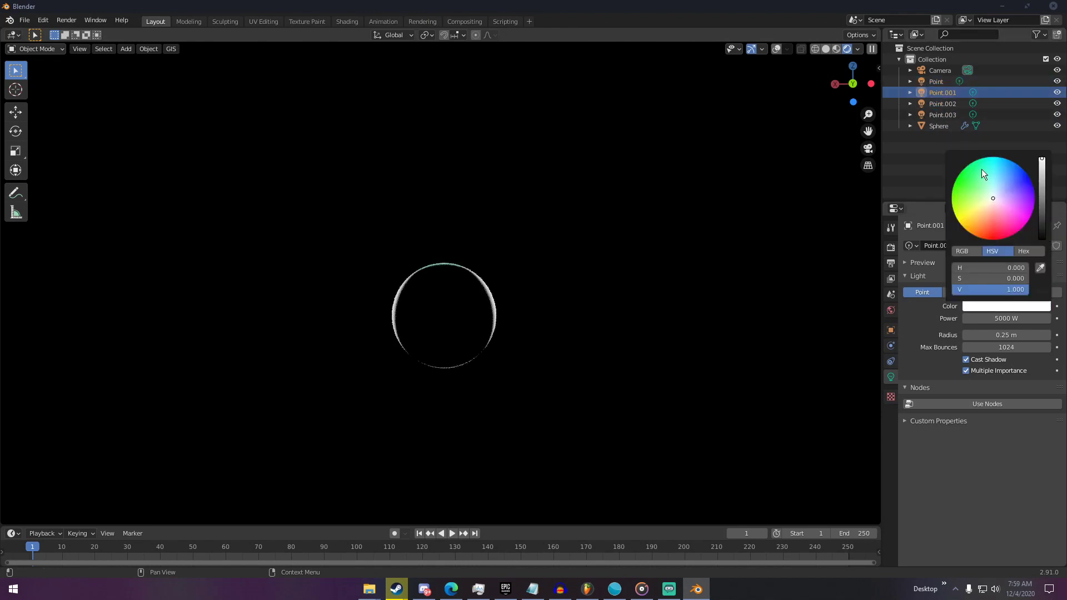
{"action": "left_click_drag", "start_coordinate": [992, 191], "coordinate": [993, 183]}
{"action": "left_click", "coordinate": [942, 103]}
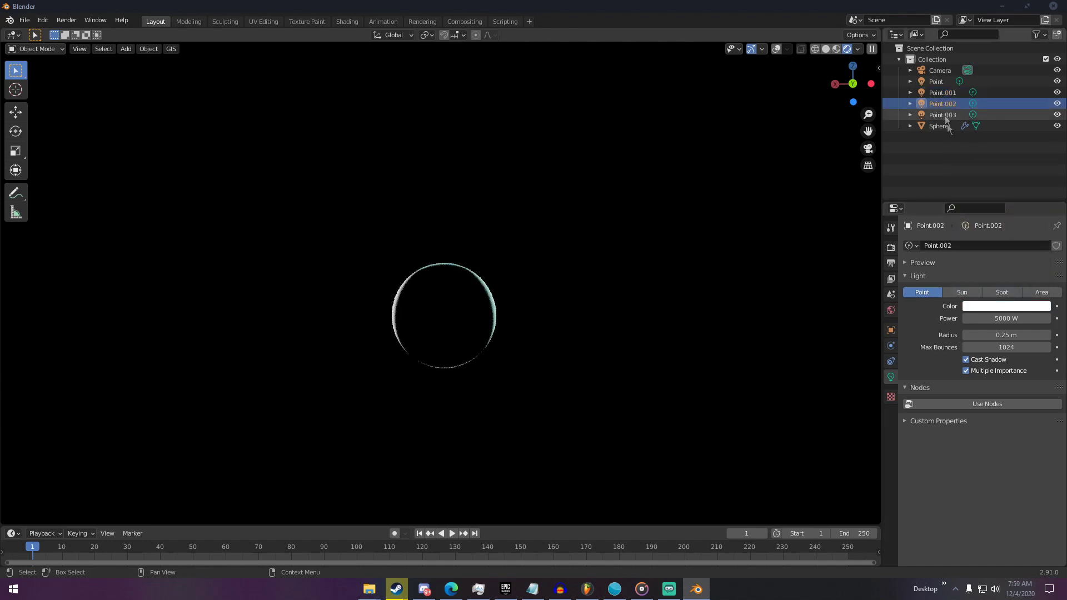
{"action": "left_click", "coordinate": [995, 306]}
{"action": "left_click", "coordinate": [995, 184]}
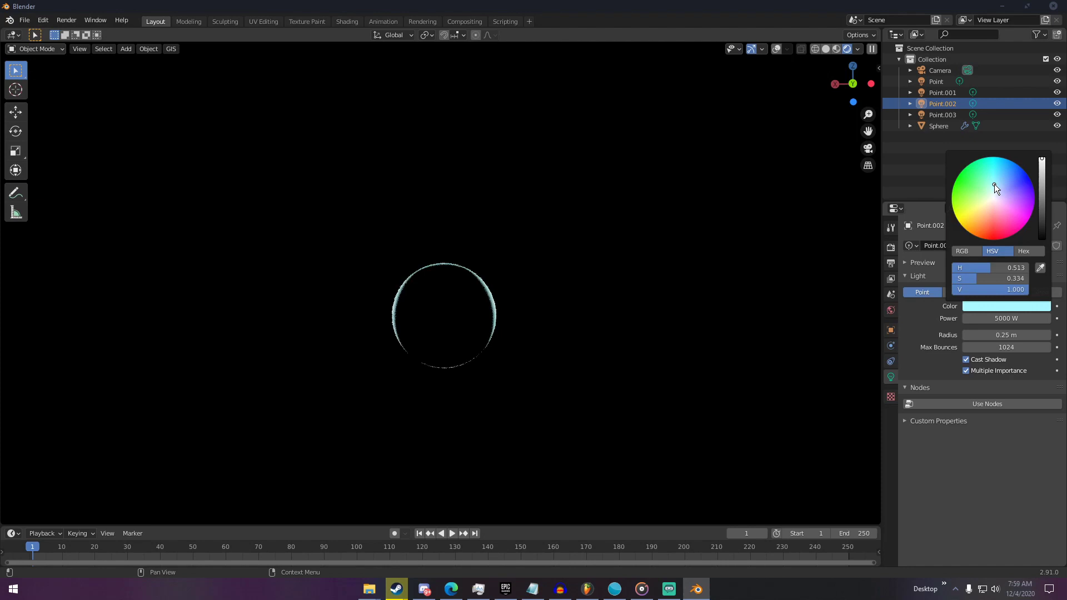
Color the bottom light, Point.003, pale cyan with hue 0.492 and saturation 0.254.
{"action": "double_click", "coordinate": [952, 115]}
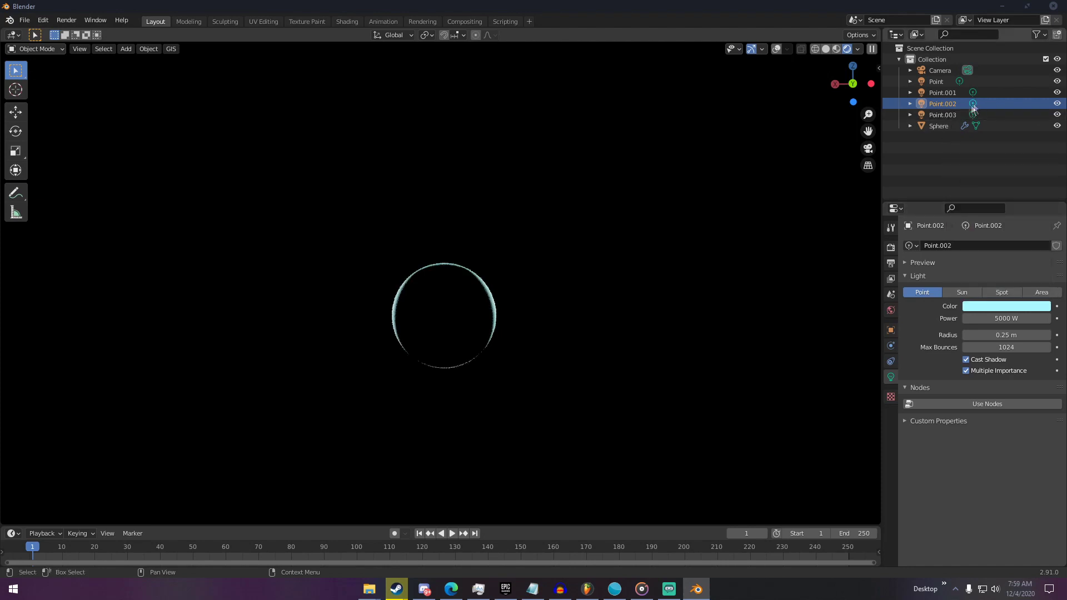
{"action": "left_click", "coordinate": [972, 115]}
{"action": "left_click", "coordinate": [1001, 306]}
{"action": "left_click", "coordinate": [992, 188]}
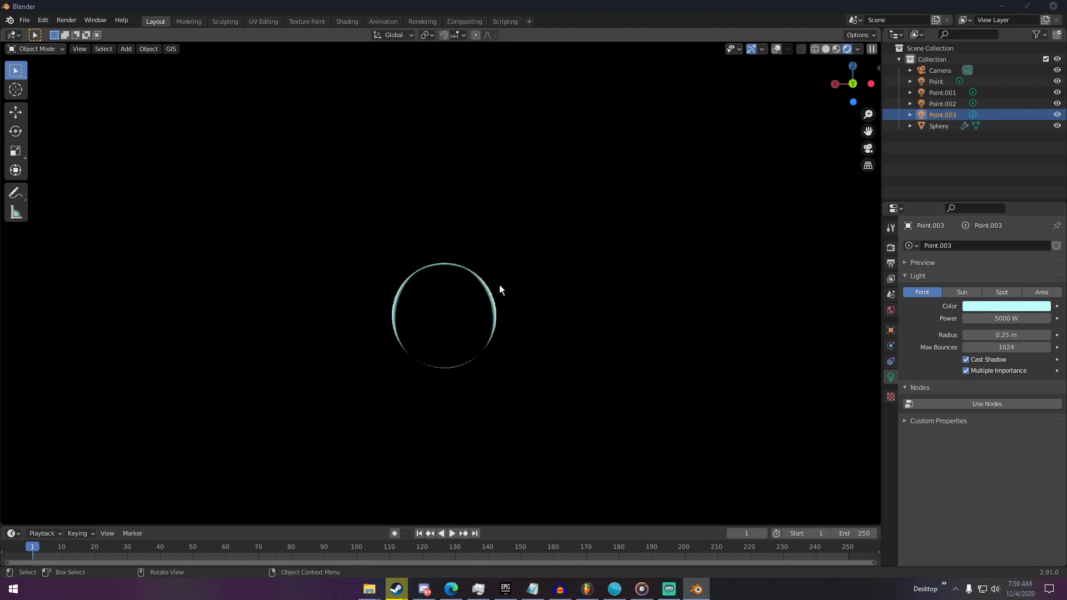
Recolor Point.003 coral red (hue 0.029, saturation 0.664) and Point.002 pink.
{"action": "left_click", "coordinate": [987, 306]}
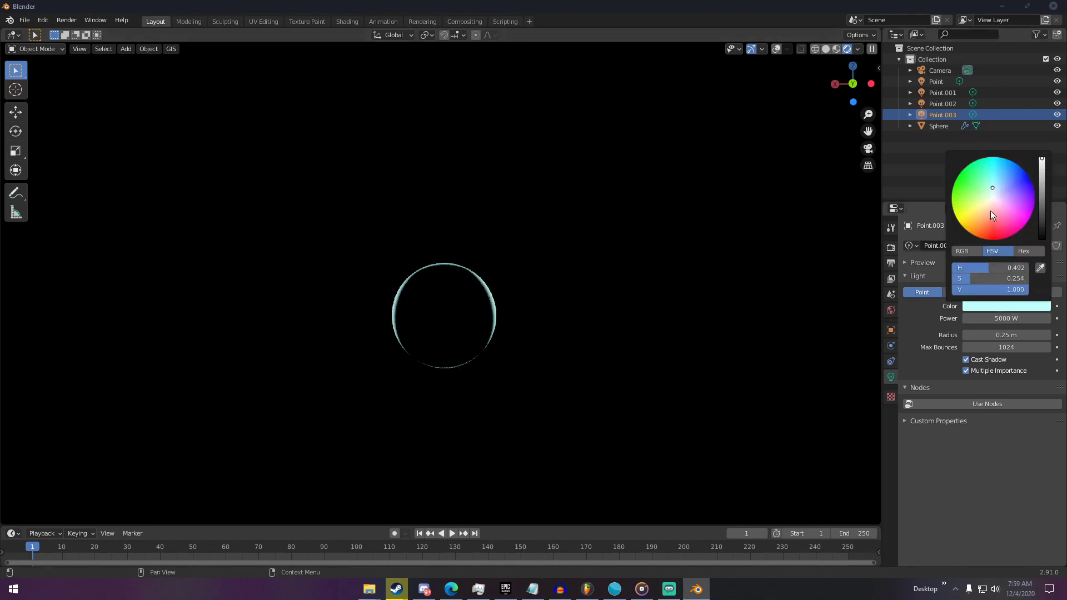
{"action": "left_click", "coordinate": [988, 225]}
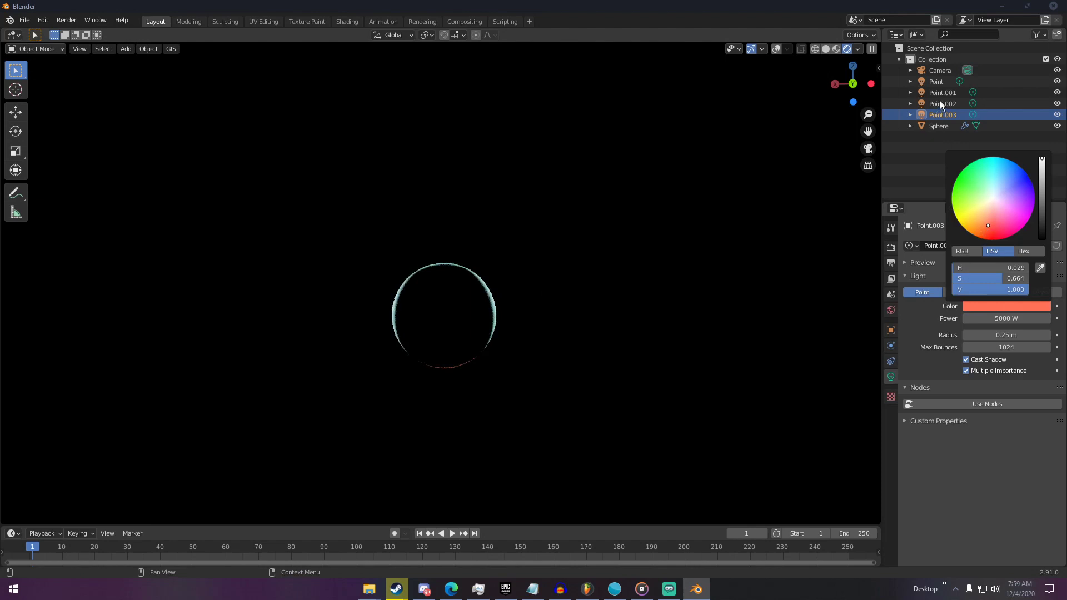
{"action": "left_click", "coordinate": [940, 101]}
{"action": "left_click", "coordinate": [1008, 305]}
{"action": "left_click", "coordinate": [1006, 210]}
Recolor Point.001, the light at the sphere's right edge, to a medium blue.
{"action": "left_click", "coordinate": [939, 93]}
{"action": "left_click", "coordinate": [995, 305]}
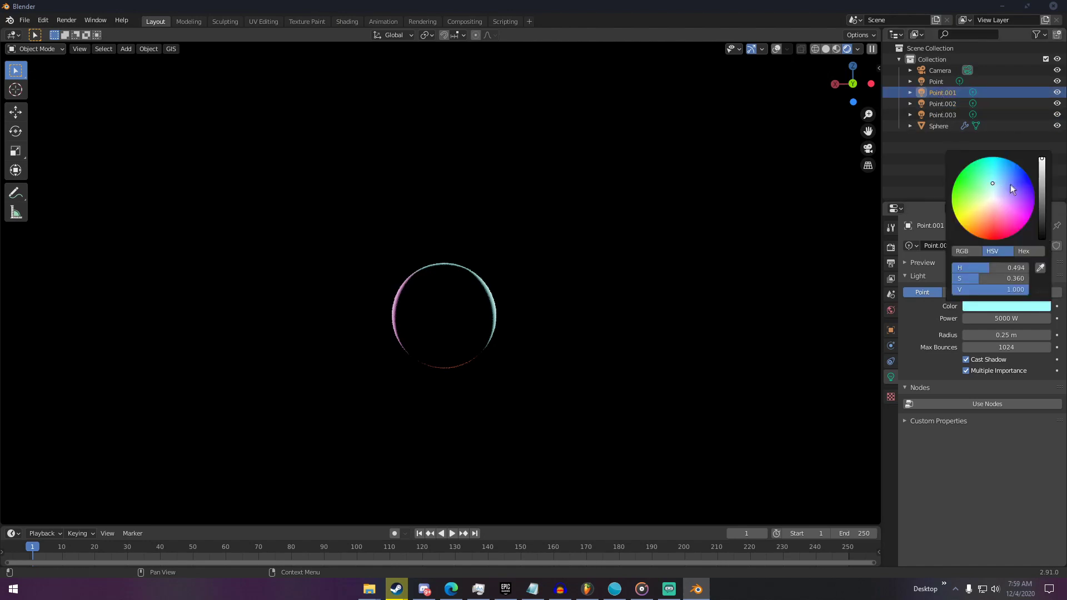
{"action": "left_click", "coordinate": [1012, 183]}
Give the sphere a new material and set its Metallic value to 1.000.
{"action": "middle_click_drag", "start_coordinate": [487, 342], "coordinate": [497, 304]}
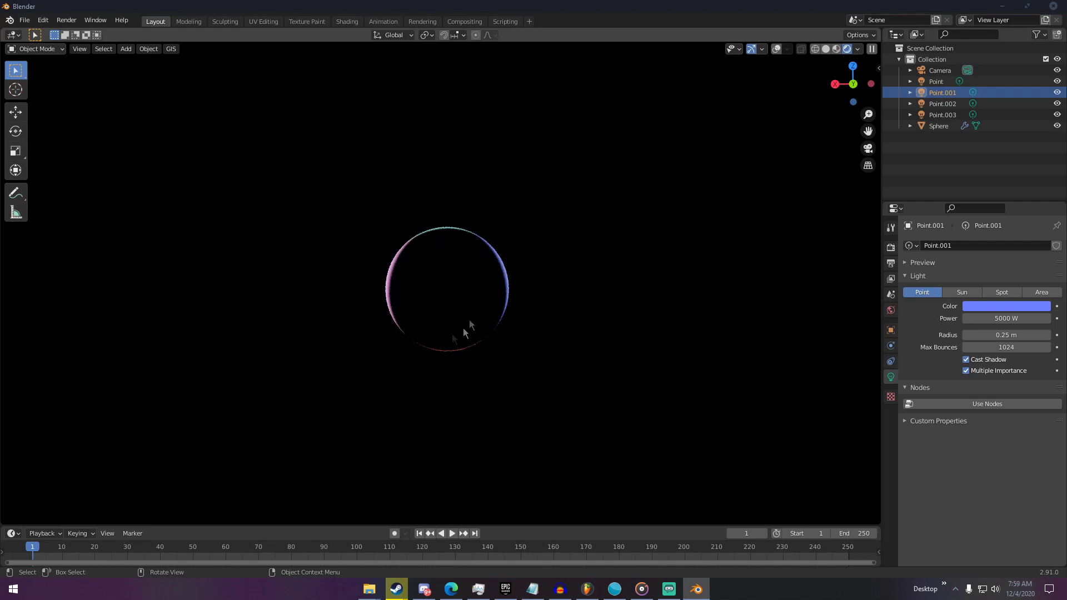
{"action": "left_click", "coordinate": [488, 288]}
{"action": "left_click", "coordinate": [958, 280]}
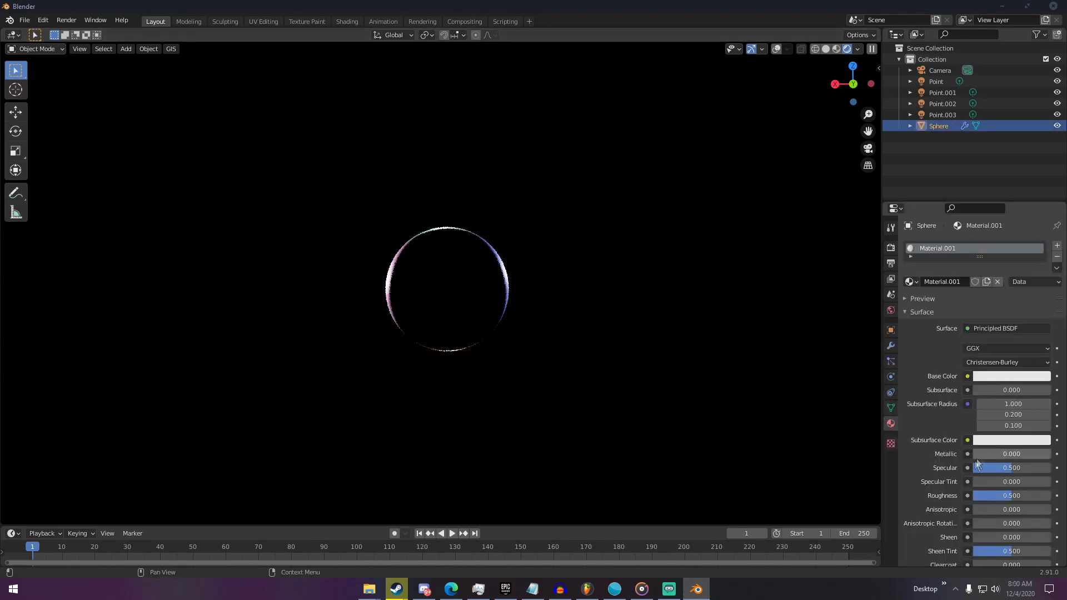
{"action": "left_click_drag", "start_coordinate": [977, 457], "coordinate": [1053, 458]}
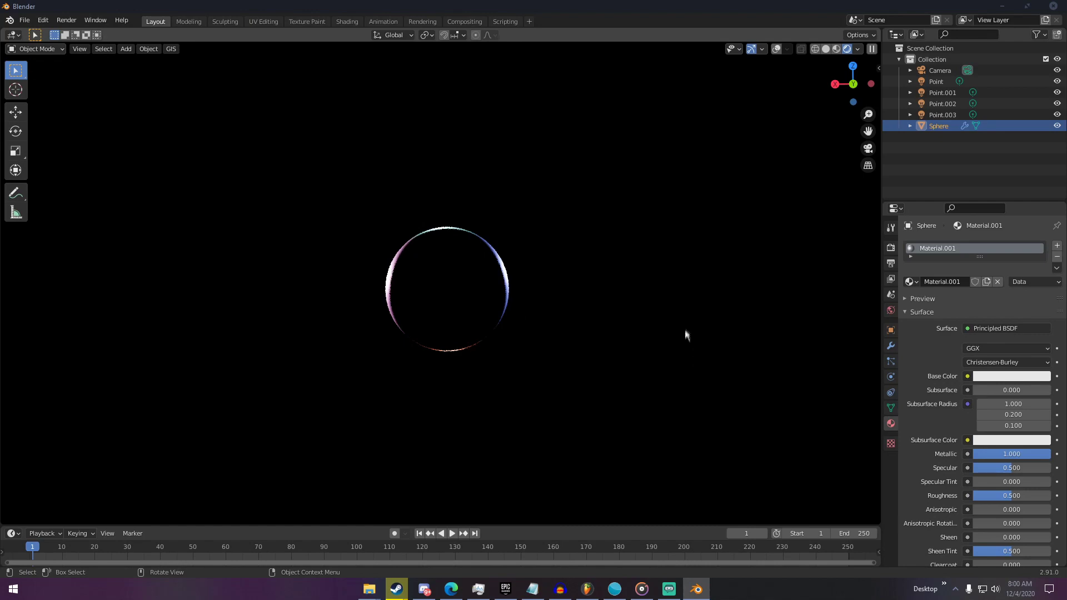
{"action": "middle_click_drag", "start_coordinate": [542, 344], "coordinate": [412, 194]}
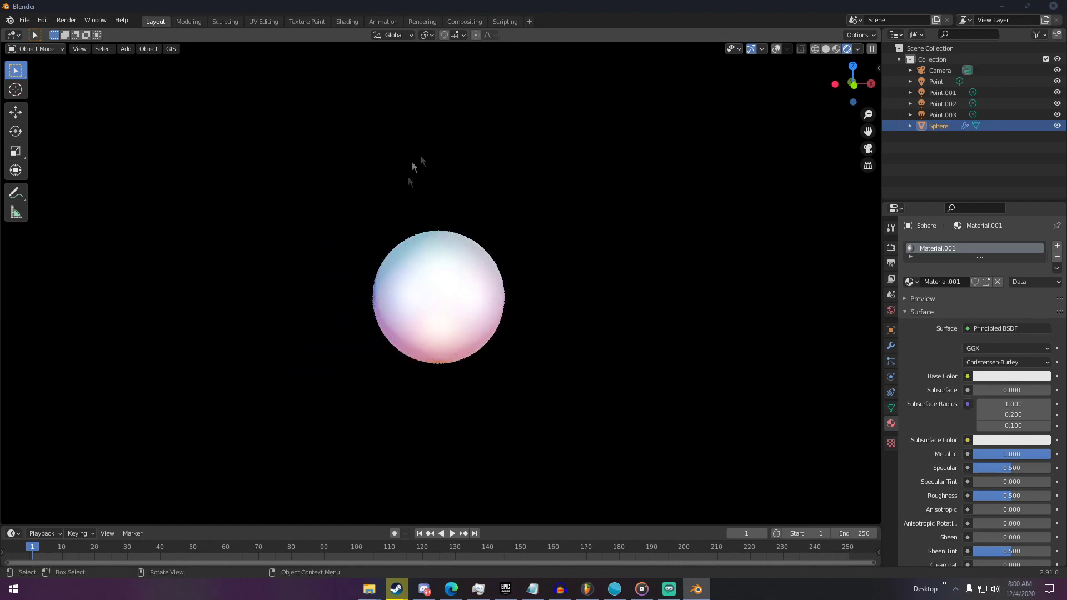
{"action": "middle_click_drag", "start_coordinate": [421, 248], "coordinate": [507, 361]}
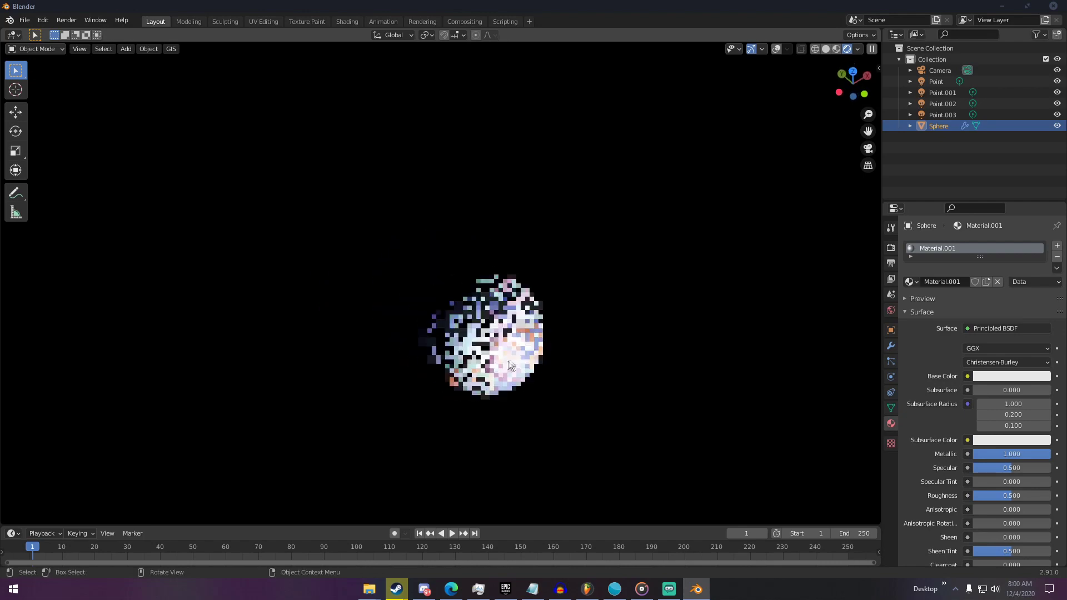
{"action": "middle_click_drag", "start_coordinate": [428, 261], "coordinate": [655, 233]}
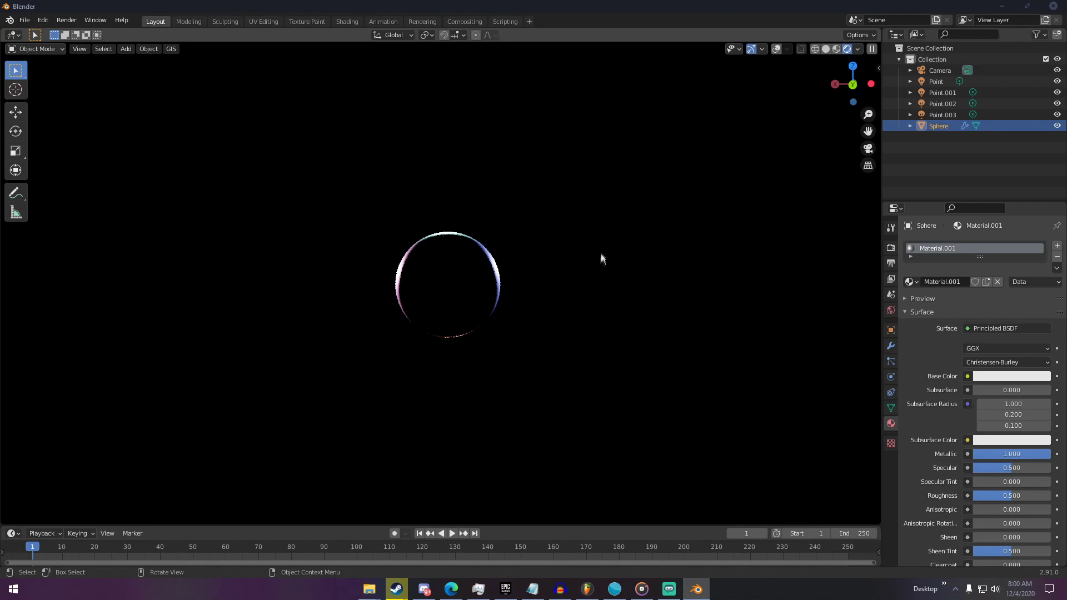
Switch the viewport from rendered to solid shading and show the viewport overlays.
{"action": "scroll", "coordinate": [600, 256], "scroll_direction": "down", "scroll_amount": 3}
{"action": "middle_click_drag", "start_coordinate": [601, 262], "coordinate": [581, 279]}
{"action": "key", "text": "z"}
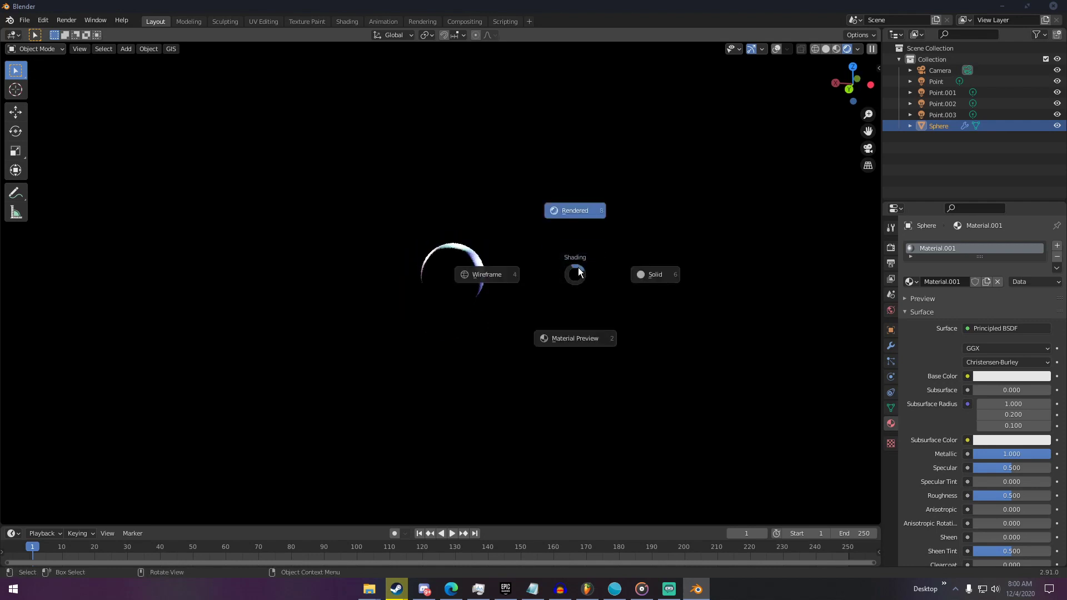
{"action": "left_click", "coordinate": [680, 274]}
{"action": "left_click", "coordinate": [789, 49]}
{"action": "mouse_move", "coordinate": [667, 234]}
{"action": "middle_mouse_down"}
{"action": "mouse_move", "coordinate": [659, 242]}
{"action": "mouse_move", "coordinate": [600, 221]}
{"action": "mouse_move", "coordinate": [473, 208]}
{"action": "mouse_move", "coordinate": [442, 241]}
{"action": "middle_mouse_up"}
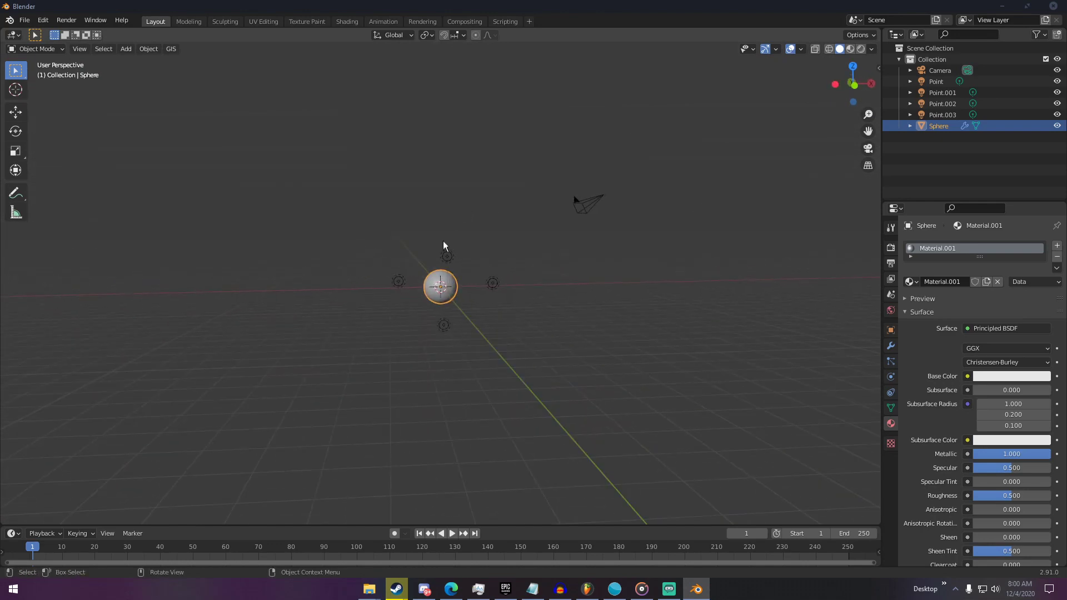
Delete the four point lights surrounding the sphere.
{"action": "left_click", "coordinate": [447, 255]}
{"action": "key", "text": "Delete"}
{"action": "left_click", "coordinate": [493, 285]}
{"action": "key", "text": "Delete"}
{"action": "left_click", "coordinate": [439, 327]}
{"action": "key", "text": "Delete"}
{"action": "left_click", "coordinate": [403, 286]}
{"action": "key", "text": "Delete"}
Add a plane, lower it along Z to the sphere's underside and scale it up into a large floor.
{"action": "middle_click_drag", "start_coordinate": [403, 285], "coordinate": [519, 298]}
{"action": "key", "text": "shift+a"}
{"action": "mouse_move", "coordinate": [473, 214]}
{"action": "left_click", "coordinate": [508, 215]}
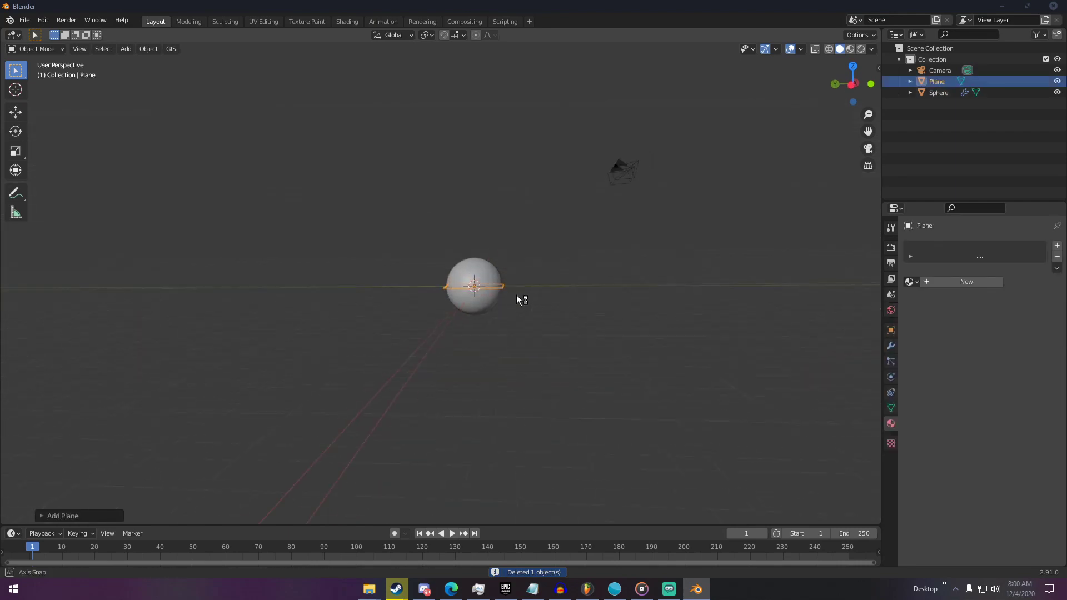
{"action": "key", "text": "g"}
{"action": "key", "text": "z"}
{"action": "left_click", "coordinate": [514, 308]}
{"action": "key", "text": "s"}
{"action": "left_click", "coordinate": [152, 351]}
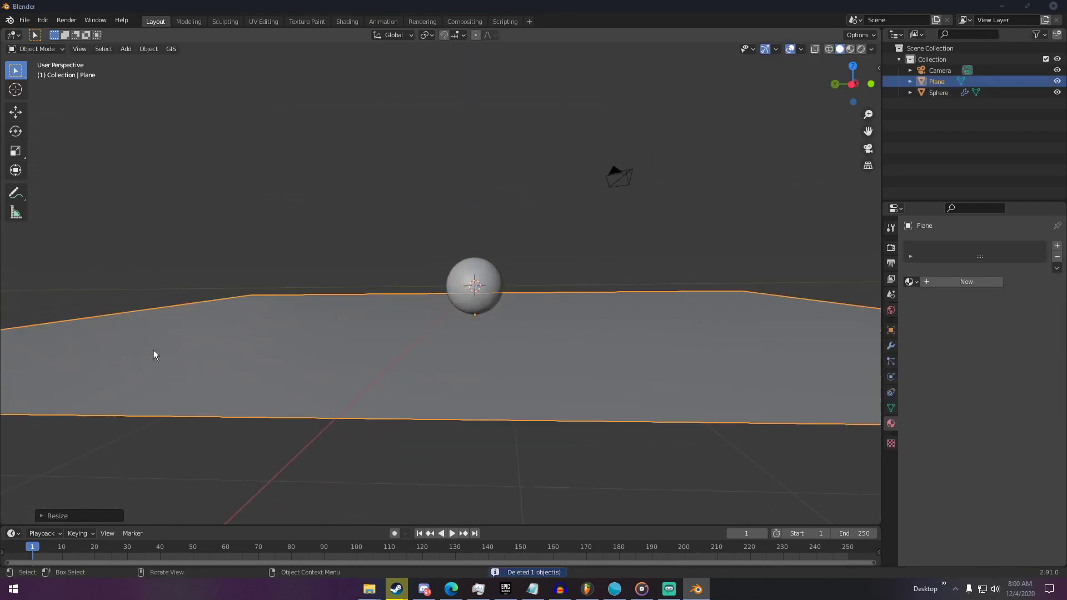
Add a point light and place it above the floor, up and to one side of the sphere.
{"action": "middle_click_drag", "start_coordinate": [217, 384], "coordinate": [572, 289]}
{"action": "key", "text": "shift+a"}
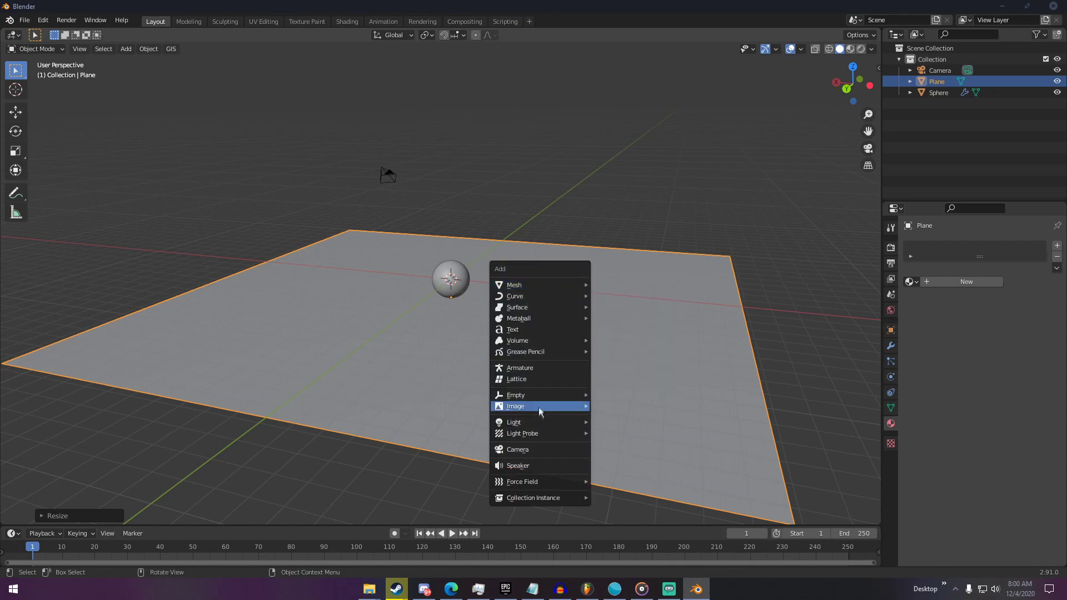
{"action": "mouse_move", "coordinate": [536, 425]}
{"action": "left_click", "coordinate": [613, 422]}
{"action": "middle_click_drag", "start_coordinate": [499, 398], "coordinate": [529, 346]}
{"action": "key", "text": "g"}
{"action": "left_click", "coordinate": [567, 312]}
Set the point light's power to 1000 W and its radius to 1 m.
{"action": "left_click", "coordinate": [1015, 318]}
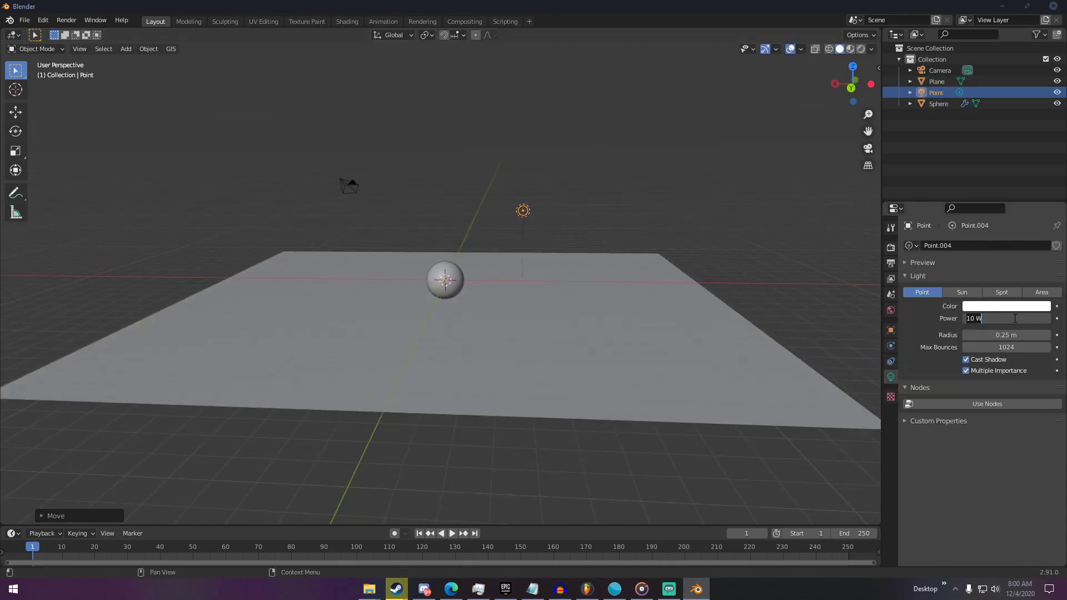
{"action": "type", "text": "1000"}
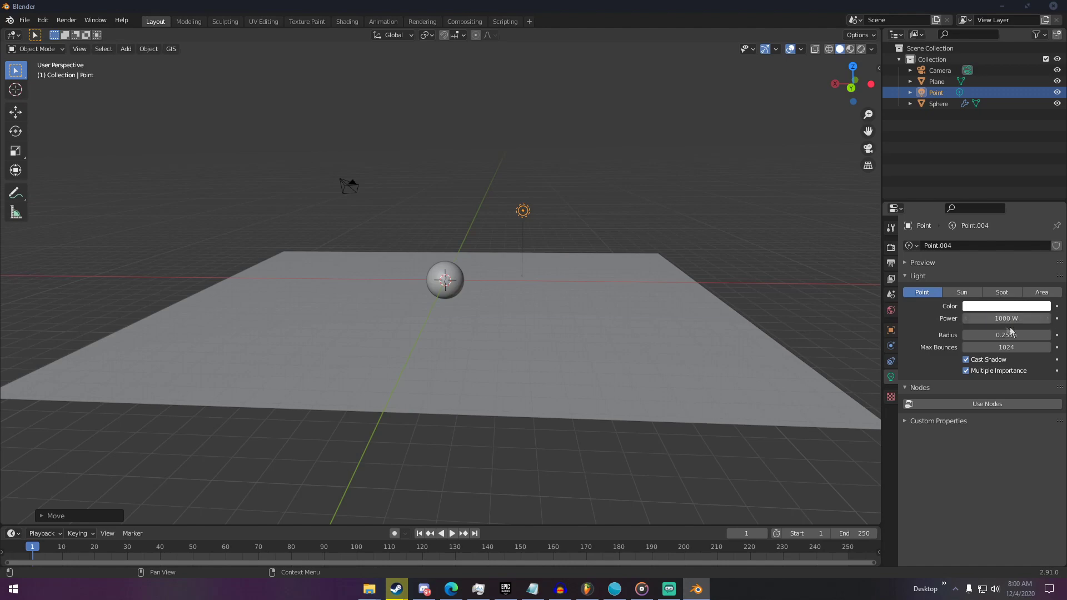
{"action": "key", "text": "Return"}
{"action": "middle_click_drag", "start_coordinate": [550, 239], "coordinate": [592, 232]}
{"action": "left_click", "coordinate": [1002, 336]}
{"action": "type", "text": "1"}
{"action": "key", "text": "Return"}
Preview the scene in rendered shading and set the sphere material's Metallic value to 0.000.
{"action": "scroll", "coordinate": [552, 242], "scroll_direction": "up", "scroll_amount": 2}
{"action": "key", "text": "z"}
{"action": "left_click", "coordinate": [544, 176]}
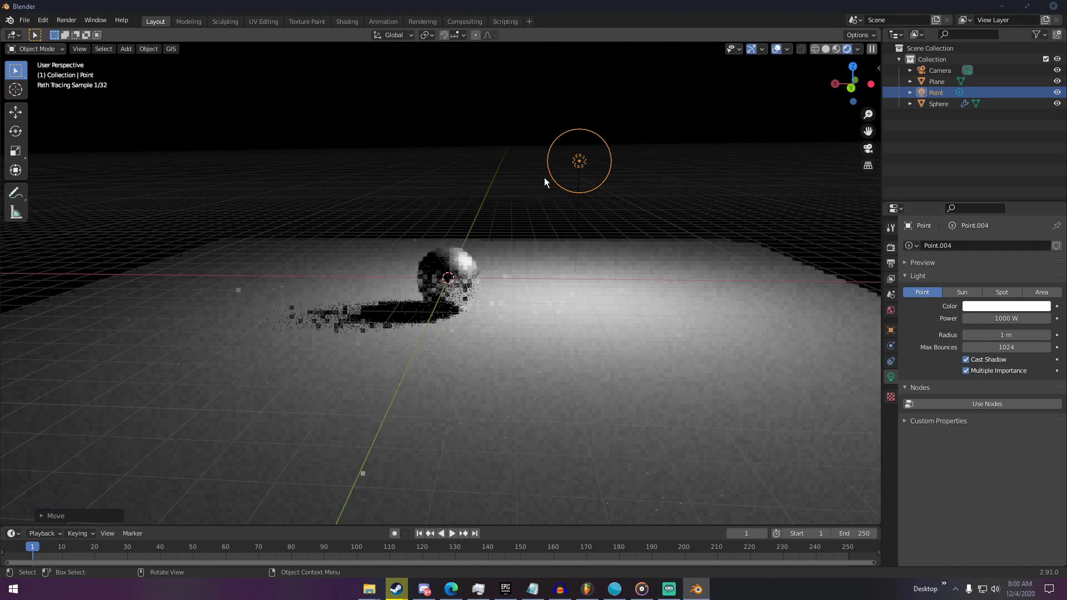
{"action": "middle_click_drag", "start_coordinate": [544, 177], "coordinate": [548, 172]}
{"action": "left_click", "coordinate": [436, 262]}
{"action": "left_click", "coordinate": [891, 423]}
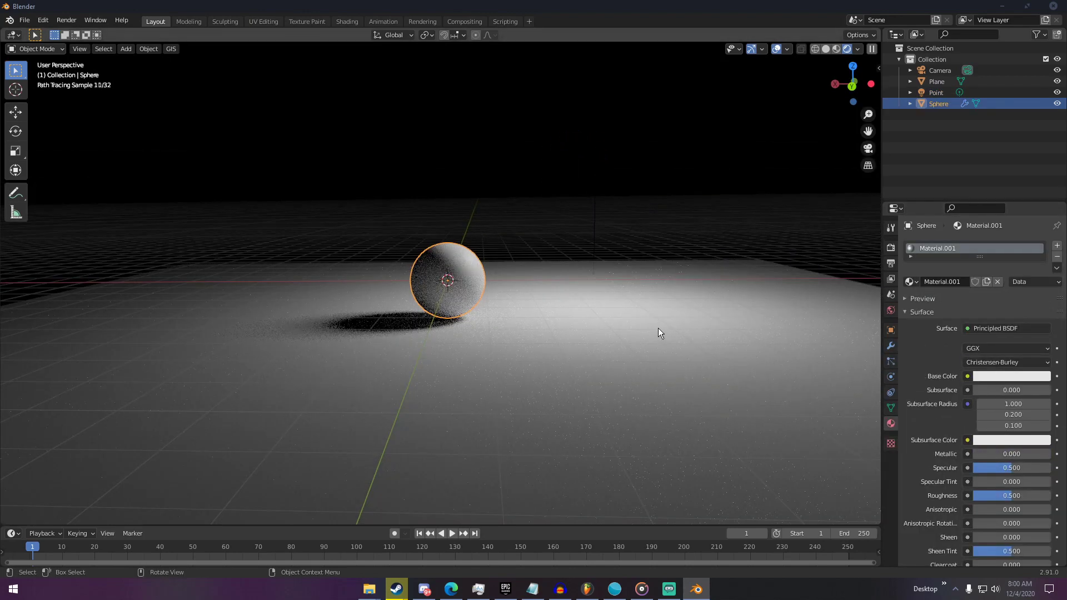
Brighten the world background color from black to dark gray and hide the viewport overlays.
{"action": "left_click", "coordinate": [658, 328]}
{"action": "left_click", "coordinate": [891, 310]}
{"action": "left_click", "coordinate": [1009, 313]}
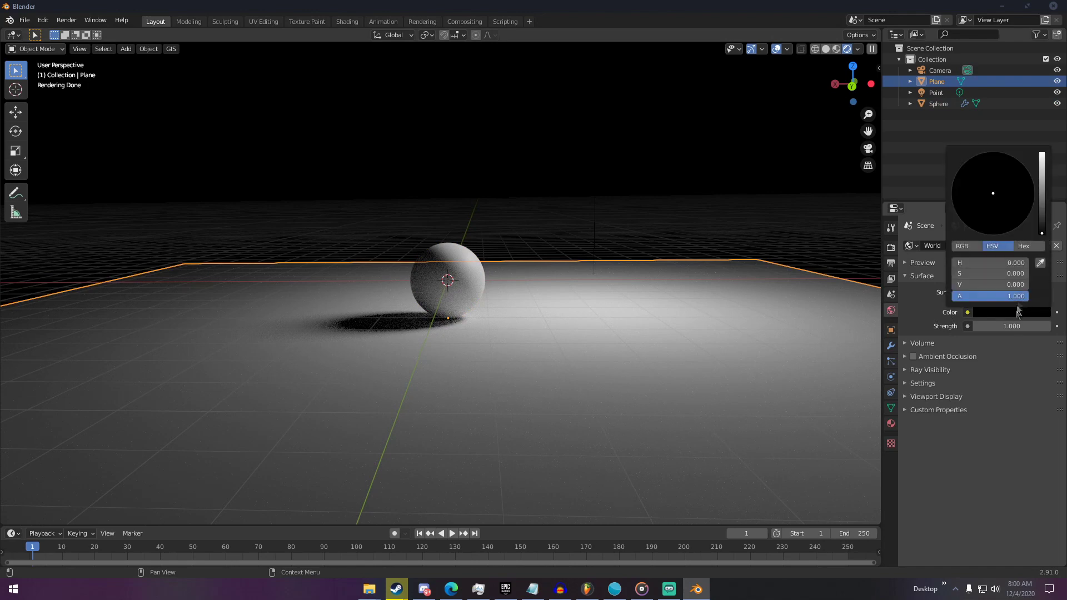
{"action": "left_click_drag", "start_coordinate": [1043, 227], "coordinate": [1042, 192]}
{"action": "left_click", "coordinate": [479, 178]}
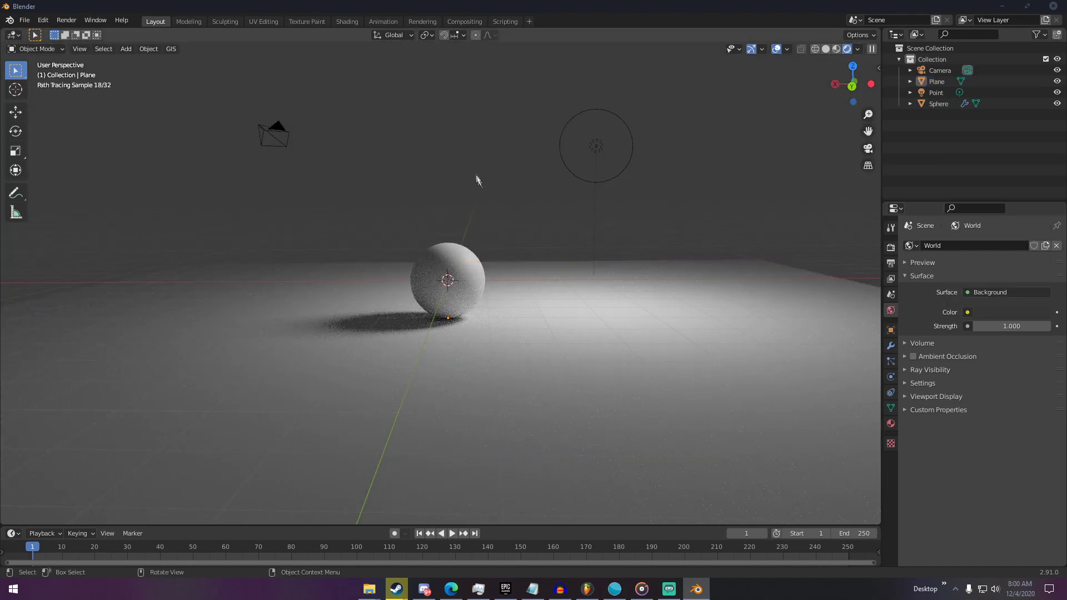
{"action": "left_click", "coordinate": [777, 49]}
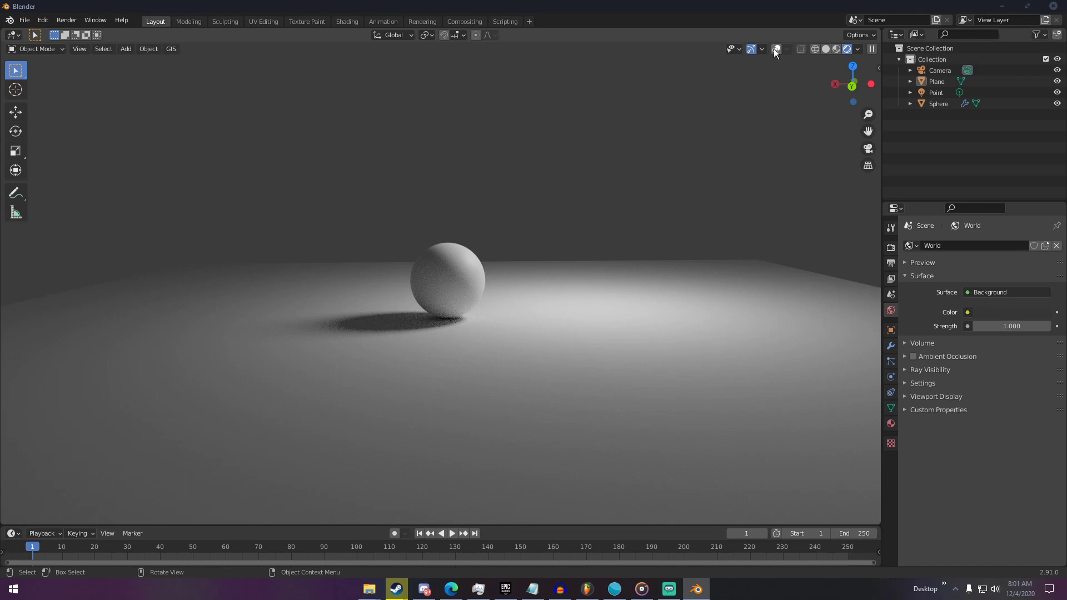
Set the sphere material's base color to black, with a color value of 0.000.
{"action": "middle_click_drag", "start_coordinate": [551, 200], "coordinate": [501, 241]}
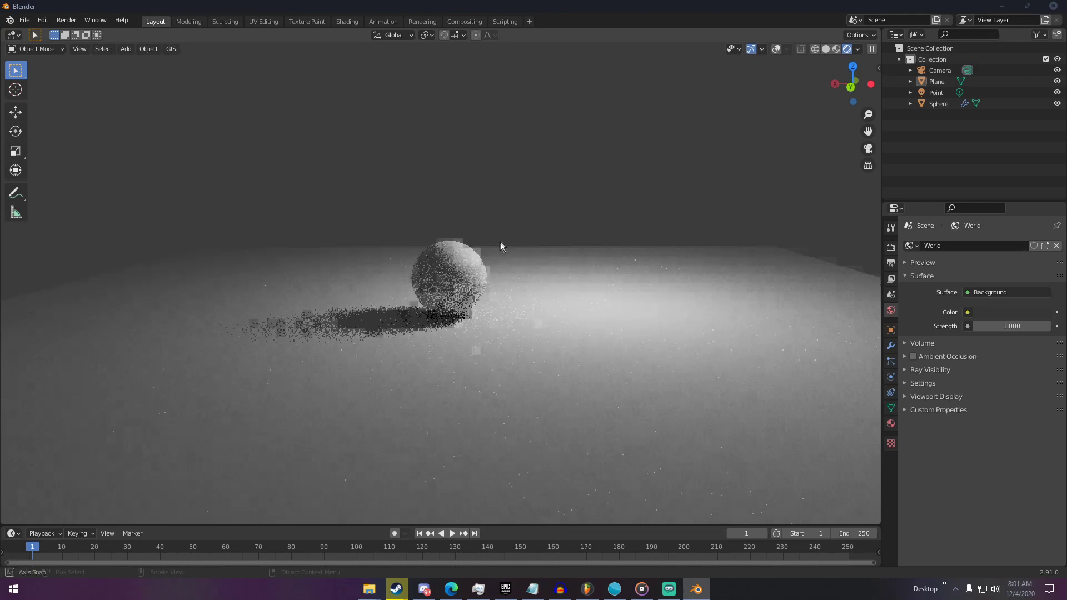
{"action": "left_click", "coordinate": [475, 269]}
{"action": "scroll", "coordinate": [473, 281], "scroll_direction": "up", "scroll_amount": 3}
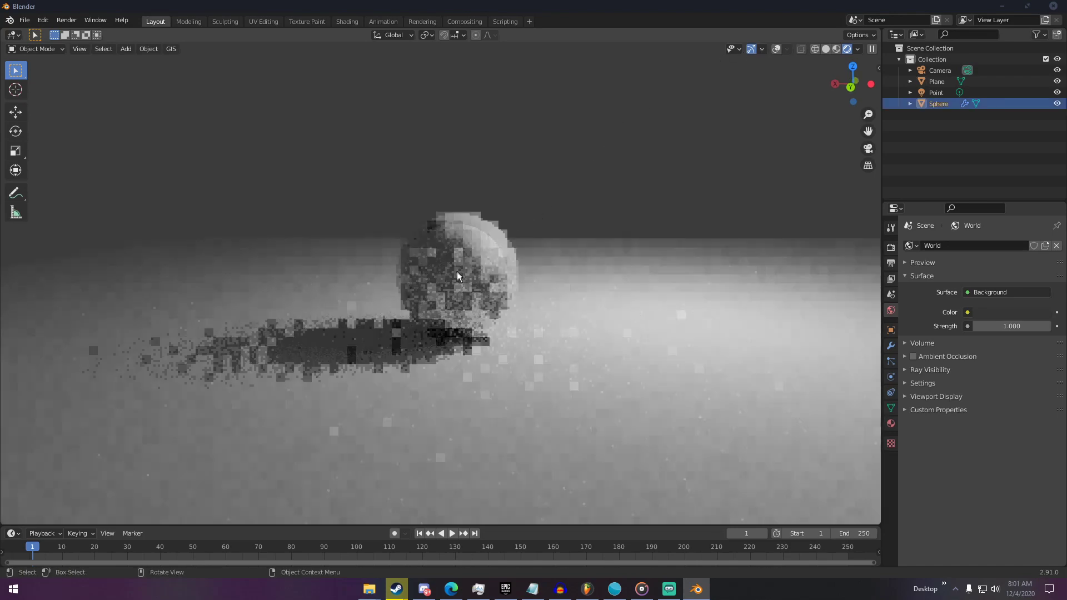
{"action": "mouse_move", "coordinate": [461, 282]}
{"action": "middle_mouse_down"}
{"action": "mouse_move", "coordinate": [433, 301]}
{"action": "mouse_move", "coordinate": [468, 286]}
{"action": "mouse_move", "coordinate": [580, 278]}
{"action": "mouse_move", "coordinate": [465, 298]}
{"action": "middle_mouse_up"}
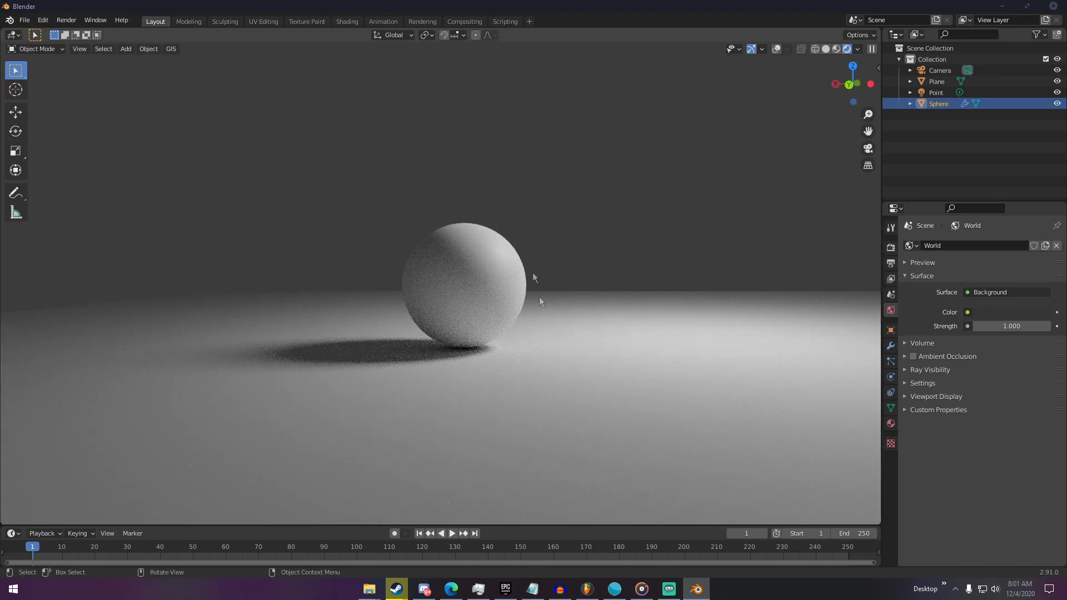
{"action": "left_click", "coordinate": [891, 423]}
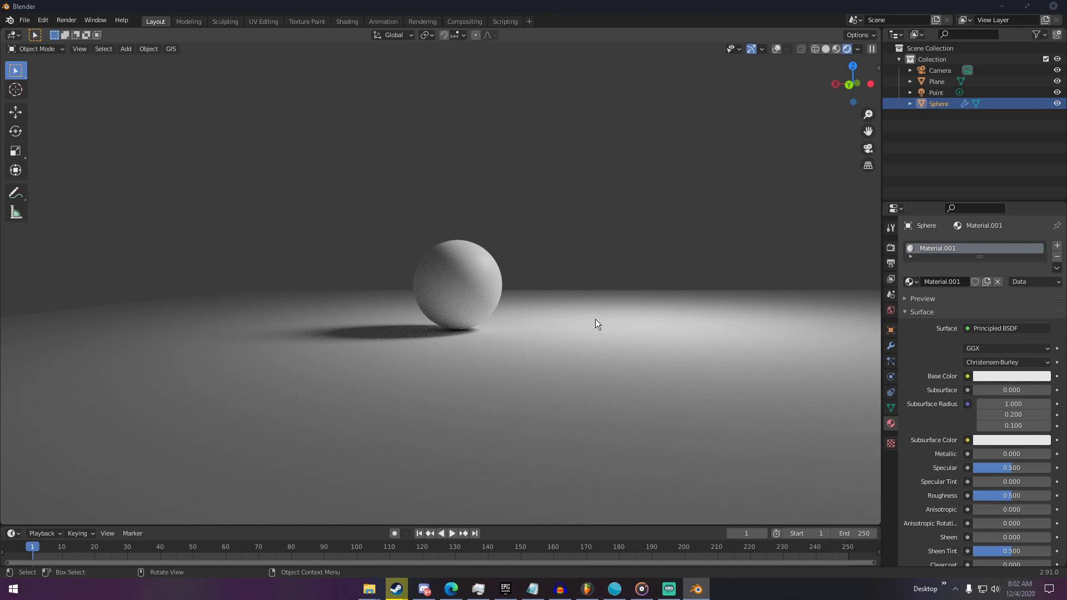
{"action": "left_click", "coordinate": [989, 376]}
{"action": "left_click", "coordinate": [1039, 296]}
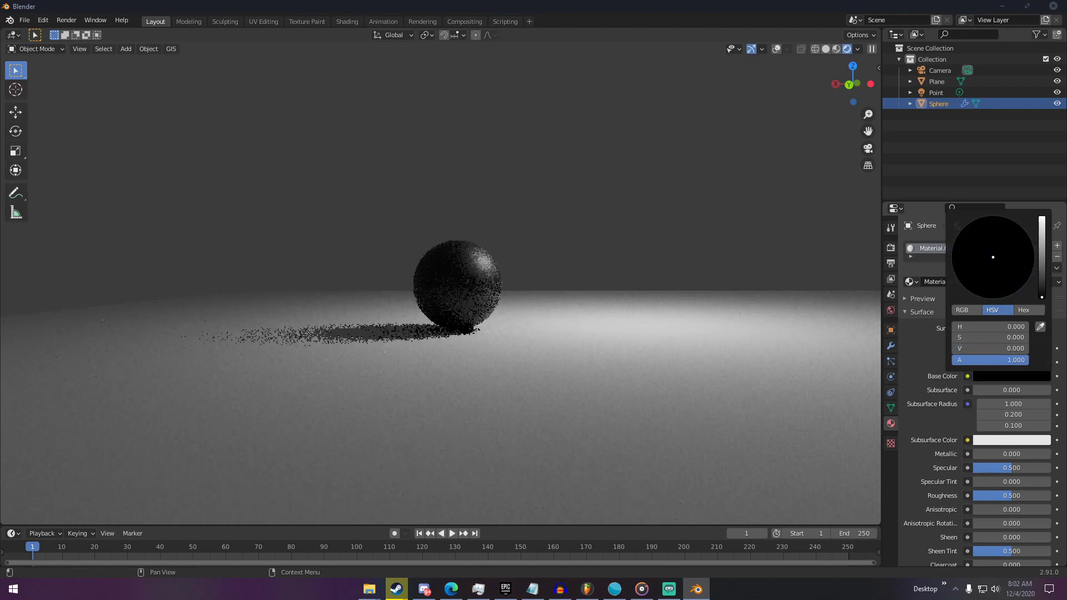
{"action": "left_click", "coordinate": [665, 262]}
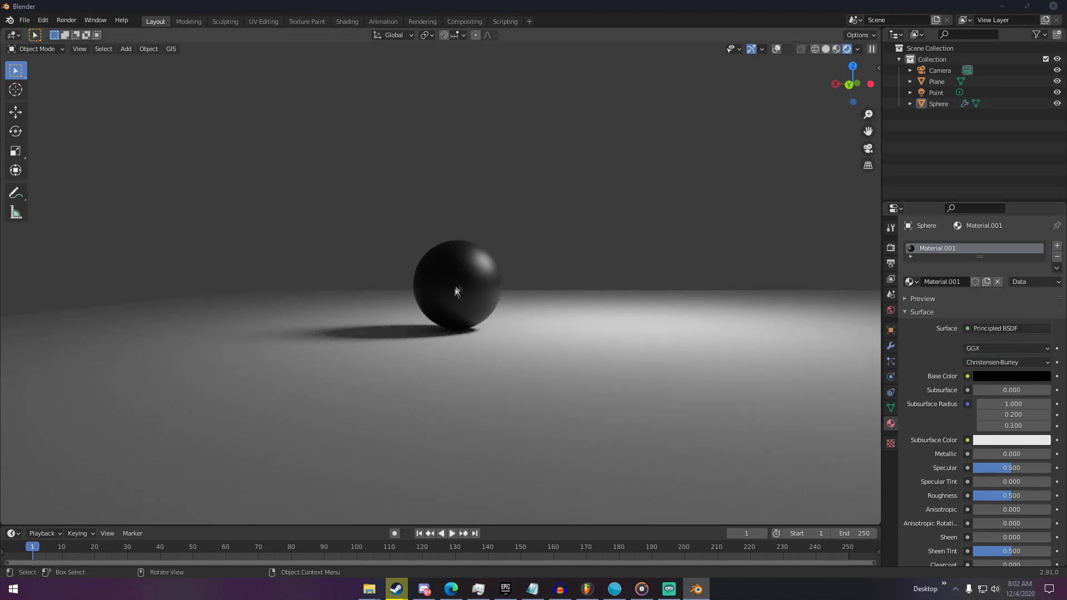
Set the sphere material's Specular value to 0.000.
{"action": "middle_click_drag", "start_coordinate": [505, 284], "coordinate": [493, 308]}
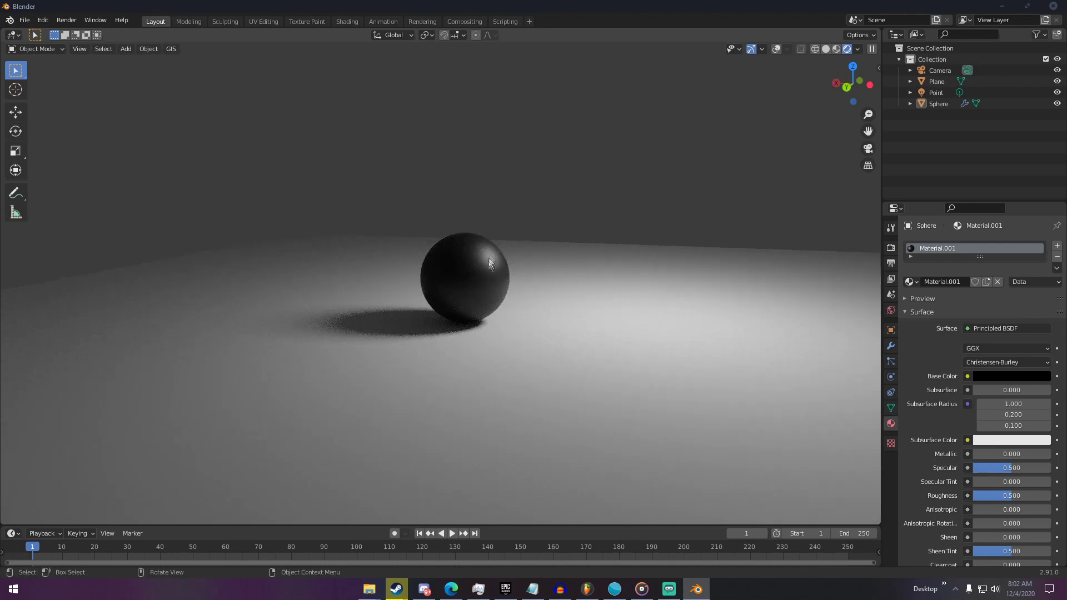
{"action": "middle_click_drag", "start_coordinate": [575, 295], "coordinate": [589, 278]}
{"action": "left_click_drag", "start_coordinate": [996, 467], "coordinate": [973, 468]}
Examine the black sphere's shading and its shadow on the floor from several sides and distances.
{"action": "middle_click_drag", "start_coordinate": [551, 303], "coordinate": [502, 325]}
{"action": "scroll", "coordinate": [572, 322], "scroll_direction": "up", "scroll_amount": 3}
{"action": "middle_click_drag", "start_coordinate": [571, 322], "coordinate": [484, 470]}
{"action": "scroll", "coordinate": [445, 317], "scroll_direction": "up", "scroll_amount": 3}
{"action": "scroll", "coordinate": [443, 313], "scroll_direction": "up", "scroll_amount": 1}
{"action": "scroll", "coordinate": [666, 324], "scroll_direction": "down", "scroll_amount": 3}
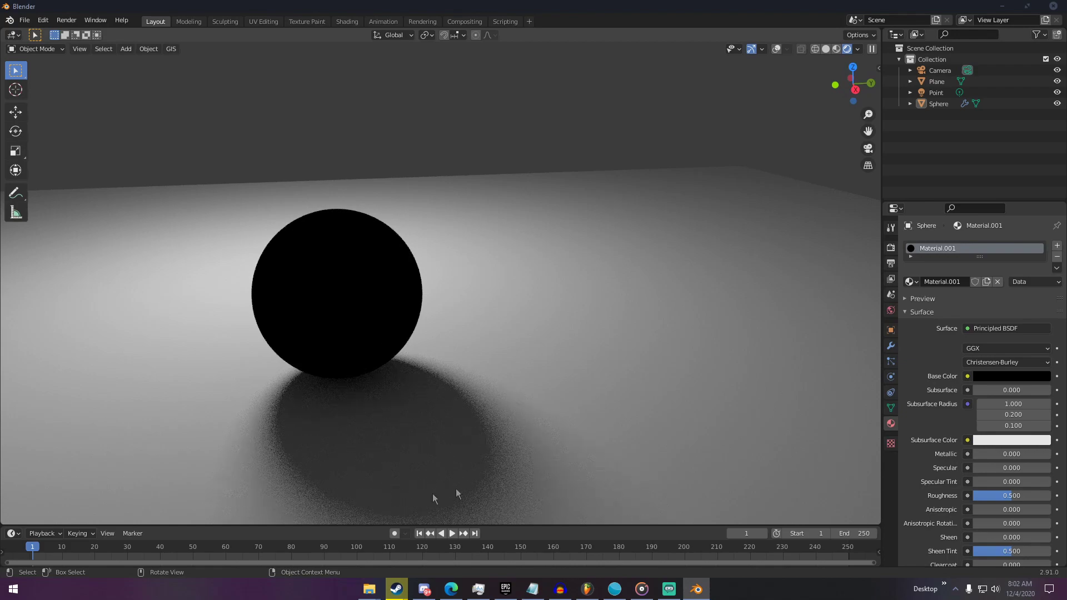
{"action": "middle_click_drag", "start_coordinate": [371, 437], "coordinate": [558, 353]}
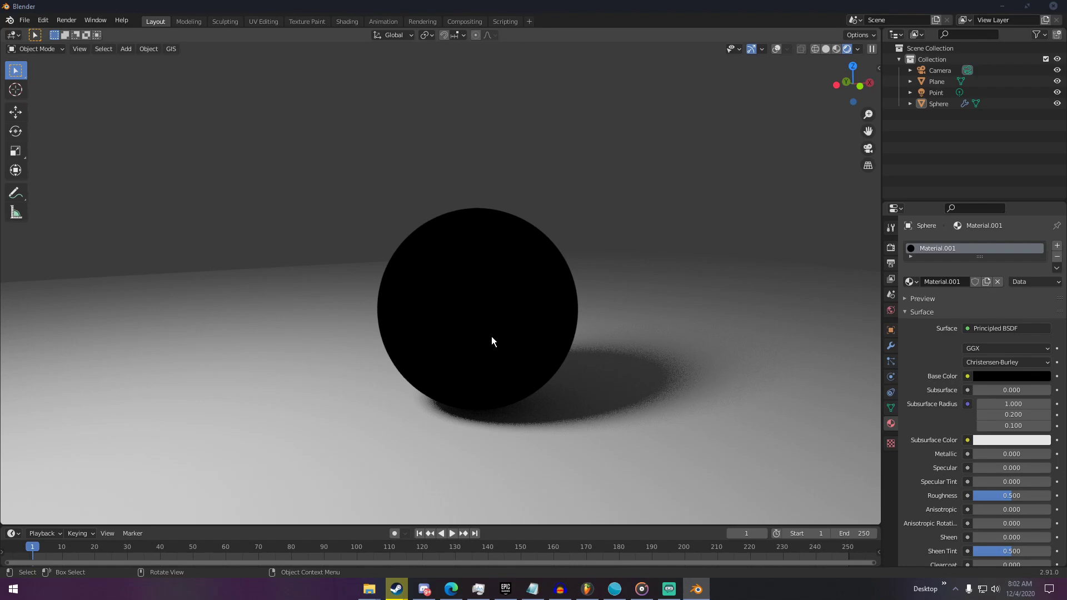
{"action": "middle_click_drag", "start_coordinate": [492, 337], "coordinate": [562, 331]}
{"action": "scroll", "coordinate": [576, 355], "scroll_direction": "up", "scroll_amount": 2}
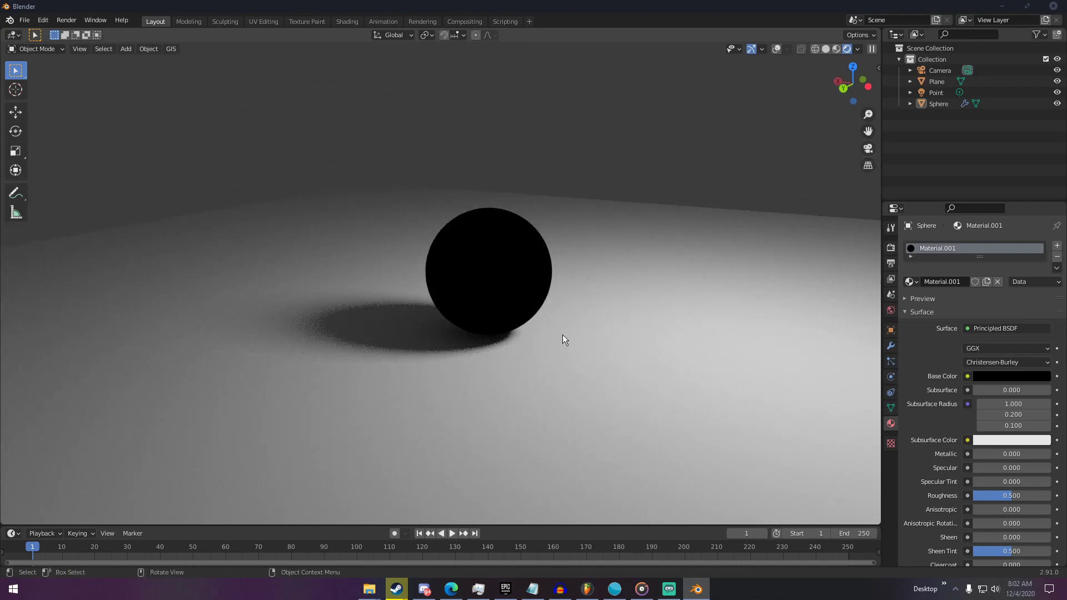
{"action": "scroll", "coordinate": [529, 342], "scroll_direction": "down", "scroll_amount": 3}
{"action": "scroll", "coordinate": [537, 346], "scroll_direction": "up", "scroll_amount": 3}
Change the sphere's base color to pure white, with a color value of 1.000, and inspect its shading.
{"action": "left_click", "coordinate": [981, 378]}
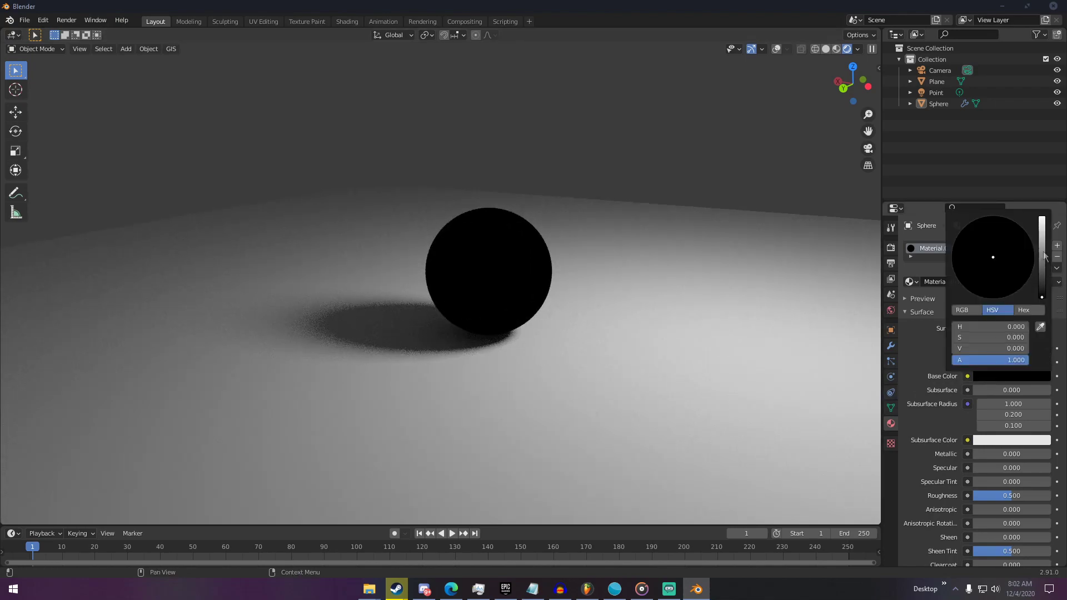
{"action": "left_click_drag", "start_coordinate": [1040, 254], "coordinate": [1040, 215]}
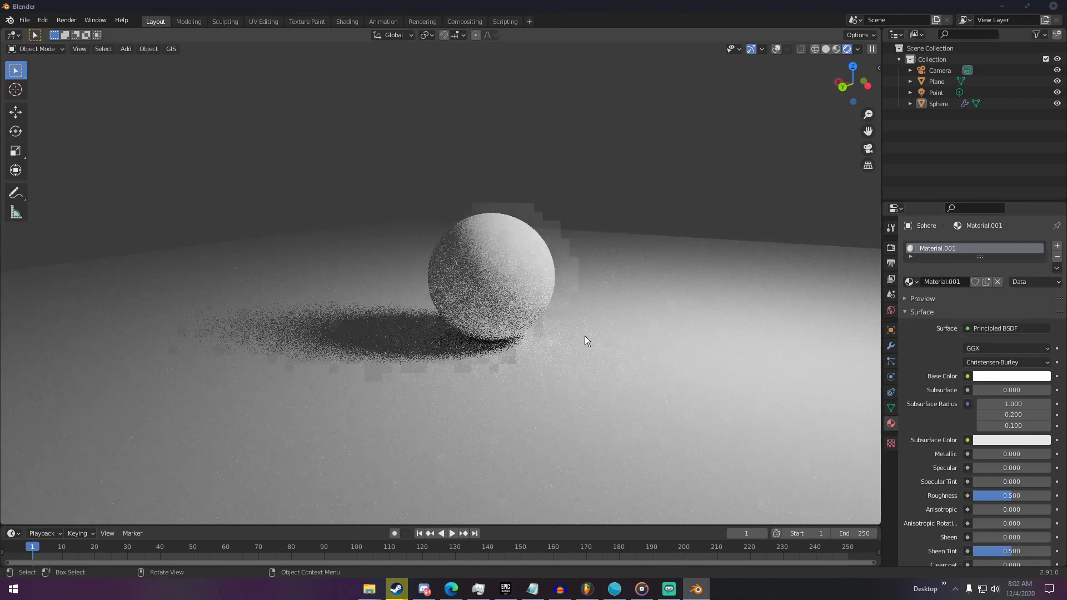
{"action": "scroll", "coordinate": [585, 336], "scroll_direction": "up", "scroll_amount": 3}
{"action": "middle_click_drag", "start_coordinate": [422, 258], "coordinate": [567, 288]}
{"action": "scroll", "coordinate": [364, 323], "scroll_direction": "down", "scroll_amount": 3}
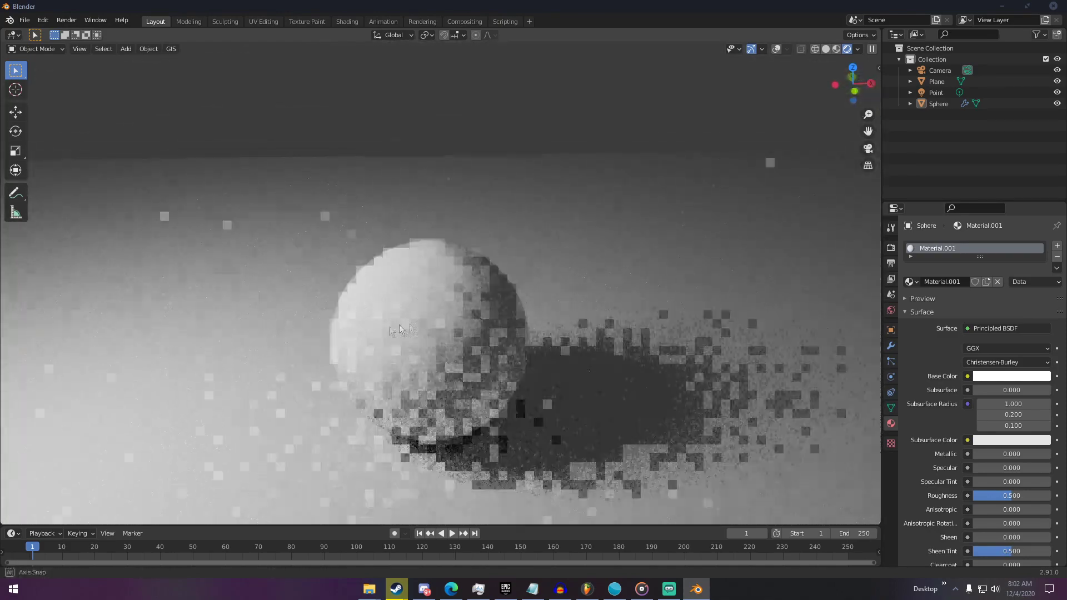
{"action": "middle_click_drag", "start_coordinate": [384, 333], "coordinate": [461, 307]}
Darken the sphere's base color to dark gray and raise its Specular value to 1.000.
{"action": "left_click", "coordinate": [1012, 376]}
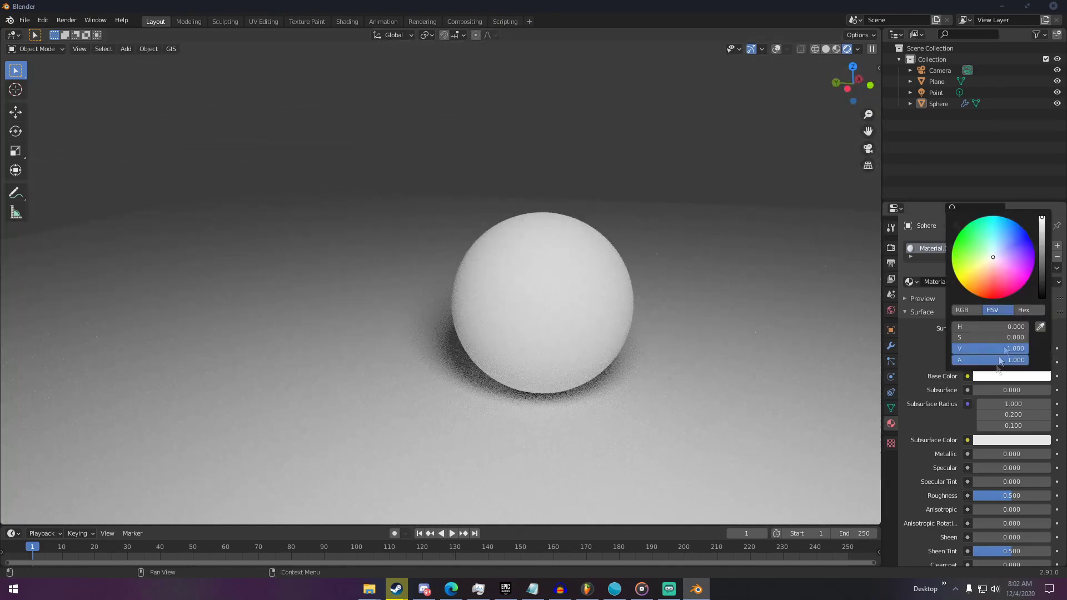
{"action": "mouse_move", "coordinate": [1045, 261]}
{"action": "left_mouse_down"}
{"action": "mouse_move", "coordinate": [1043, 299]}
{"action": "mouse_move", "coordinate": [1043, 281]}
{"action": "left_mouse_up"}
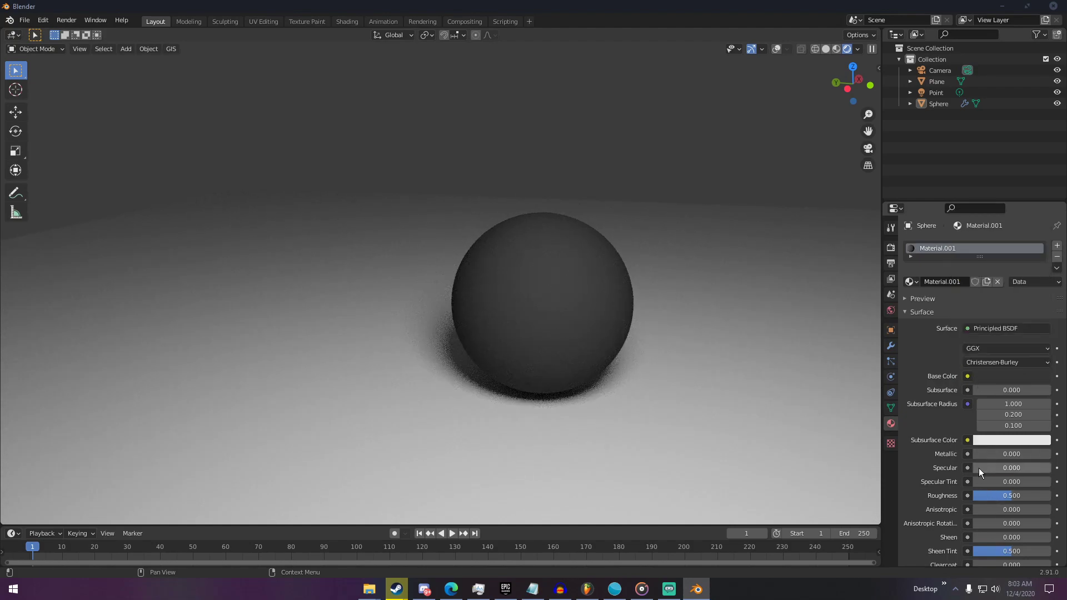
{"action": "left_click_drag", "start_coordinate": [979, 468], "coordinate": [1050, 468]}
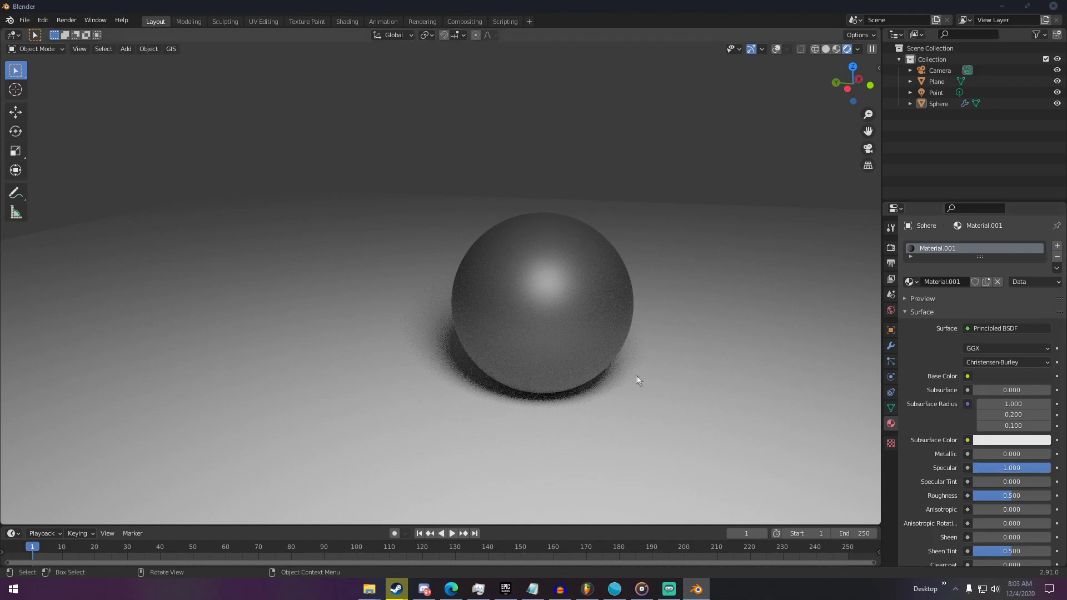
{"action": "middle_click_drag", "start_coordinate": [656, 379], "coordinate": [696, 376]}
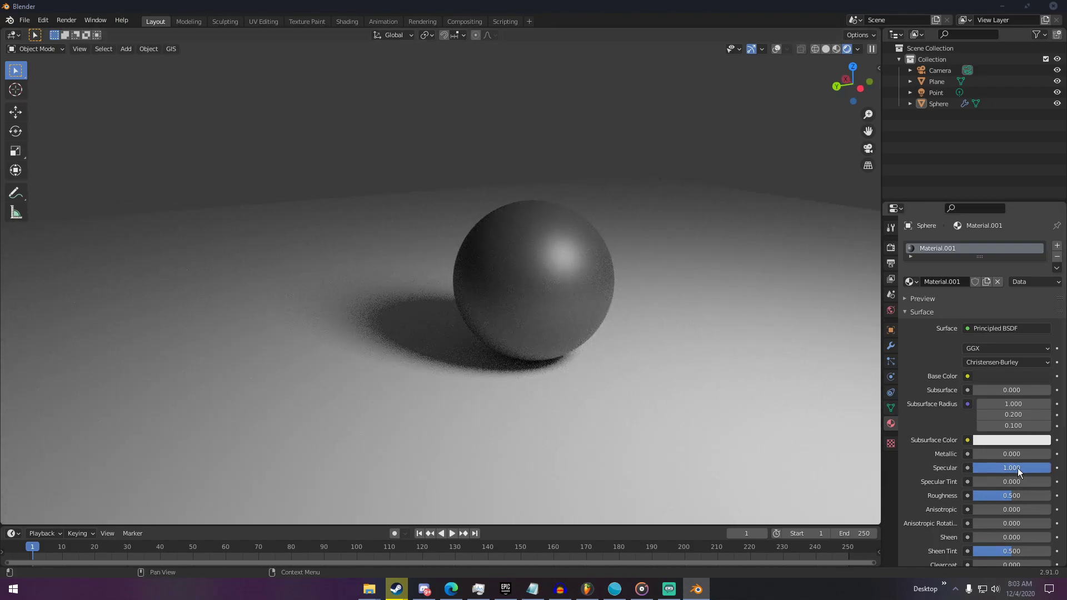
Reduce the dark gray sphere's Specular value to 0.000.
{"action": "left_click_drag", "start_coordinate": [1017, 470], "coordinate": [939, 466]}
{"action": "middle_click_drag", "start_coordinate": [623, 348], "coordinate": [712, 335]}
{"action": "scroll", "coordinate": [515, 301], "scroll_direction": "down", "scroll_amount": 6}
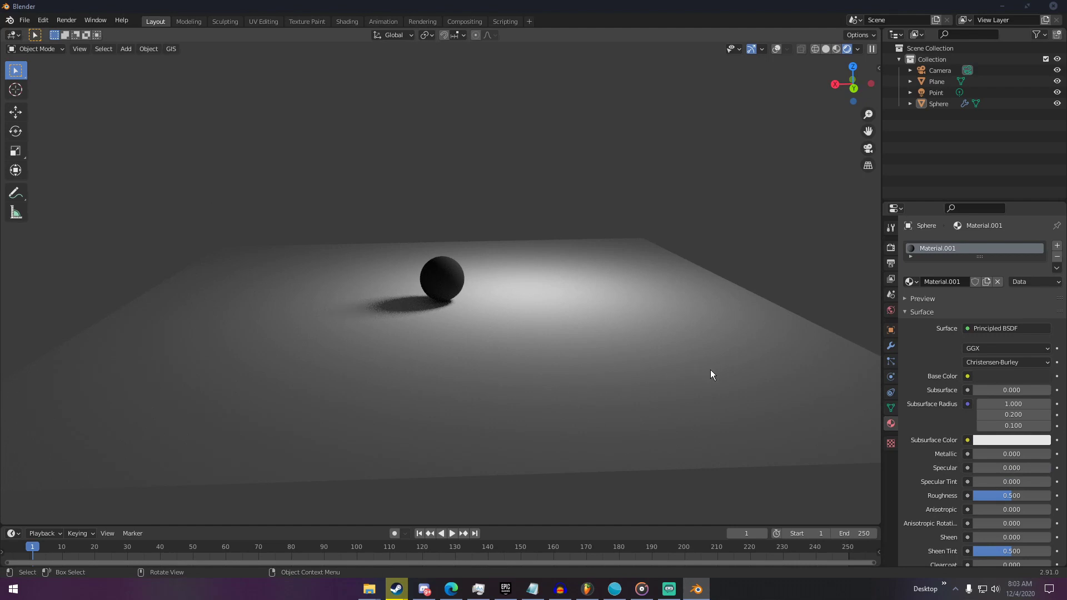
{"action": "scroll", "coordinate": [689, 364], "scroll_direction": "up", "scroll_amount": 5}
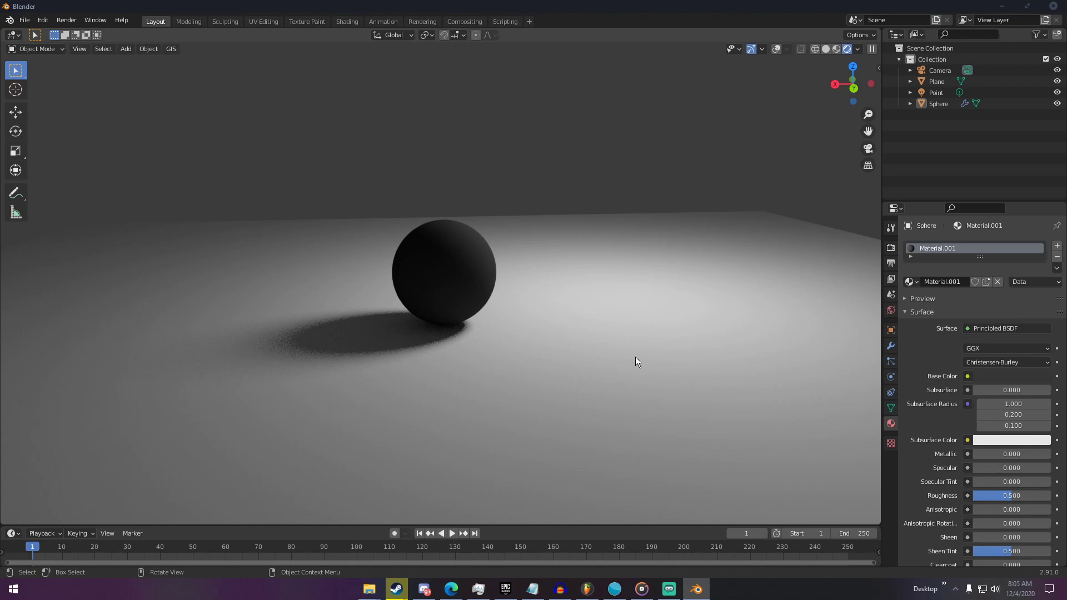
{"action": "middle_click_drag", "start_coordinate": [619, 241], "coordinate": [602, 262]}
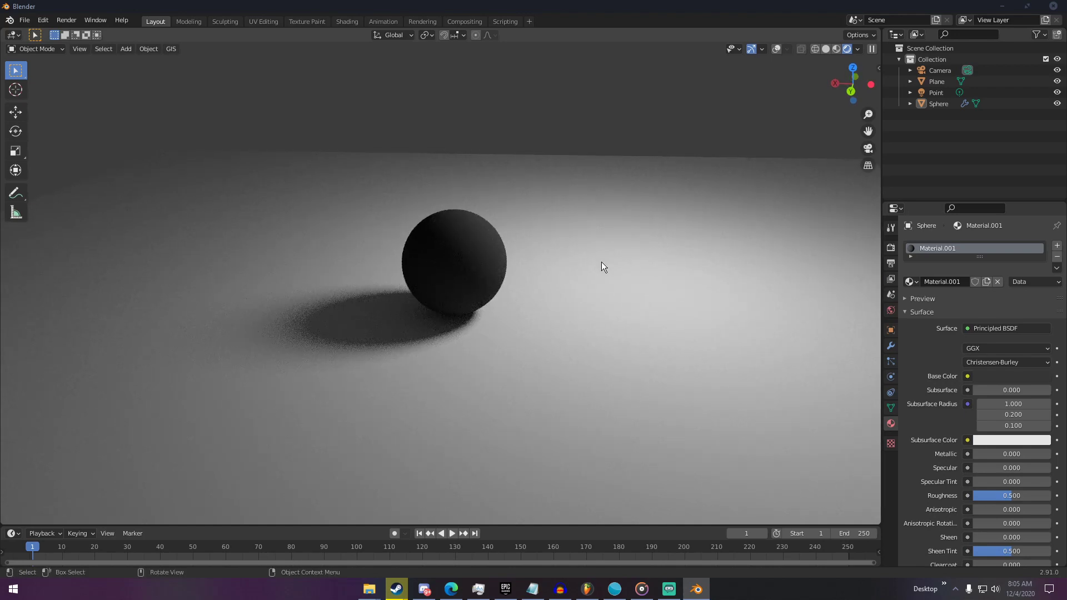
{"action": "scroll", "coordinate": [598, 264], "scroll_direction": "down", "scroll_amount": 5}
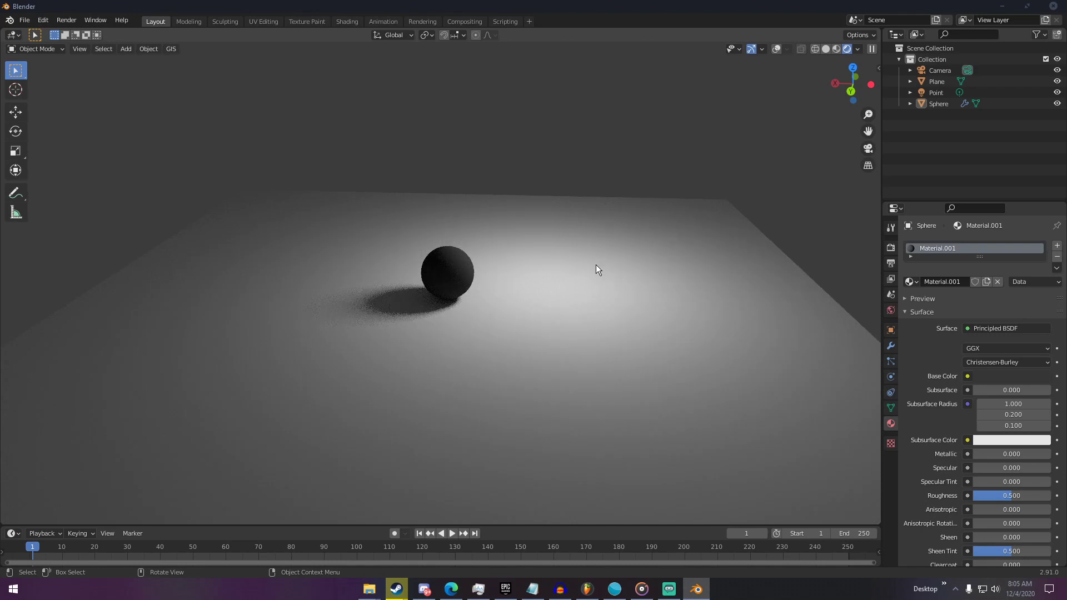
{"action": "scroll", "coordinate": [600, 258], "scroll_direction": "up", "scroll_amount": 2}
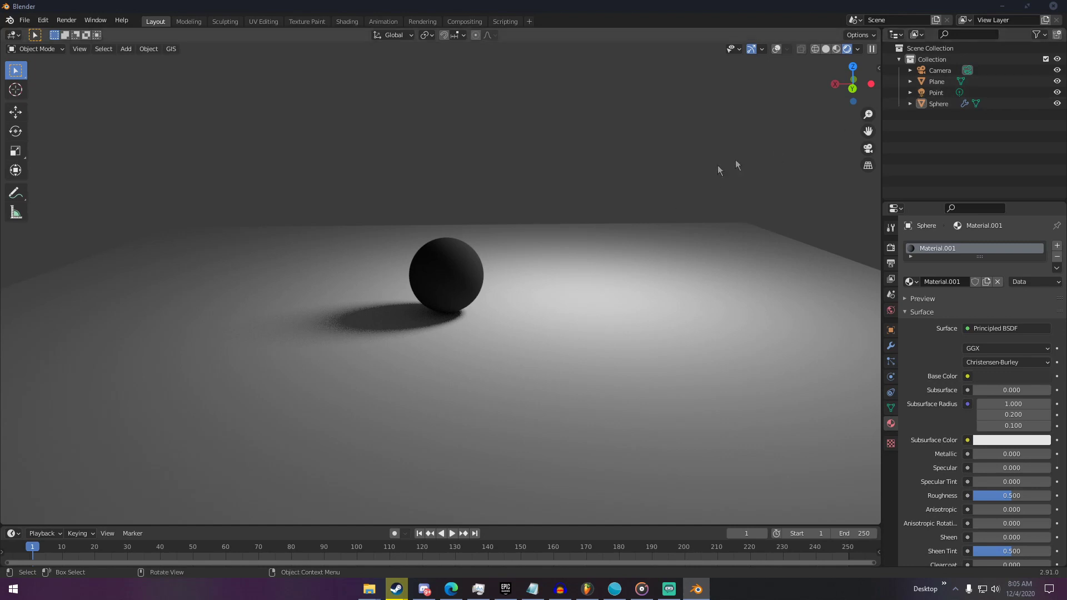
{"action": "left_click", "coordinate": [448, 272]}
{"action": "middle_click_drag", "start_coordinate": [471, 281], "coordinate": [585, 341]}
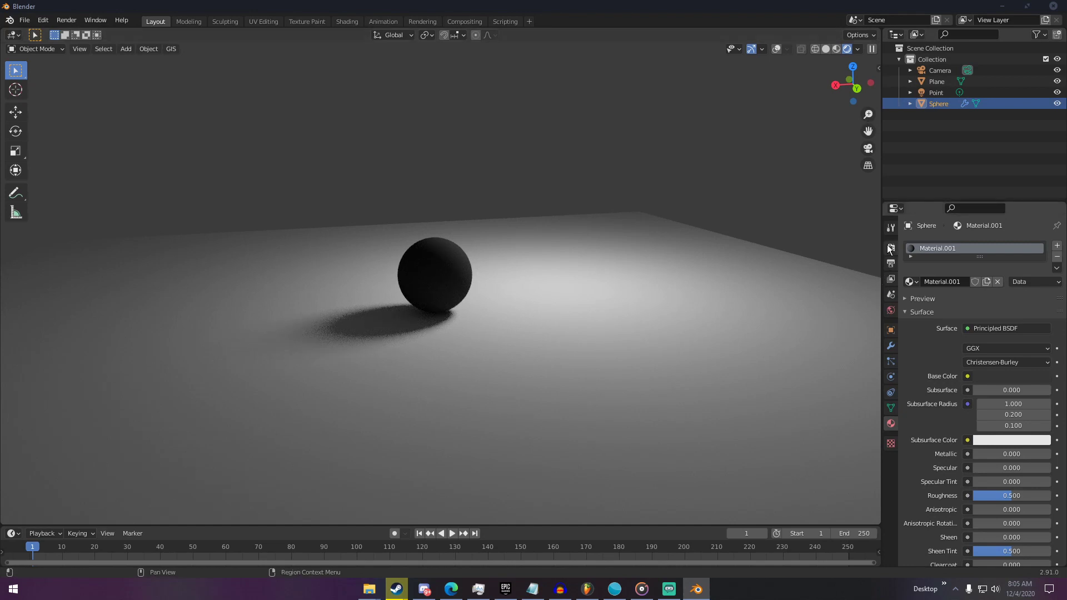
{"action": "scroll", "coordinate": [922, 408], "scroll_direction": "down", "scroll_amount": 5}
{"action": "scroll", "coordinate": [931, 422], "scroll_direction": "up", "scroll_amount": 5}
{"action": "scroll", "coordinate": [936, 434], "scroll_direction": "down", "scroll_amount": 4}
{"action": "scroll", "coordinate": [936, 432], "scroll_direction": "up", "scroll_amount": 3}
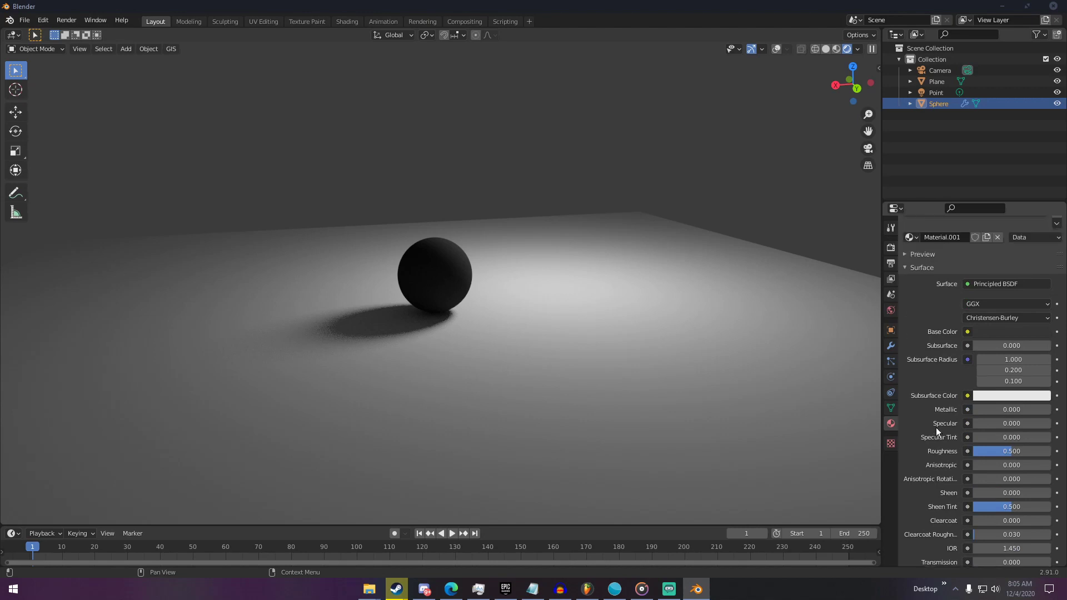
{"action": "scroll", "coordinate": [936, 428], "scroll_direction": "up", "scroll_amount": 1}
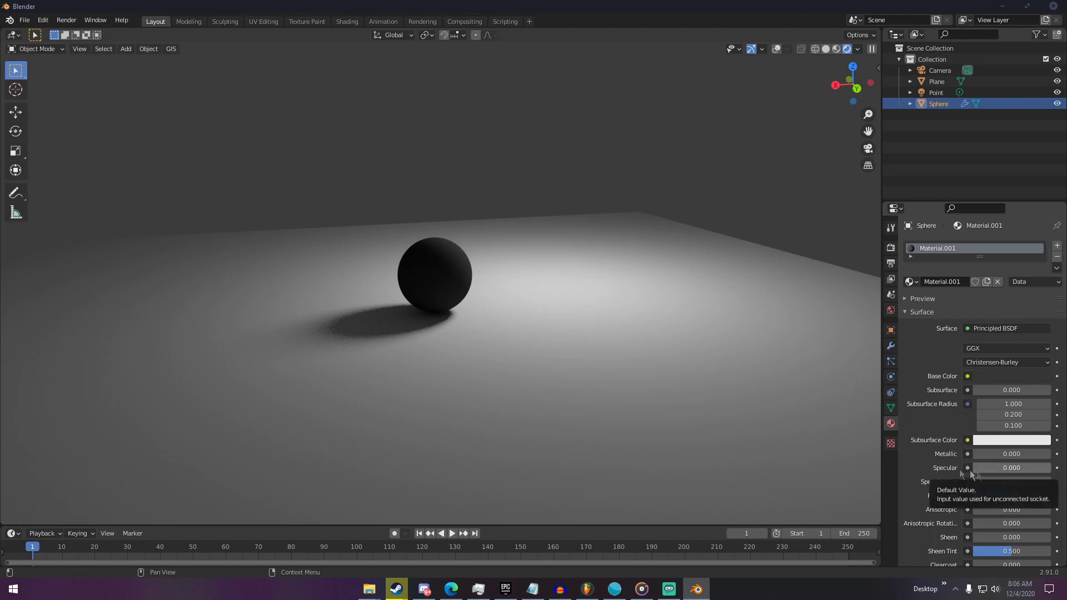
Set the sphere's base color to pure black and its Specular value to 0.5, inspecting the highlight up close.
{"action": "middle_click_drag", "start_coordinate": [735, 397], "coordinate": [679, 404]}
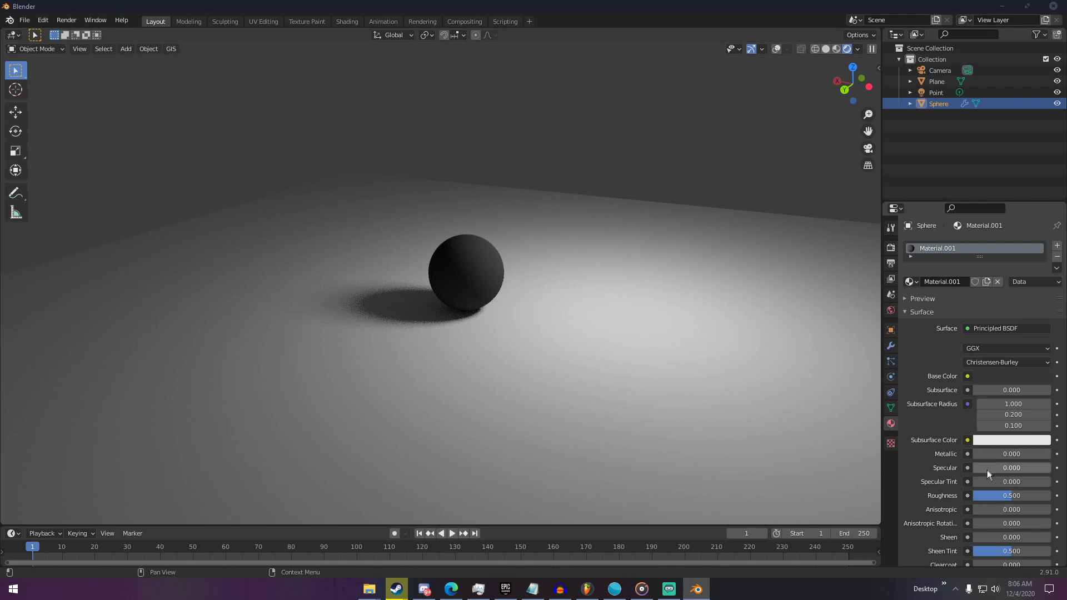
{"action": "left_click", "coordinate": [1002, 373]}
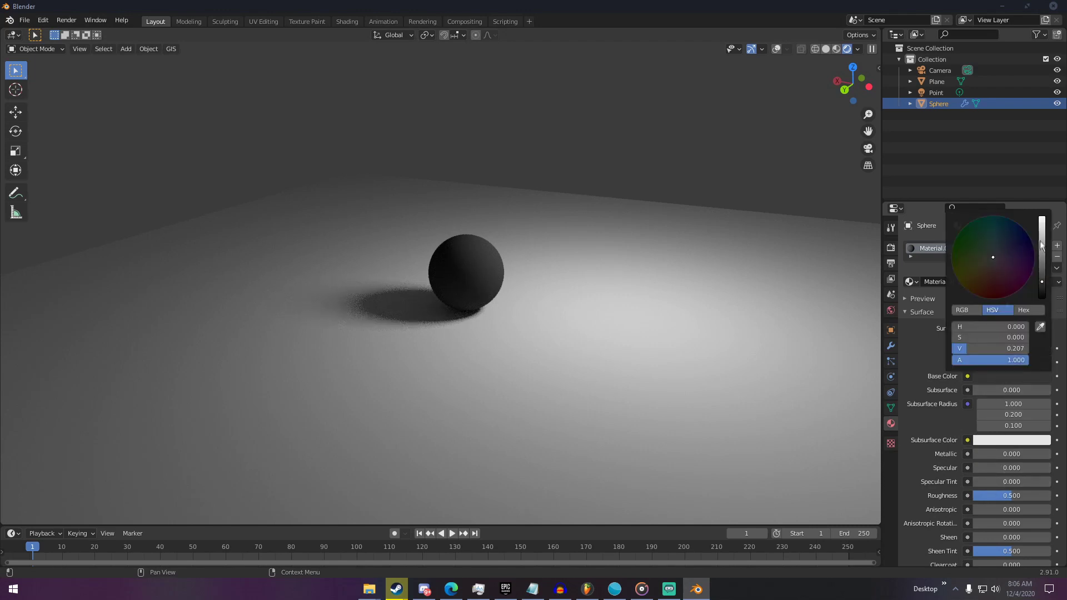
{"action": "left_click", "coordinate": [1045, 301]}
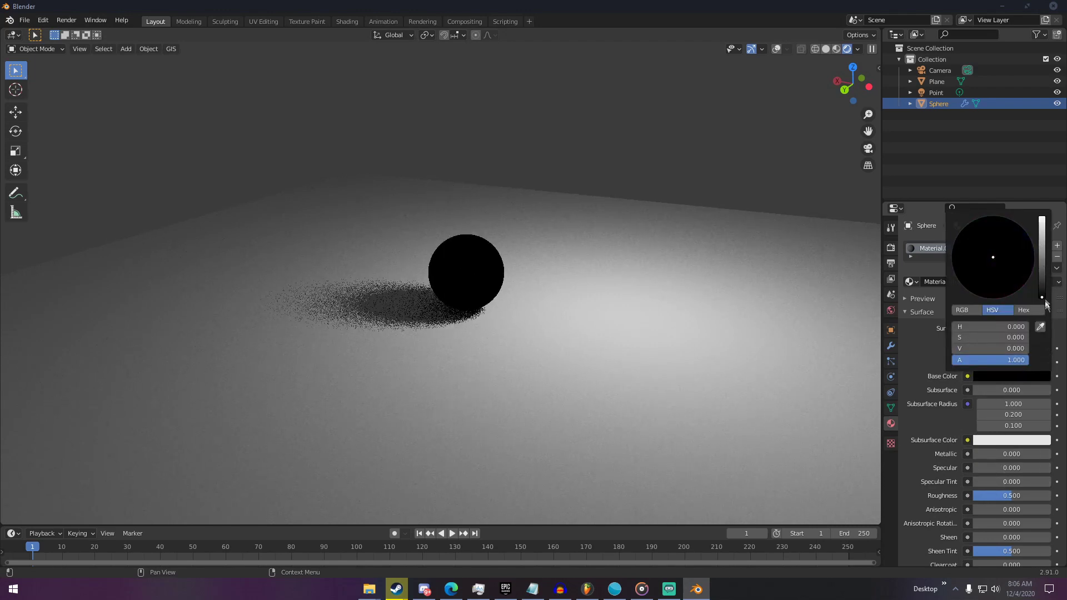
{"action": "left_click", "coordinate": [982, 468]}
{"action": "type", "text": "0.5"}
{"action": "key", "text": "Return"}
{"action": "middle_click_drag", "start_coordinate": [565, 290], "coordinate": [435, 238]}
{"action": "scroll", "coordinate": [499, 279], "scroll_direction": "up", "scroll_amount": 4}
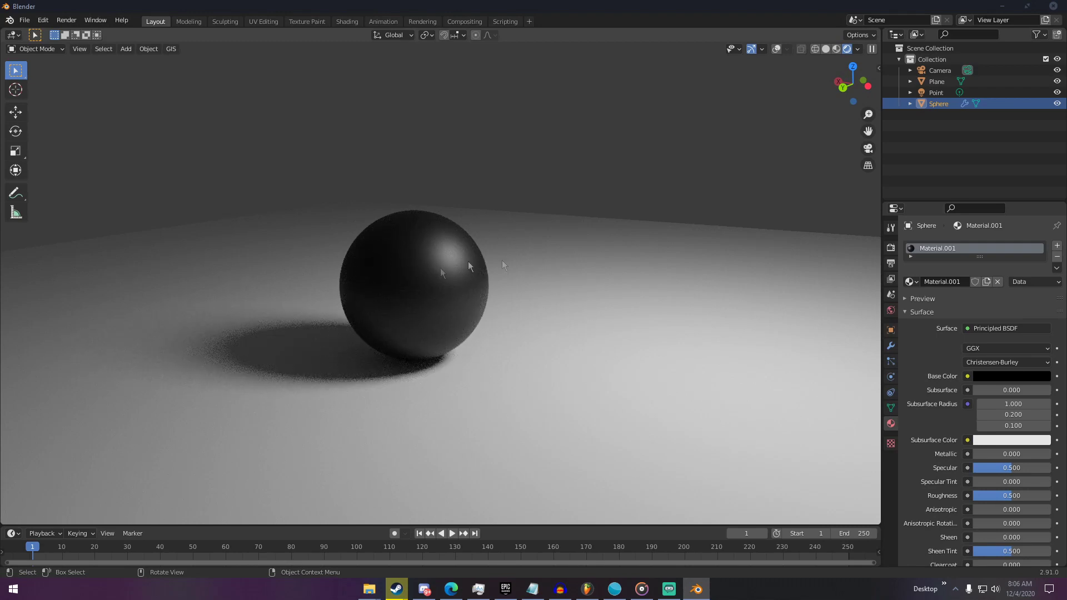
{"action": "middle_click_drag", "start_coordinate": [547, 310], "coordinate": [463, 294]}
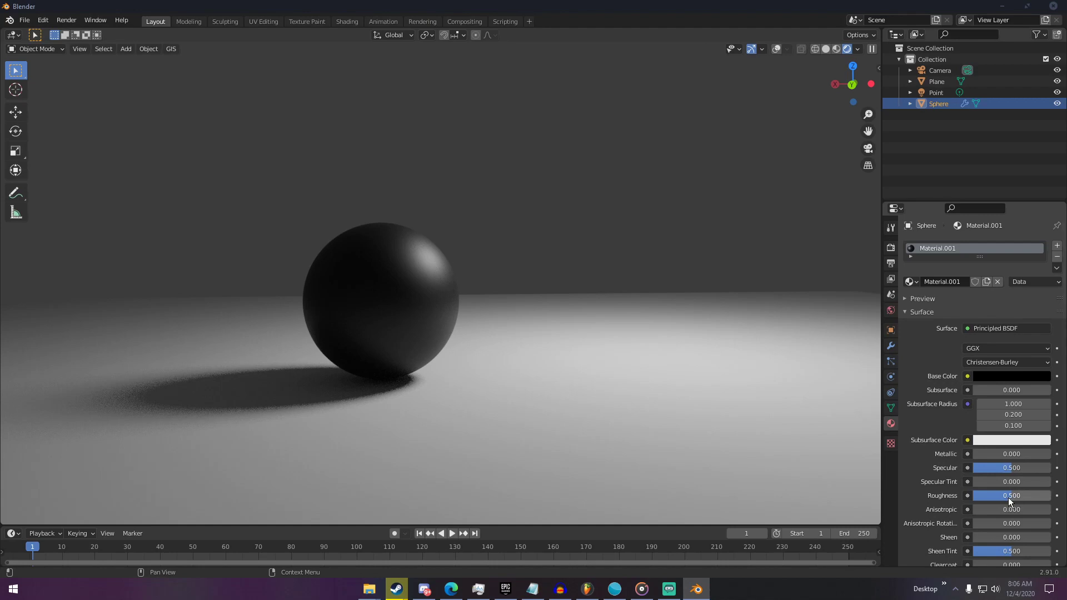
Raise the black sphere's Roughness to 1.000 and inspect its surface from several angles and distances.
{"action": "left_click_drag", "start_coordinate": [993, 499], "coordinate": [1048, 499]}
{"action": "middle_click_drag", "start_coordinate": [768, 402], "coordinate": [443, 357]}
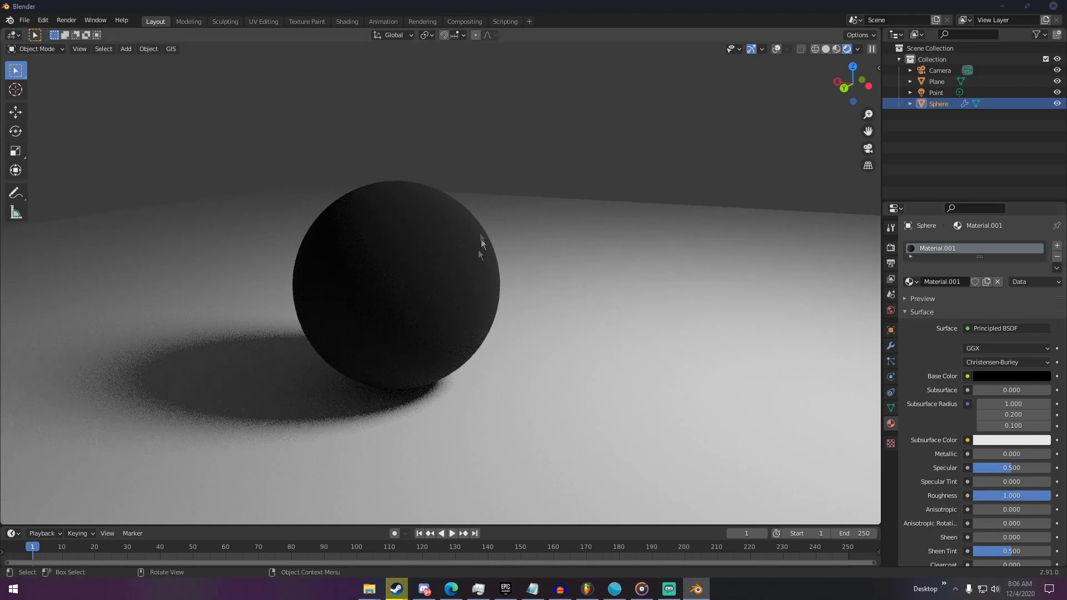
{"action": "middle_click_drag", "start_coordinate": [460, 298], "coordinate": [447, 321]}
{"action": "scroll", "coordinate": [449, 322], "scroll_direction": "down", "scroll_amount": 2}
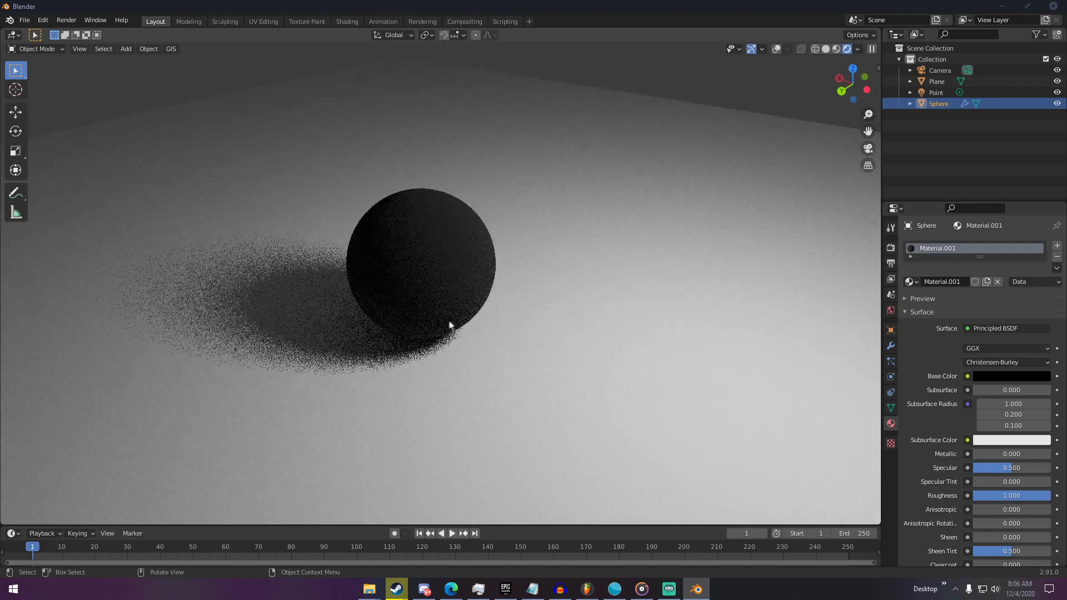
{"action": "scroll", "coordinate": [467, 195], "scroll_direction": "up", "scroll_amount": 4}
{"action": "middle_click_drag", "start_coordinate": [396, 224], "coordinate": [398, 196]}
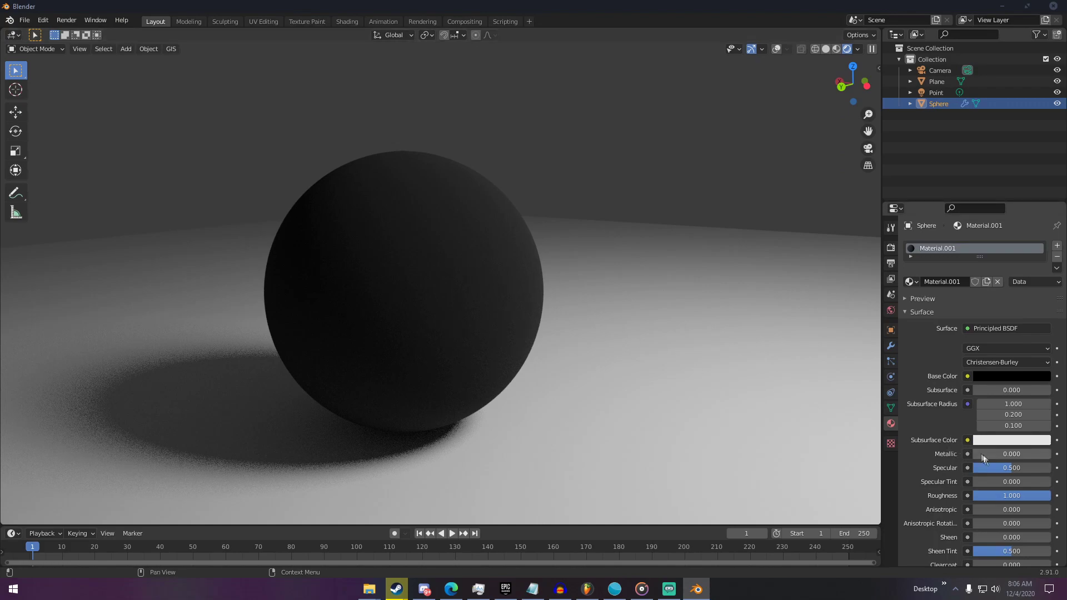
Compare the rough sphere's shading with Specular at 1.000 and at 0.
{"action": "left_click_drag", "start_coordinate": [995, 468], "coordinate": [1039, 468]}
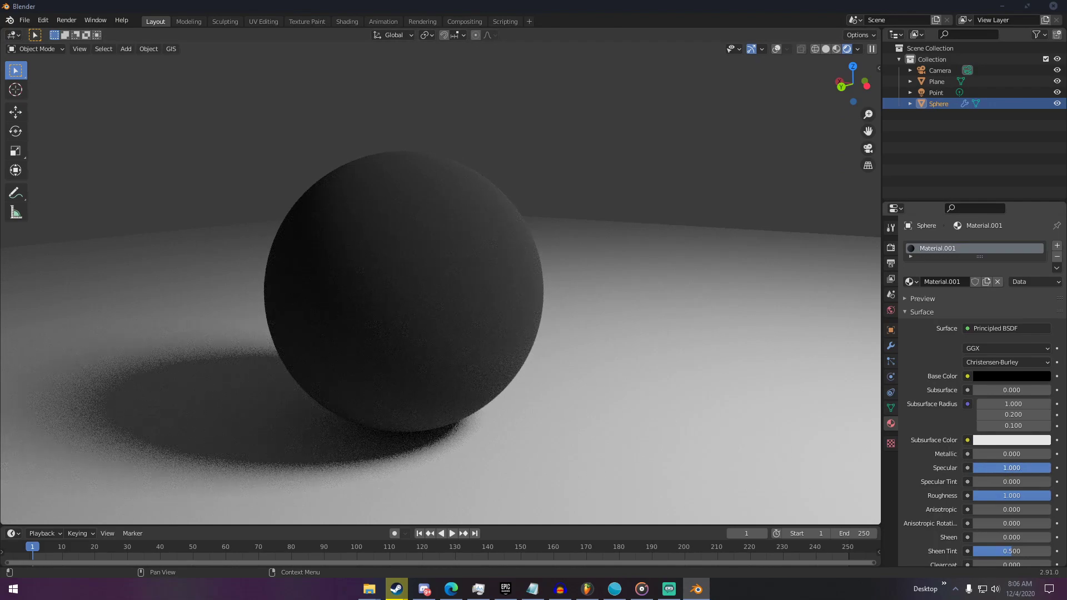
{"action": "left_click", "coordinate": [1011, 468]}
{"action": "type", "text": "0"}
{"action": "key", "text": "Return"}
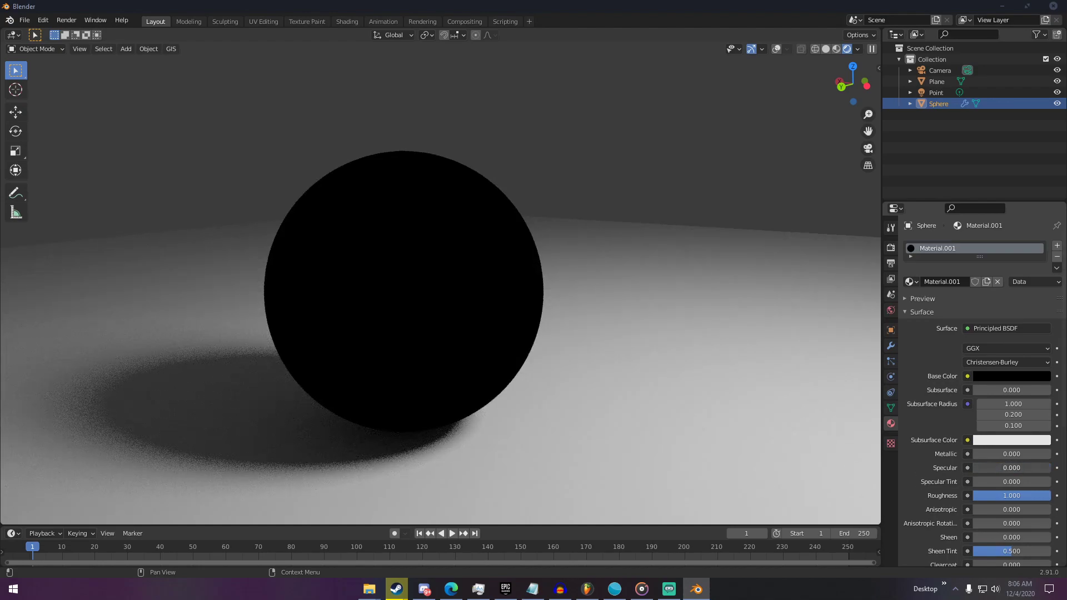
Set the rough sphere's Specular value to 0.5 and view its shading from another side.
{"action": "left_click", "coordinate": [998, 470]}
{"action": "type", "text": ".5"}
{"action": "key", "text": "Return"}
{"action": "middle_click_drag", "start_coordinate": [674, 272], "coordinate": [592, 291]}
{"action": "scroll", "coordinate": [592, 292], "scroll_direction": "down", "scroll_amount": 2}
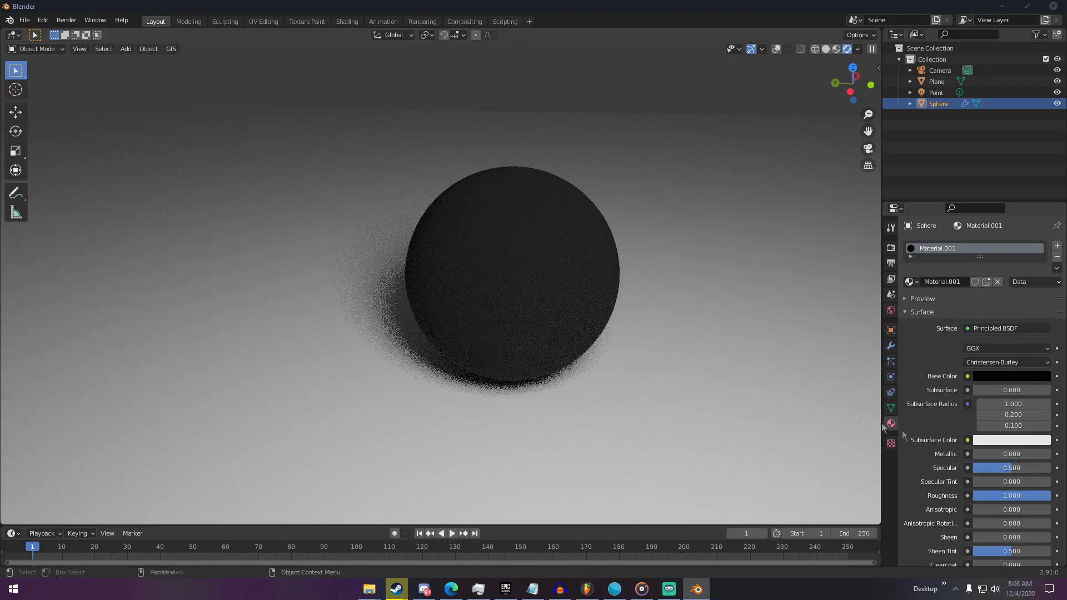
Try a Specular value of 1.000 on the rough sphere, inspect it, and return Specular to 0.5.
{"action": "left_click_drag", "start_coordinate": [1017, 470], "coordinate": [1052, 471]}
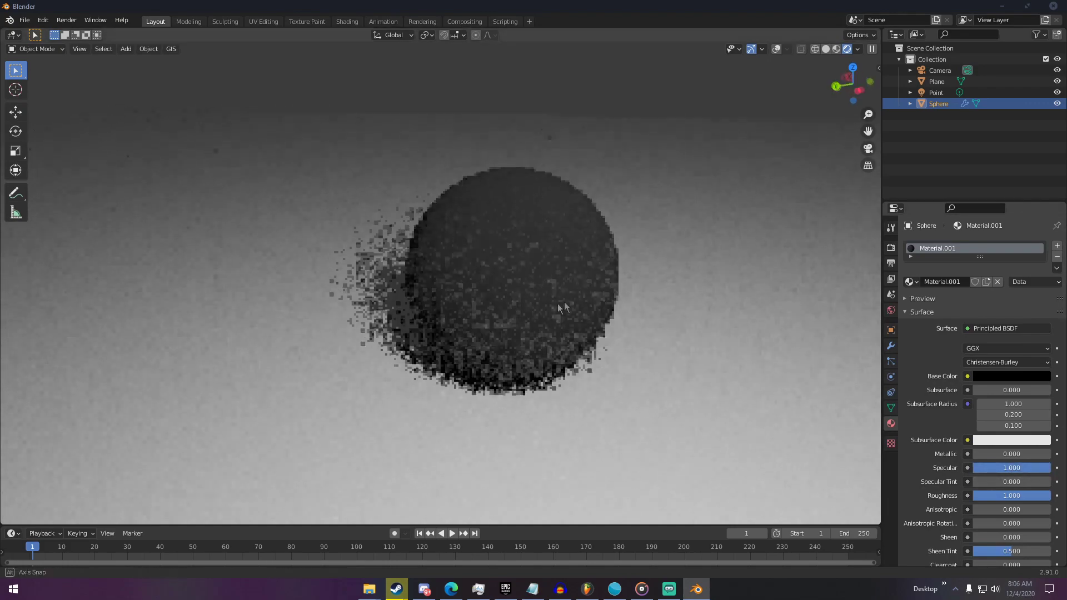
{"action": "middle_click_drag", "start_coordinate": [543, 306], "coordinate": [574, 305]}
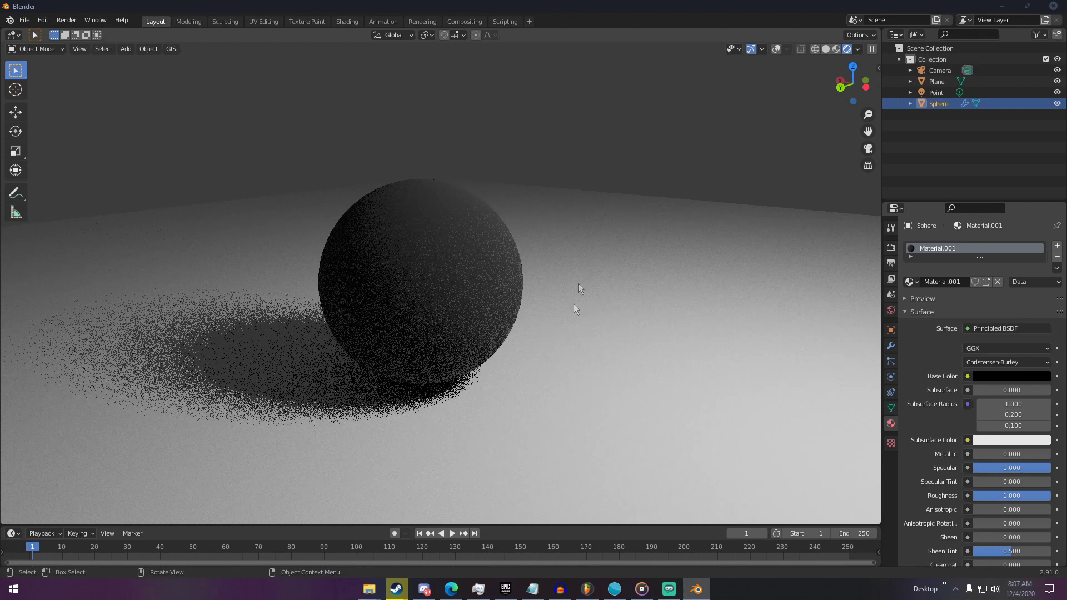
{"action": "left_click", "coordinate": [1015, 468]}
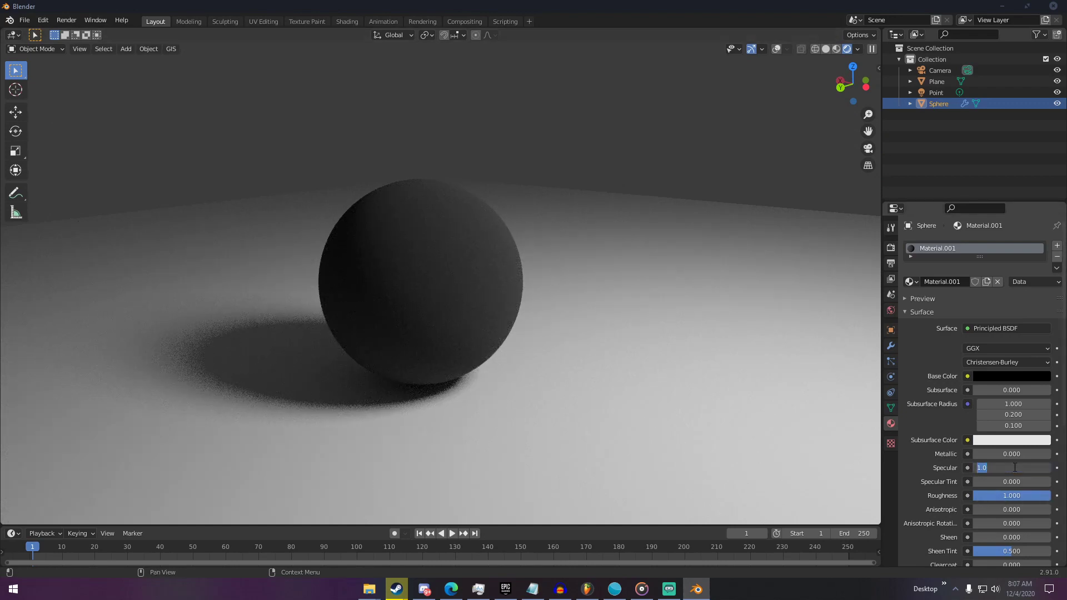
{"action": "type", "text": "0.5"}
{"action": "key", "text": "Return"}
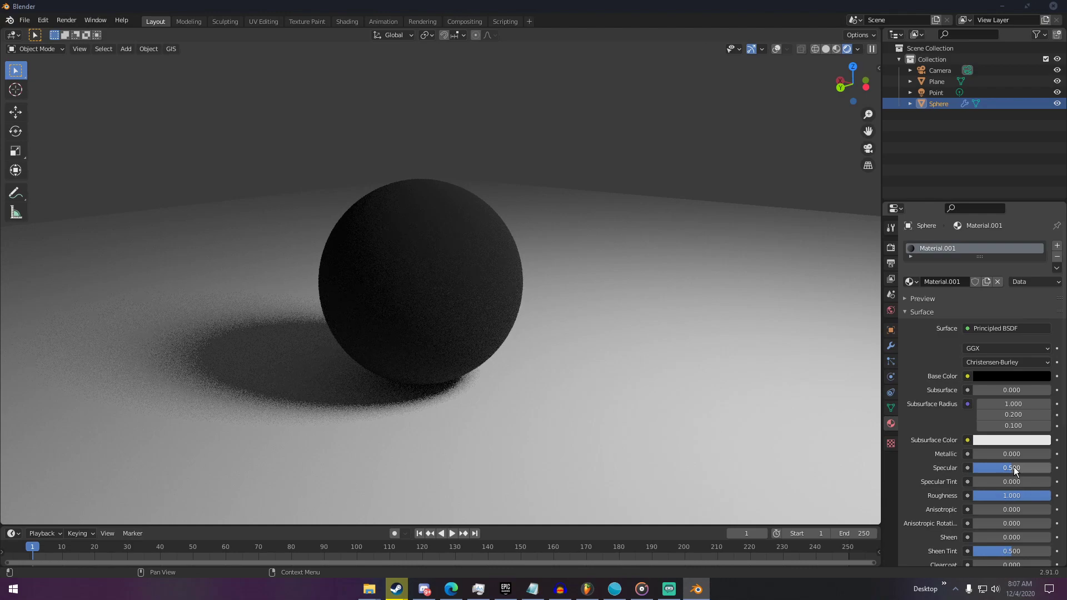
Lower the sphere's Roughness to 0.000 and inspect the light and floor reflections from several angles.
{"action": "left_click_drag", "start_coordinate": [1028, 498], "coordinate": [969, 499]}
{"action": "middle_click_drag", "start_coordinate": [594, 234], "coordinate": [550, 256]}
{"action": "scroll", "coordinate": [533, 268], "scroll_direction": "down", "scroll_amount": 4}
{"action": "middle_click_drag", "start_coordinate": [505, 287], "coordinate": [586, 285]}
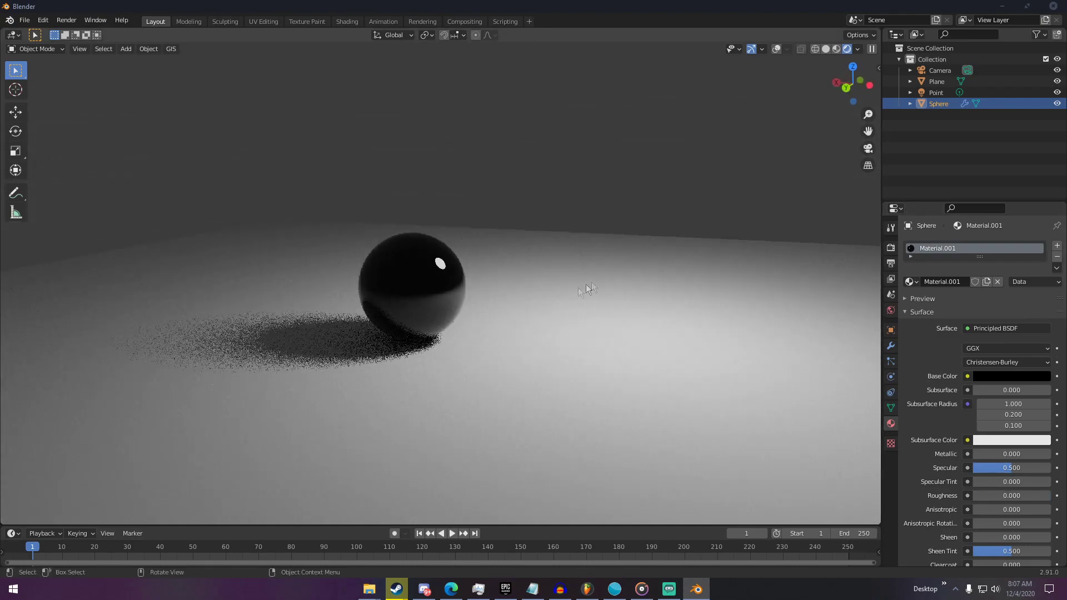
{"action": "scroll", "coordinate": [434, 318], "scroll_direction": "up", "scroll_amount": 4}
{"action": "middle_click_drag", "start_coordinate": [431, 322], "coordinate": [658, 327]}
{"action": "scroll", "coordinate": [469, 328], "scroll_direction": "down", "scroll_amount": 3}
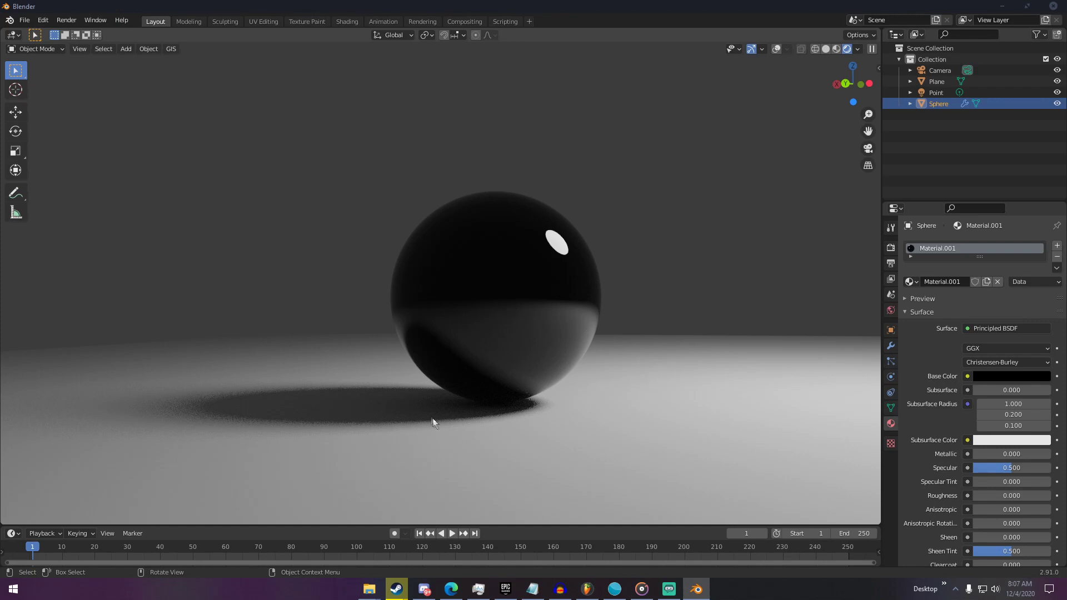
{"action": "middle_click_drag", "start_coordinate": [493, 344], "coordinate": [530, 279]}
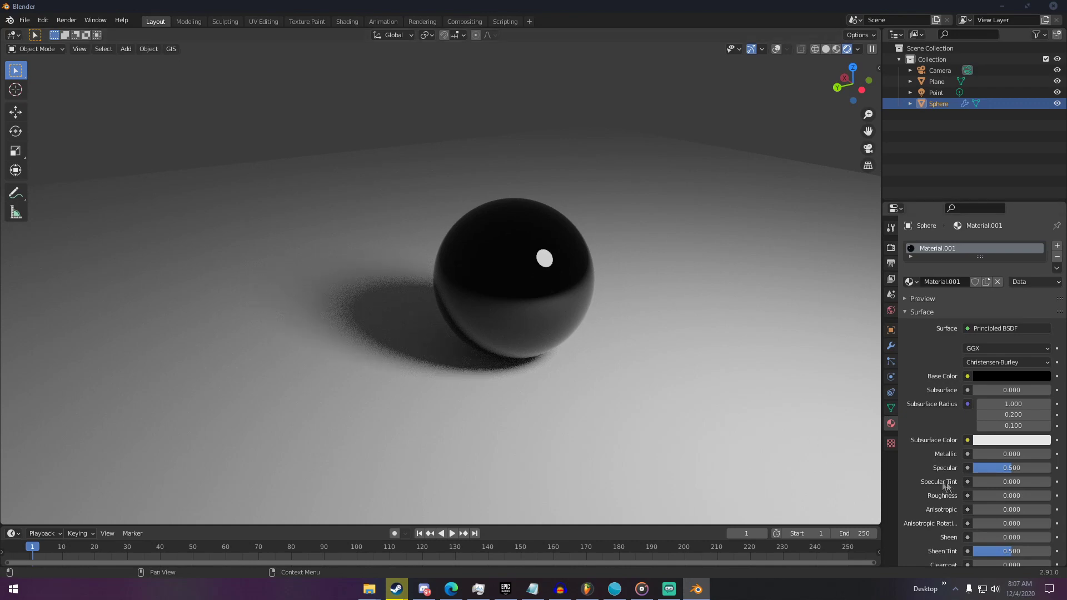
Compare the sphere's highlight at increasing Roughness values of 0.156, 0.326 and 0.482.
{"action": "left_click_drag", "start_coordinate": [981, 495], "coordinate": [995, 496]}
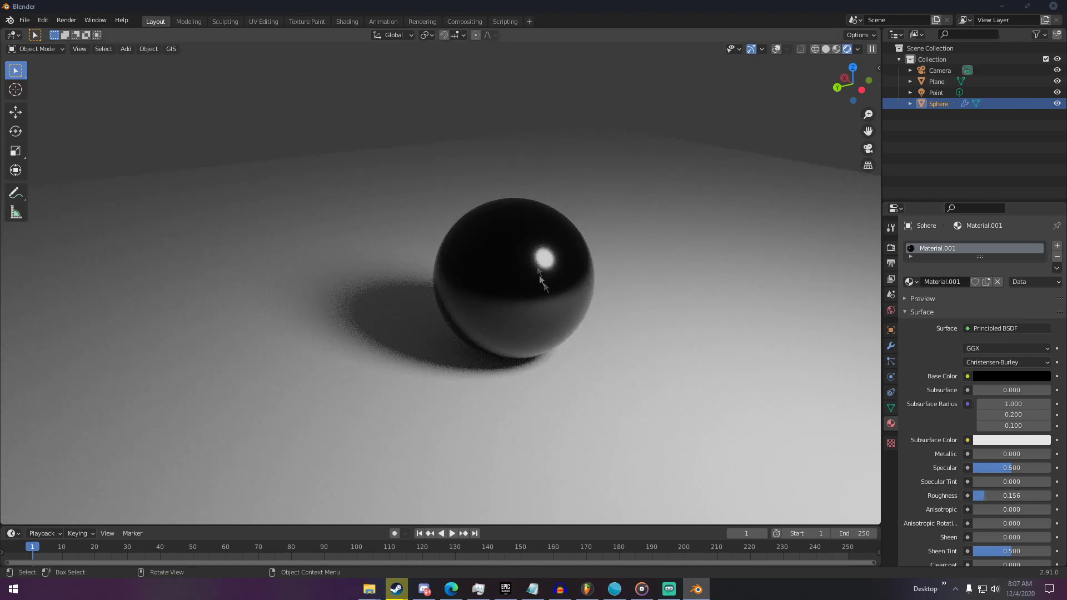
{"action": "scroll", "coordinate": [525, 252], "scroll_direction": "up", "scroll_amount": 1}
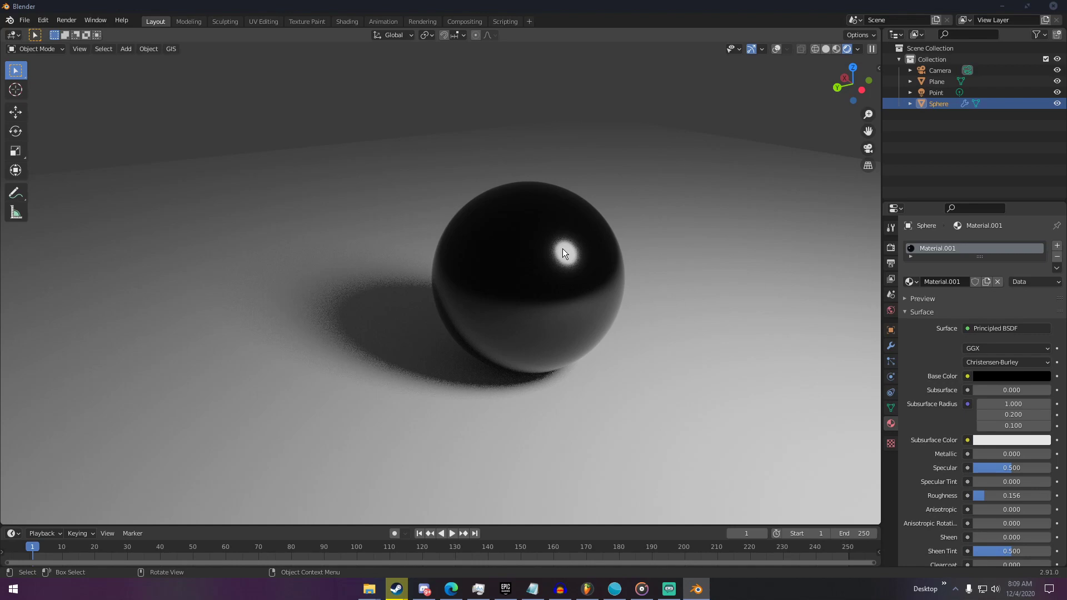
{"action": "left_click_drag", "start_coordinate": [985, 495], "coordinate": [999, 495]}
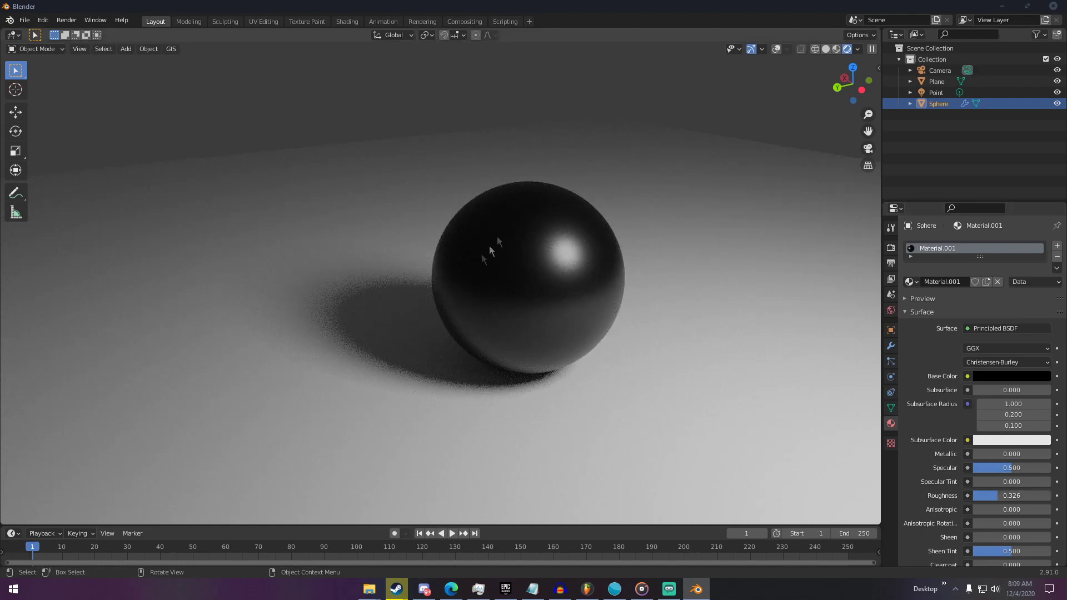
{"action": "left_click_drag", "start_coordinate": [999, 495], "coordinate": [980, 495]}
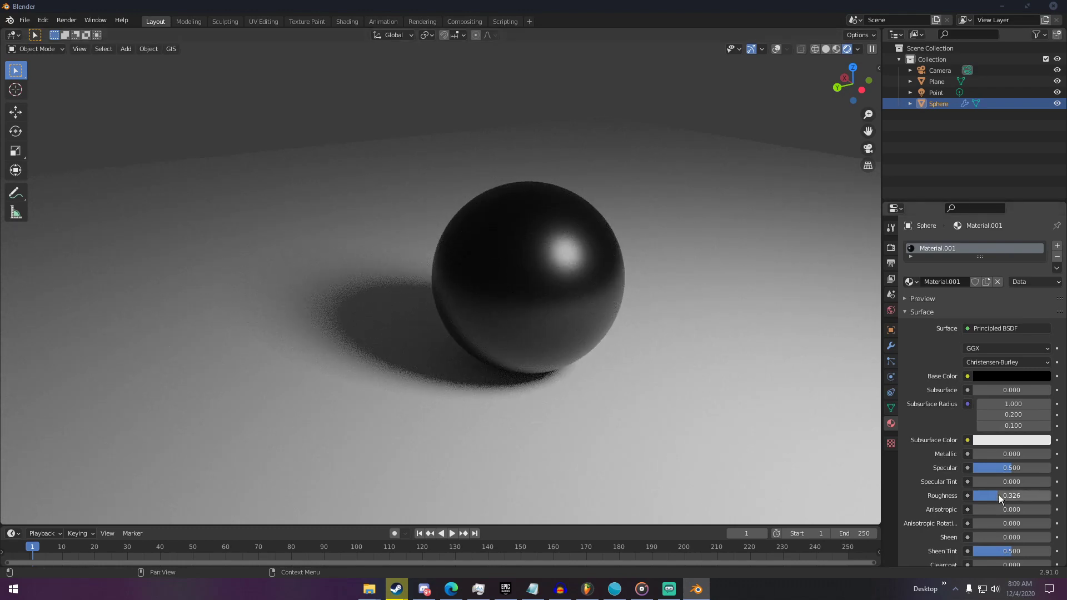
{"action": "left_click_drag", "start_coordinate": [981, 495], "coordinate": [1012, 495]}
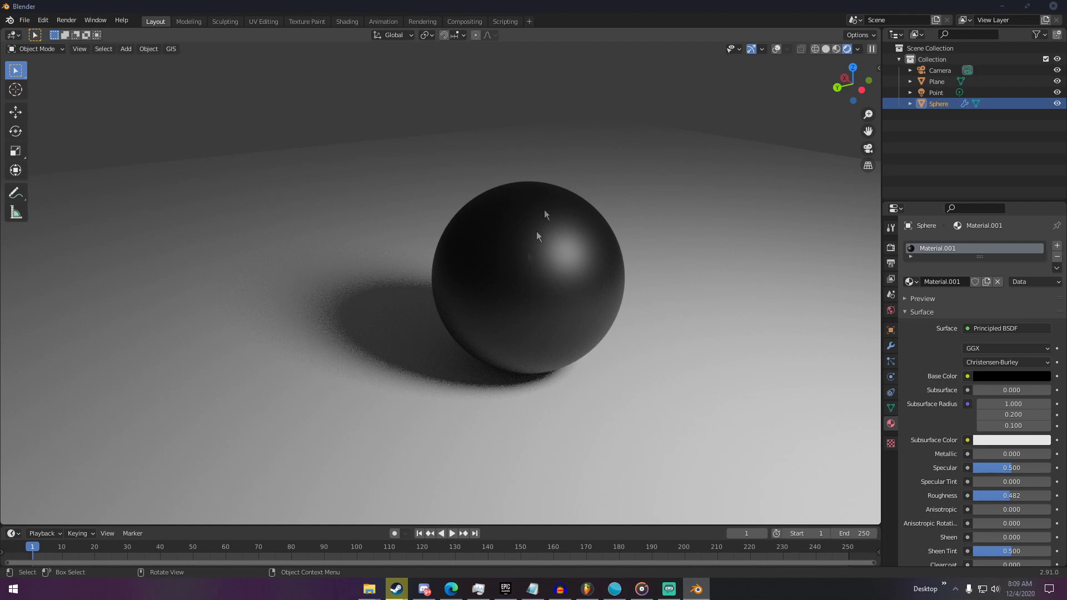
Inspect the sphere with Roughness at 1.000, and return its Roughness to 0.5.
{"action": "left_click_drag", "start_coordinate": [1011, 495], "coordinate": [1050, 495]}
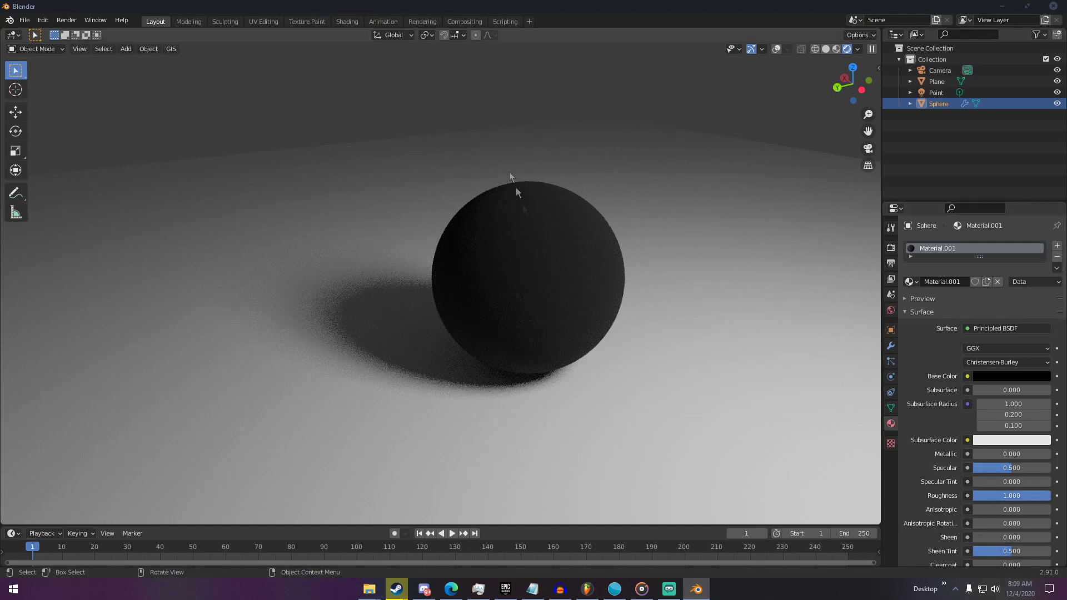
{"action": "middle_click_drag", "start_coordinate": [578, 377], "coordinate": [684, 229]}
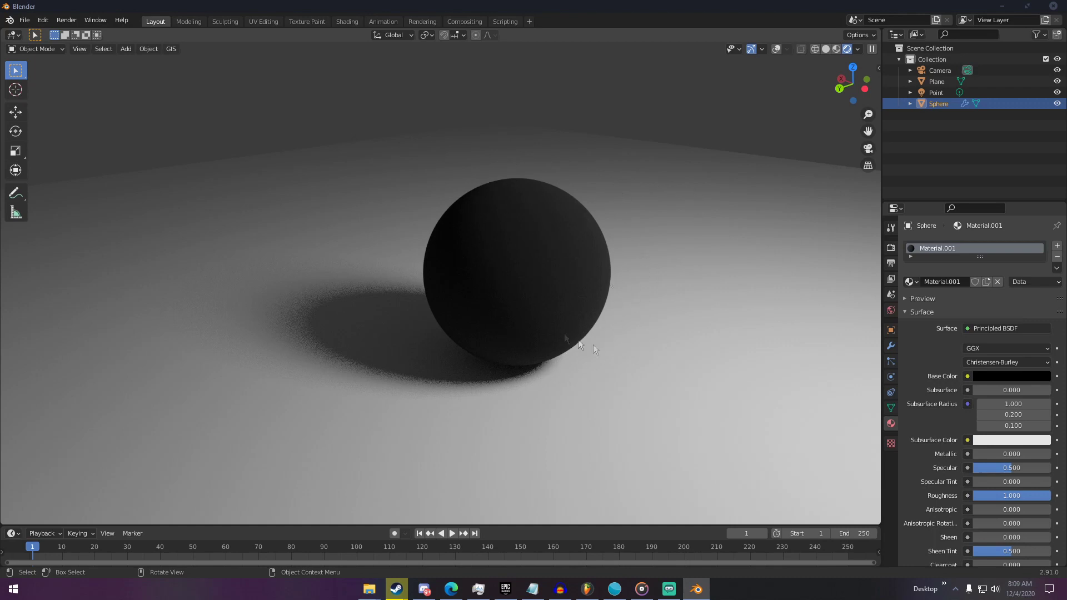
{"action": "left_click", "coordinate": [1014, 495]}
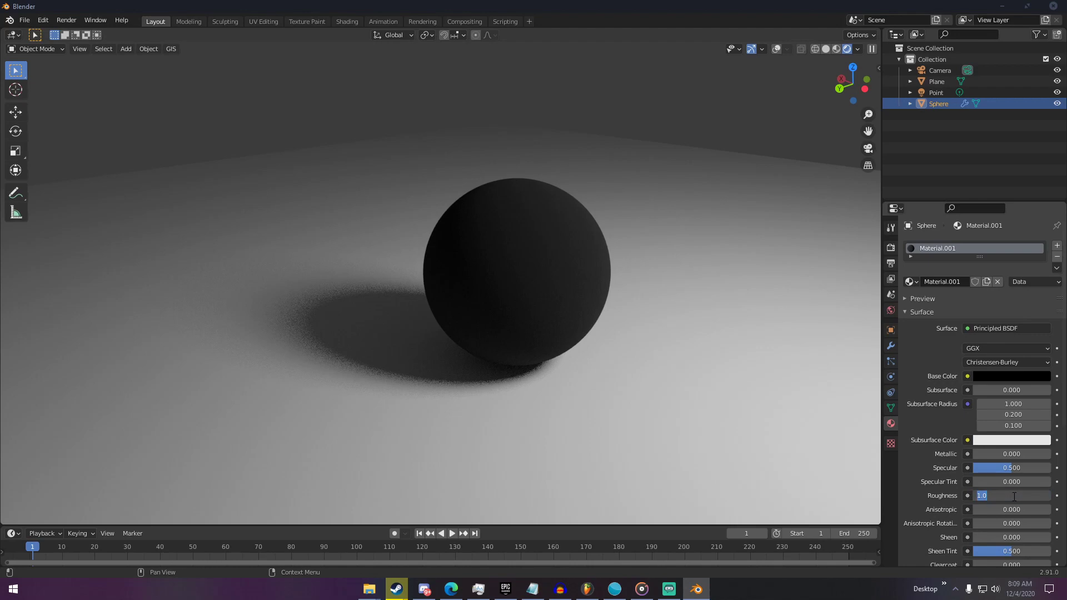
{"action": "type", "text": "0.5"}
{"action": "key", "text": "Return"}
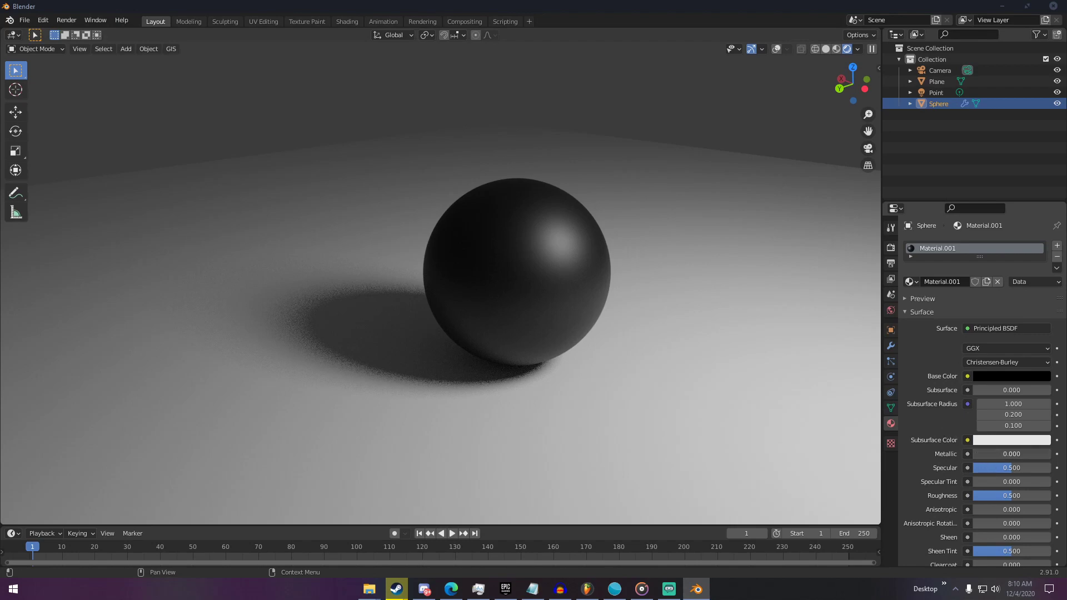
Raise the sphere's Metallic value to 1.000 and change its base color to light gray.
{"action": "left_click_drag", "start_coordinate": [1001, 454], "coordinate": [1052, 454]}
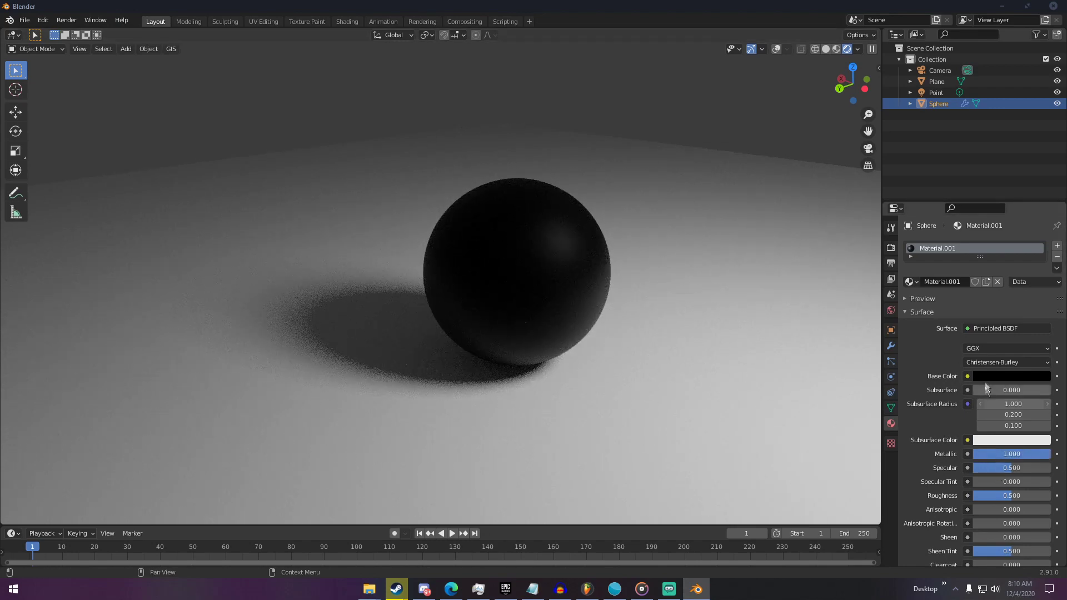
{"action": "left_click", "coordinate": [1006, 376]}
{"action": "left_click", "coordinate": [1039, 231]}
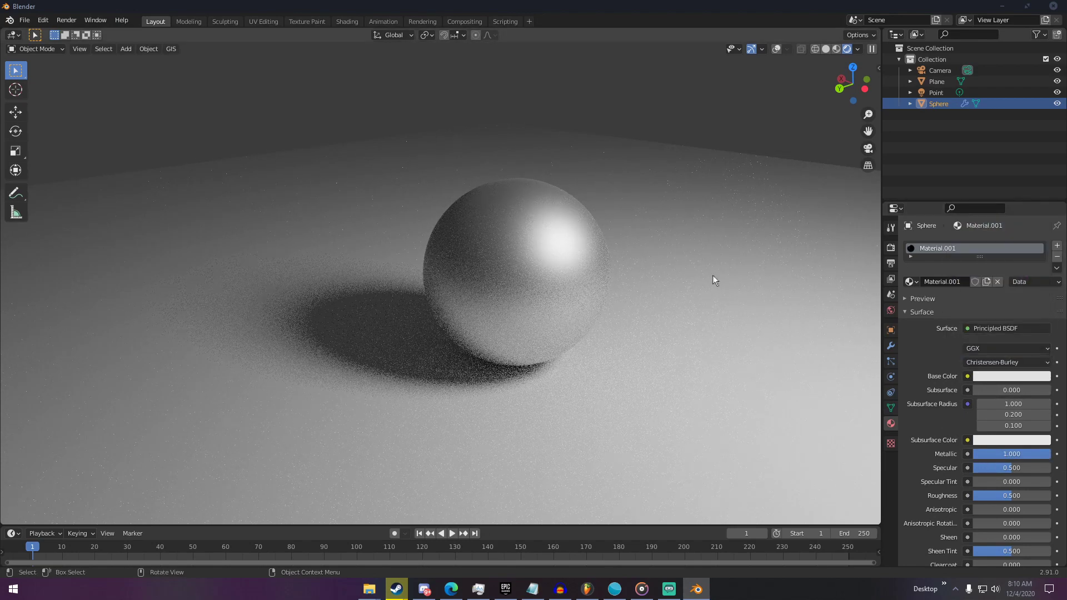
{"action": "left_click", "coordinate": [1014, 376]}
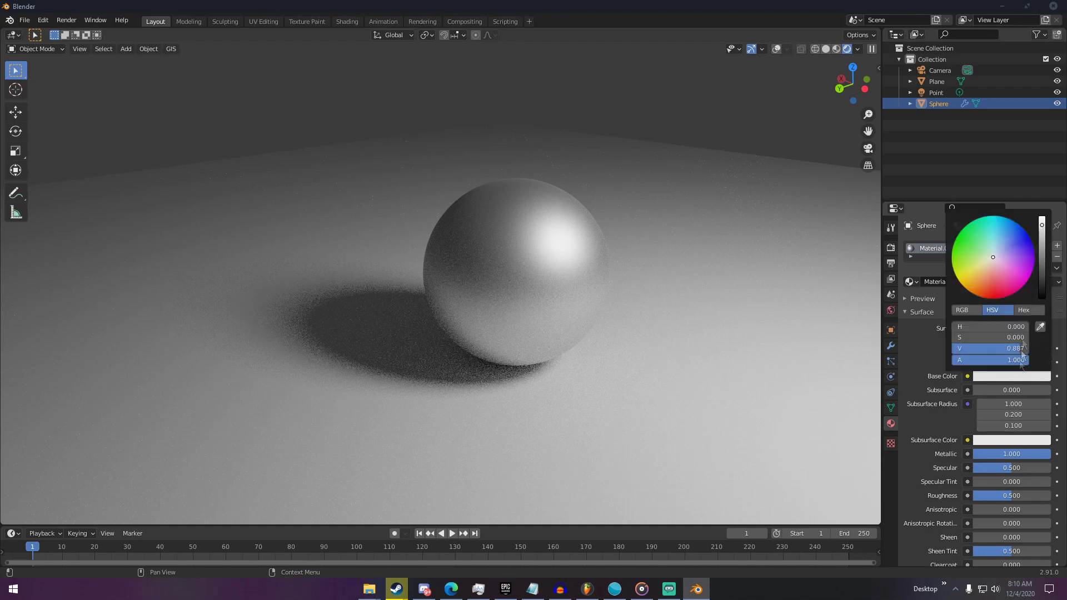
{"action": "left_click", "coordinate": [1043, 246]}
{"action": "middle_click_drag", "start_coordinate": [677, 331], "coordinate": [641, 339]}
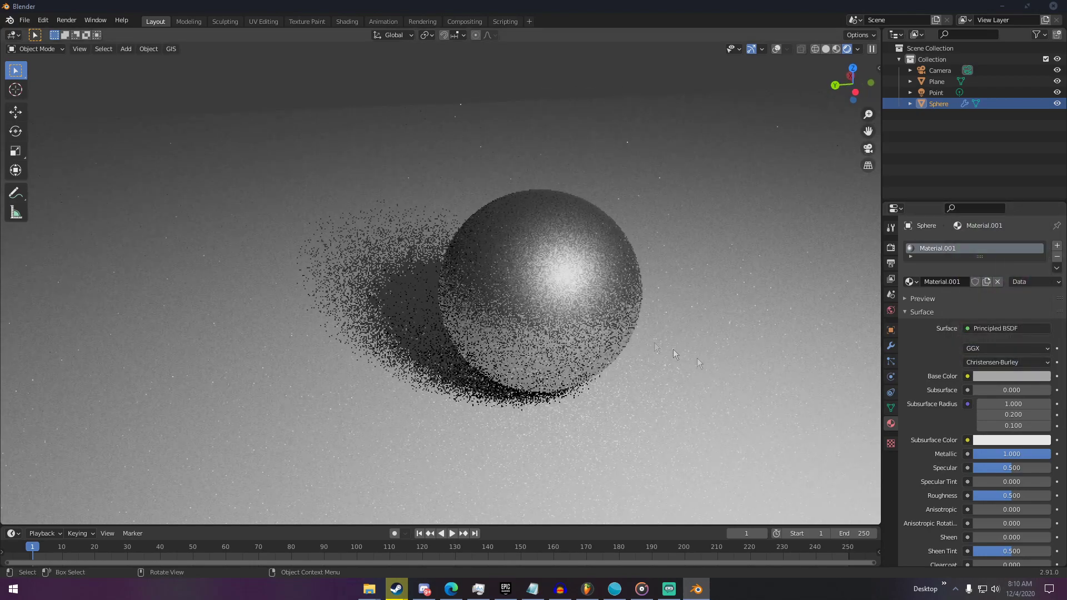
Lower the metallic sphere's Roughness to 0.000 and inspect its mirror-like reflections from a low angle.
{"action": "left_click_drag", "start_coordinate": [1011, 496], "coordinate": [974, 496]}
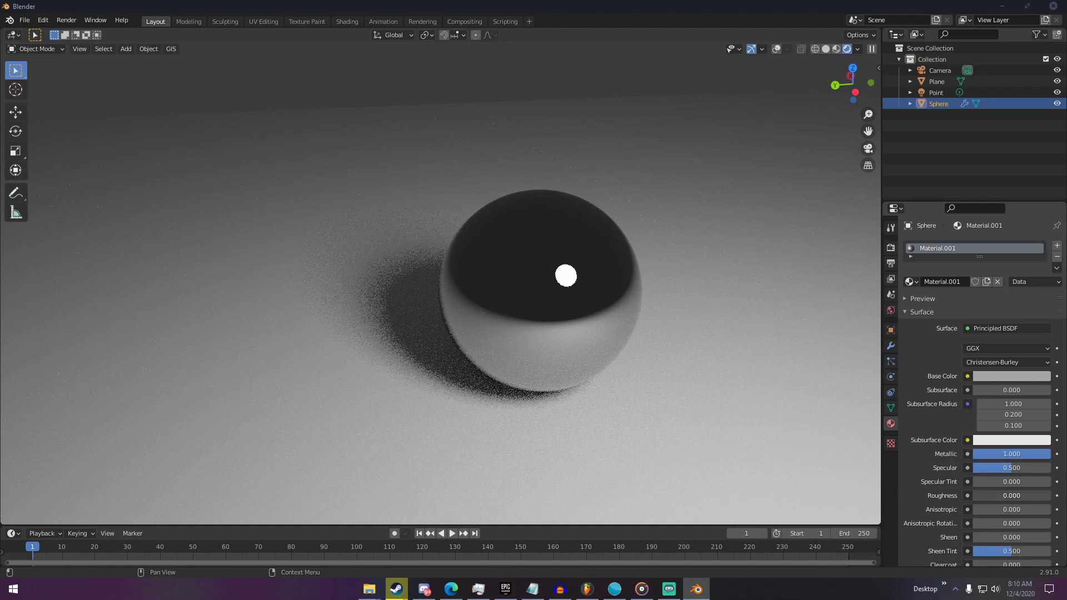
{"action": "middle_click_drag", "start_coordinate": [611, 388], "coordinate": [562, 203]}
{"action": "scroll", "coordinate": [512, 298], "scroll_direction": "down", "scroll_amount": 2}
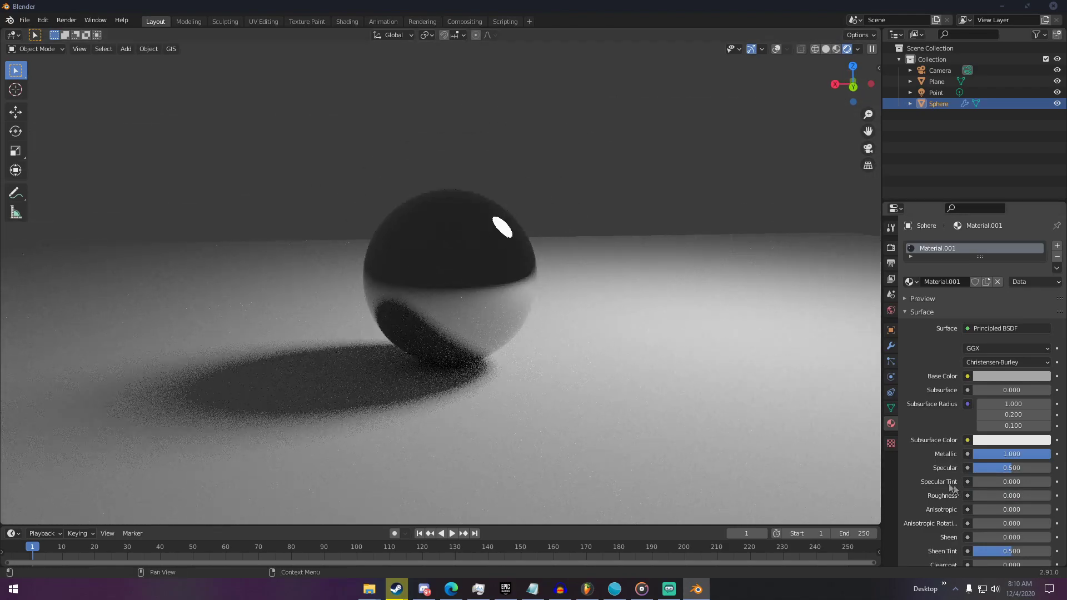
Raise the metallic sphere's Roughness to 0.191 and inspect its blurred reflections from several angles.
{"action": "left_click_drag", "start_coordinate": [981, 496], "coordinate": [995, 497]}
{"action": "middle_click_drag", "start_coordinate": [606, 324], "coordinate": [534, 329]}
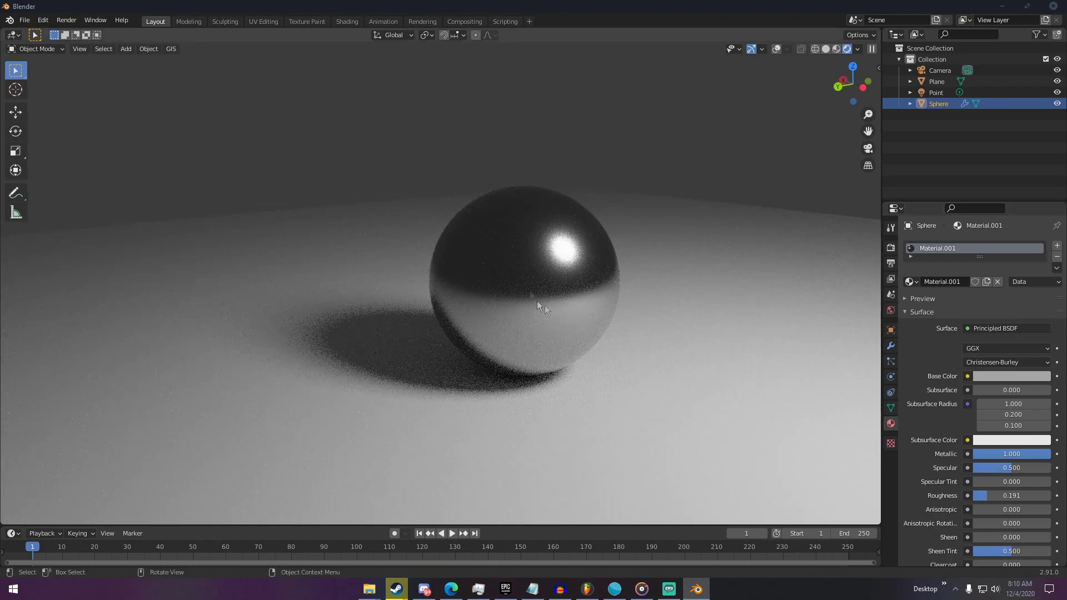
{"action": "scroll", "coordinate": [568, 245], "scroll_direction": "up", "scroll_amount": 1}
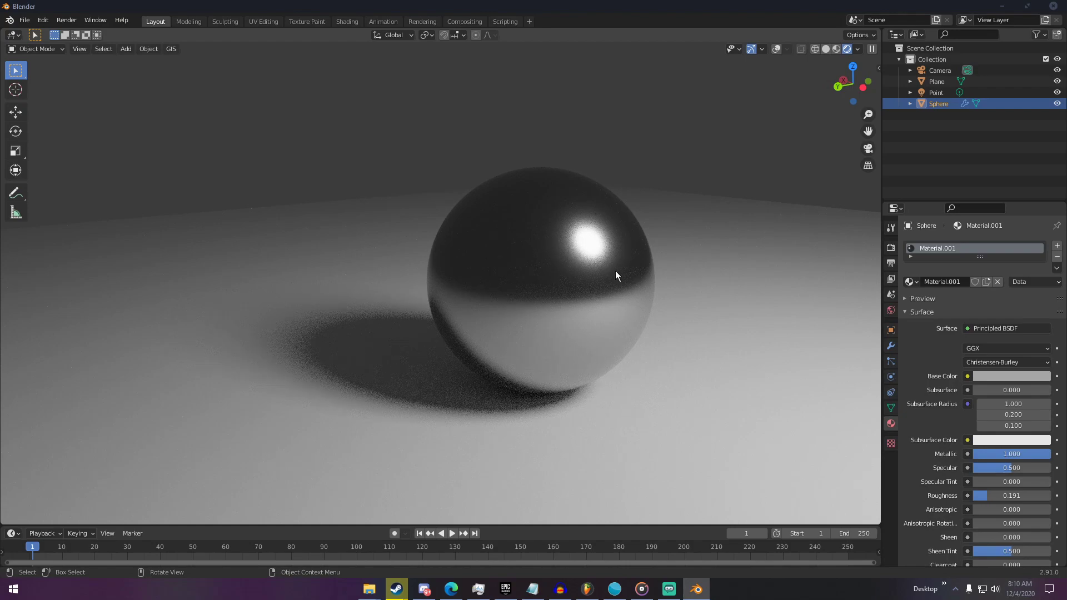
{"action": "scroll", "coordinate": [616, 271], "scroll_direction": "up", "scroll_amount": 1}
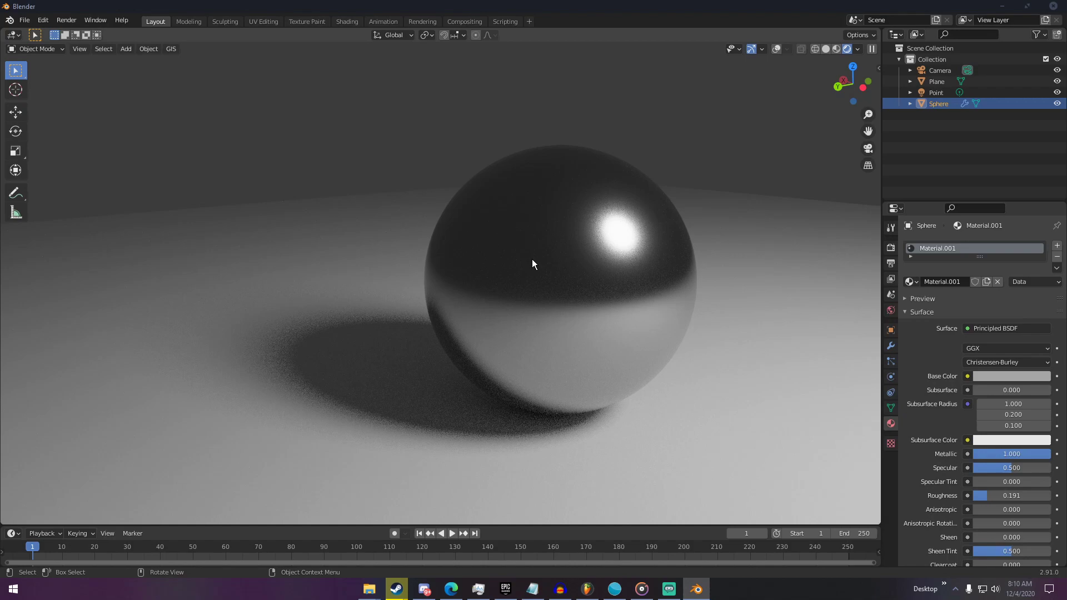
{"action": "scroll", "coordinate": [532, 258], "scroll_direction": "down", "scroll_amount": 2}
{"action": "middle_click_drag", "start_coordinate": [532, 258], "coordinate": [595, 258]}
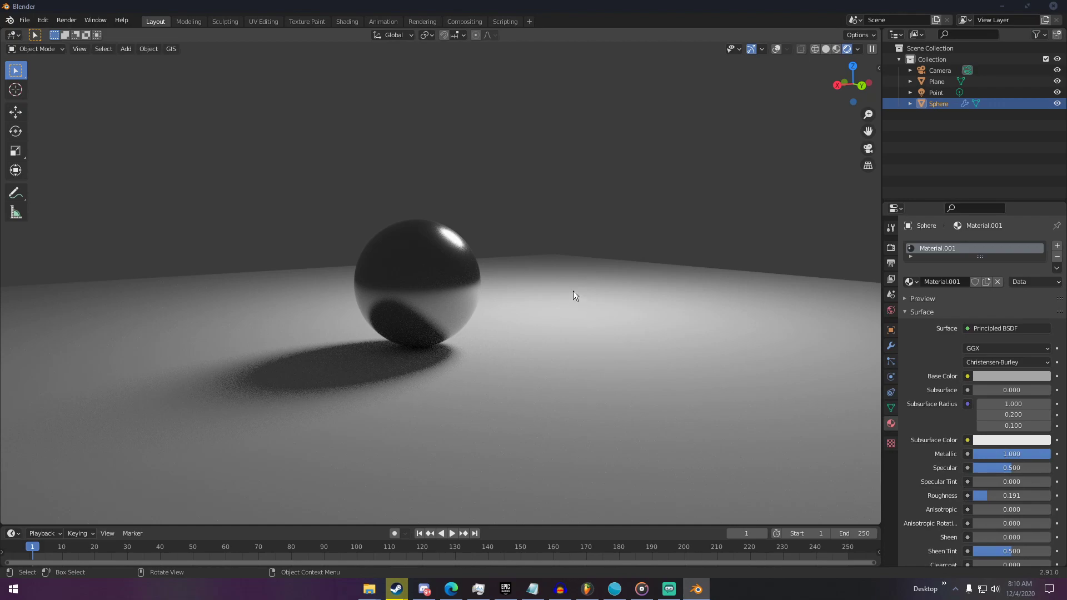
{"action": "middle_click_drag", "start_coordinate": [574, 295], "coordinate": [527, 352]}
{"action": "scroll", "coordinate": [527, 352], "scroll_direction": "up", "scroll_amount": 2}
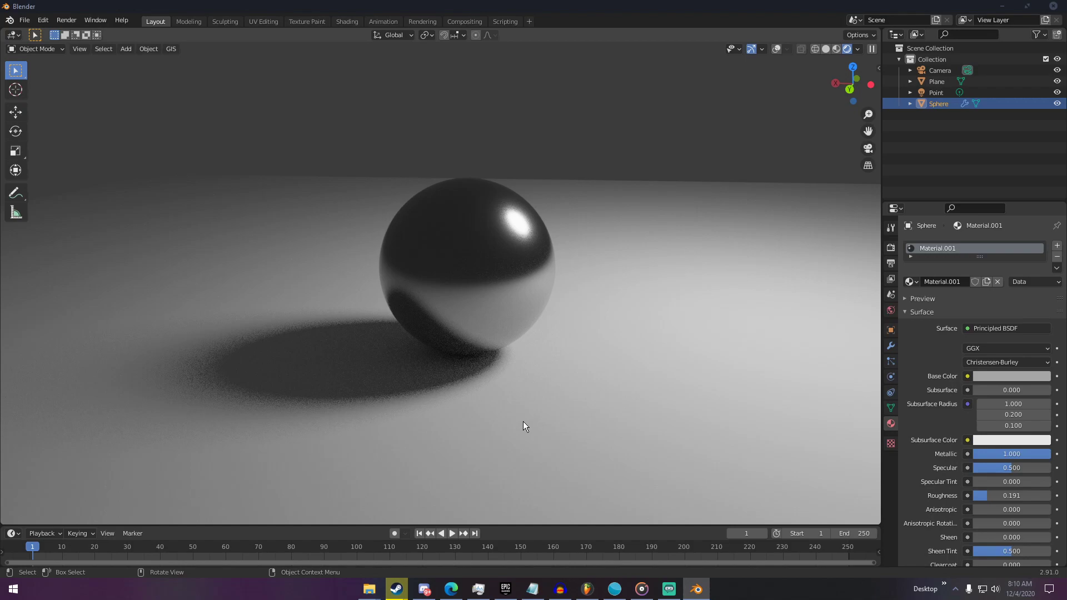
Raise the metallic sphere's Roughness to 0.447 and inspect its highlight up close from different angles.
{"action": "left_click_drag", "start_coordinate": [987, 495], "coordinate": [1007, 495]}
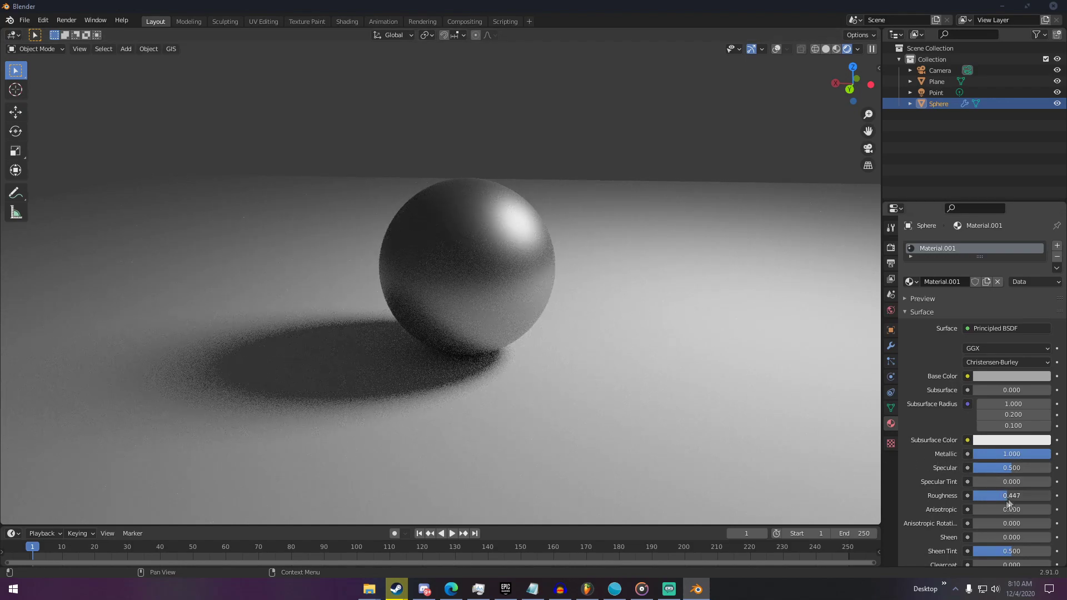
{"action": "middle_click_drag", "start_coordinate": [621, 369], "coordinate": [504, 244]}
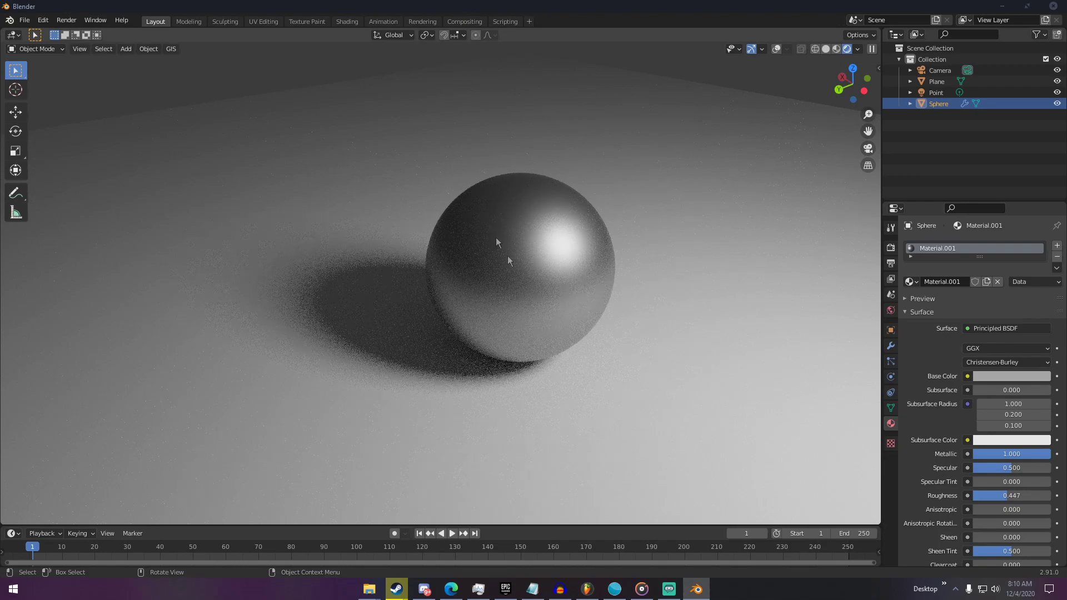
{"action": "scroll", "coordinate": [554, 257], "scroll_direction": "up", "scroll_amount": 2}
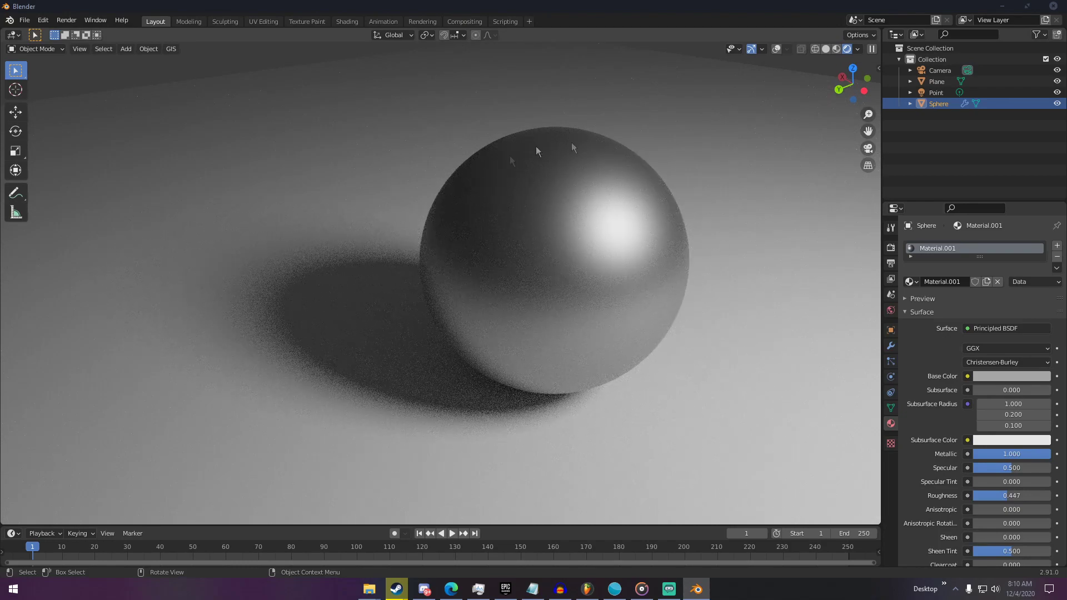
{"action": "middle_click_drag", "start_coordinate": [554, 194], "coordinate": [574, 205]}
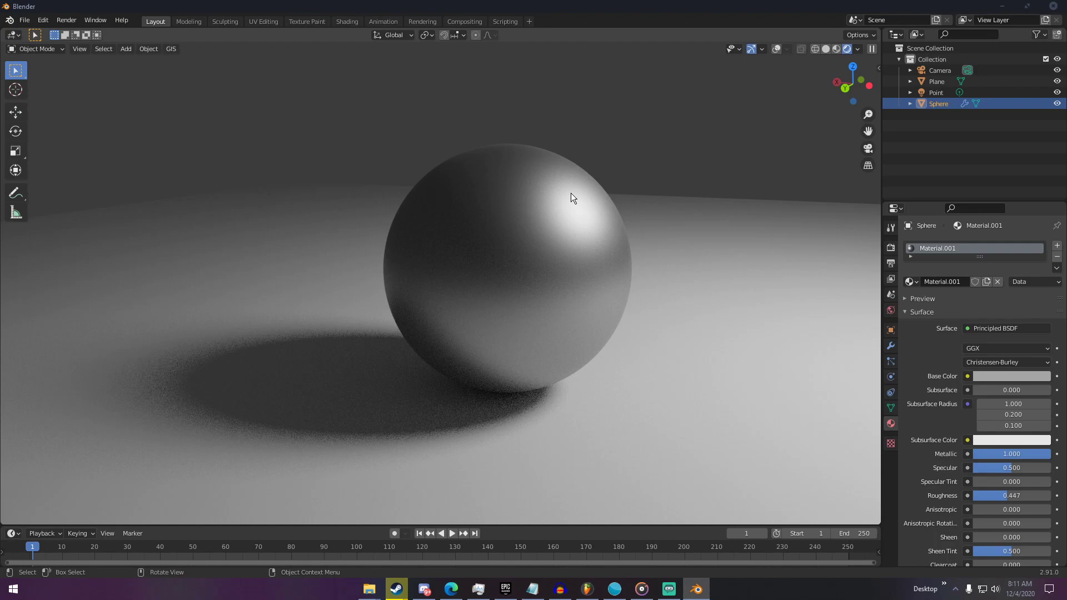
{"action": "scroll", "coordinate": [571, 192], "scroll_direction": "down", "scroll_amount": 5}
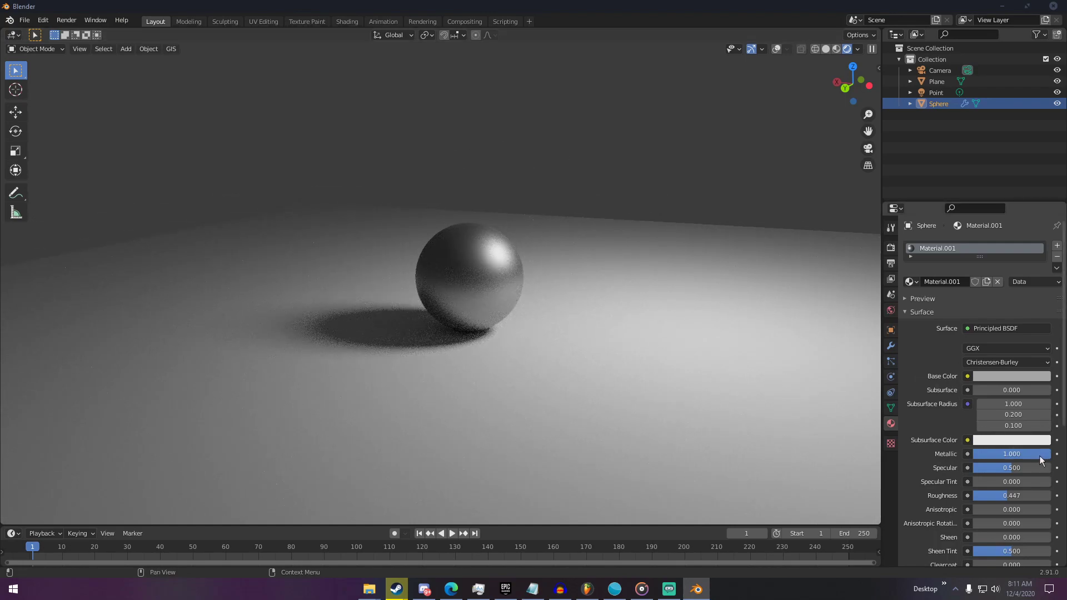
Set the sphere's Metallic value to 0.000 and its Roughness to 0.5.
{"action": "left_click_drag", "start_coordinate": [1043, 460], "coordinate": [975, 453]}
{"action": "left_click", "coordinate": [1006, 495]}
{"action": "type", "text": "0.5"}
{"action": "key", "text": "Return"}
Examine the non-metallic sphere's shading and shadow from all around, both far away and close up.
{"action": "middle_click_drag", "start_coordinate": [591, 209], "coordinate": [646, 210]}
{"action": "scroll", "coordinate": [639, 212], "scroll_direction": "down", "scroll_amount": 5}
{"action": "middle_click_drag", "start_coordinate": [509, 231], "coordinate": [655, 234]}
{"action": "scroll", "coordinate": [644, 235], "scroll_direction": "down", "scroll_amount": 4}
{"action": "middle_click_drag", "start_coordinate": [495, 250], "coordinate": [616, 255]}
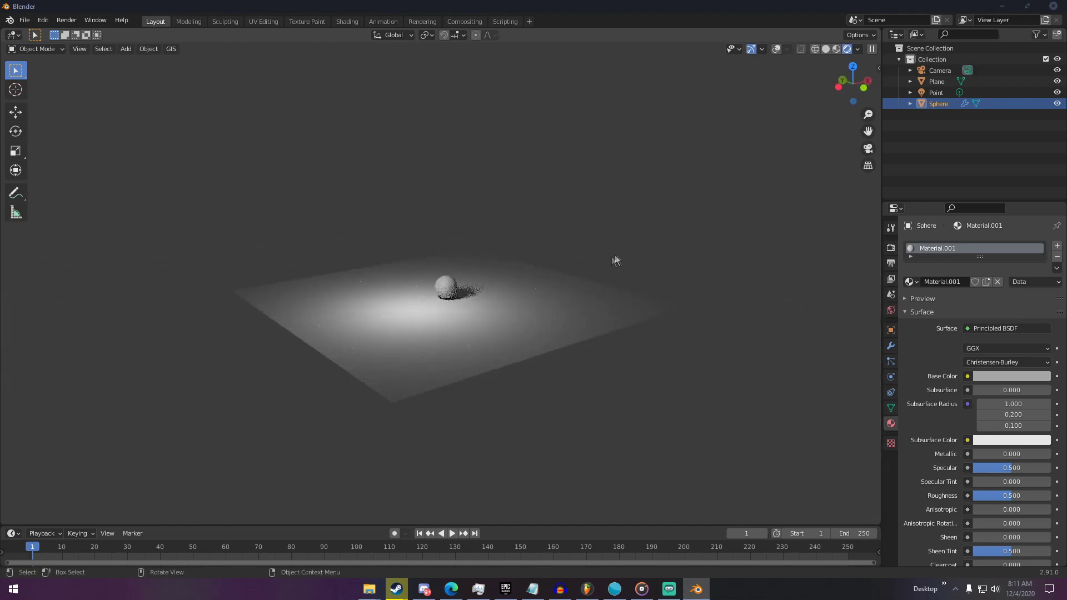
{"action": "scroll", "coordinate": [567, 262], "scroll_direction": "up", "scroll_amount": 6}
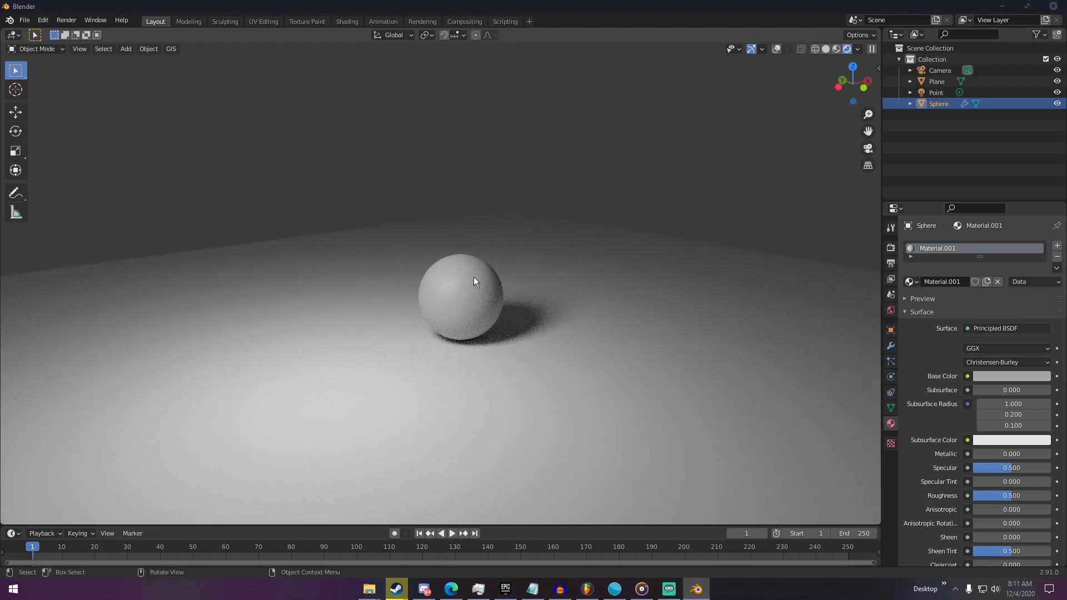
{"action": "scroll", "coordinate": [474, 276], "scroll_direction": "up", "scroll_amount": 3}
{"action": "middle_click_drag", "start_coordinate": [483, 268], "coordinate": [609, 267]}
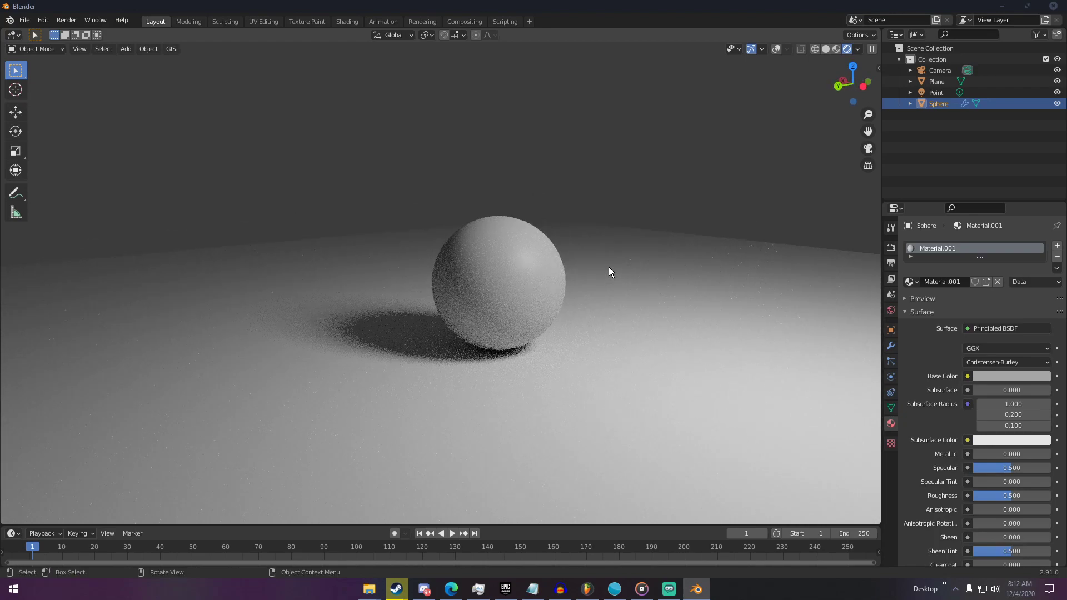